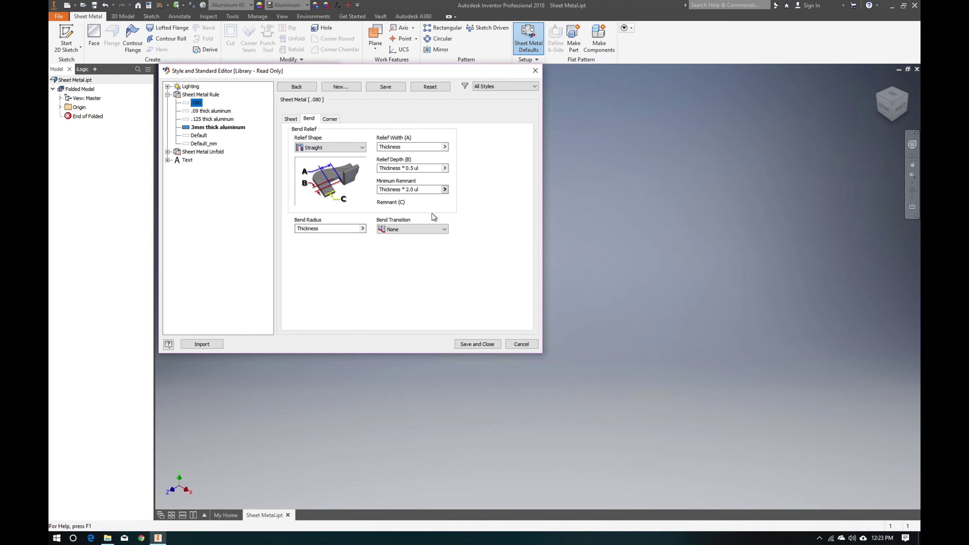
Make .080 the active sheet metal rule and save it in the style editor
left_click(291, 119)
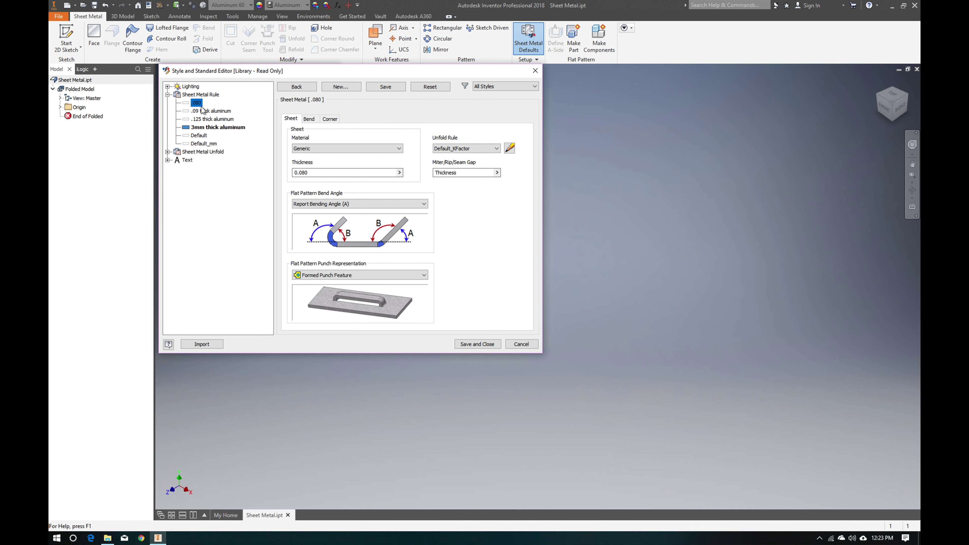
right_click(197, 103)
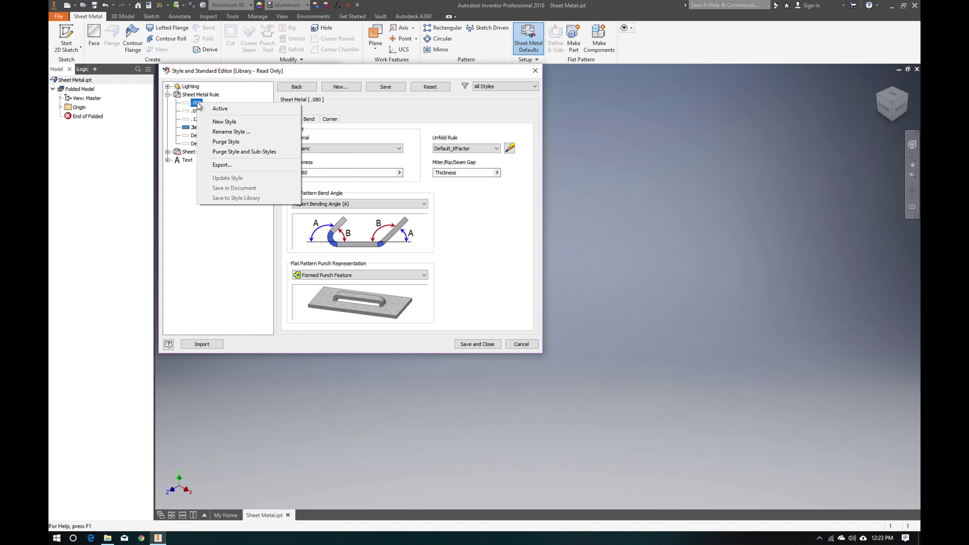
left_click(237, 110)
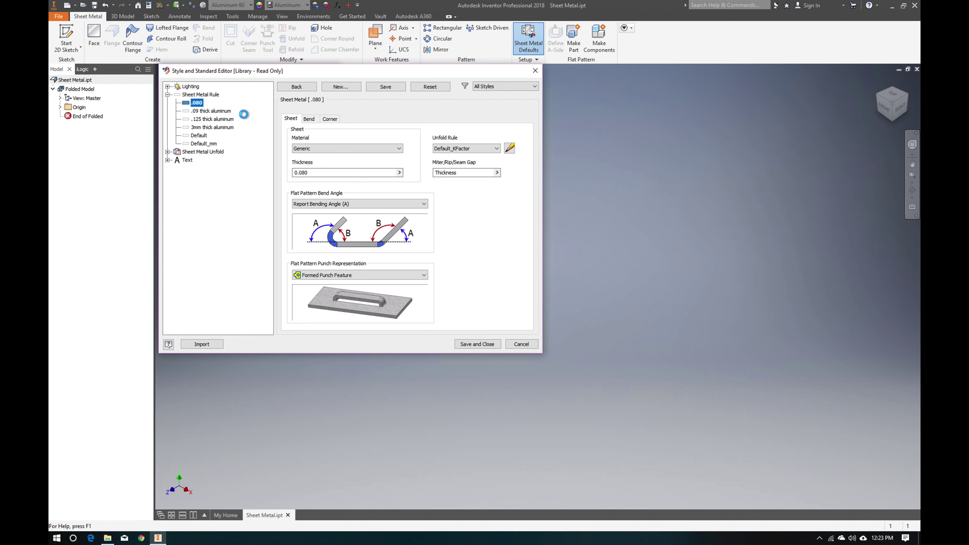
left_click(478, 344)
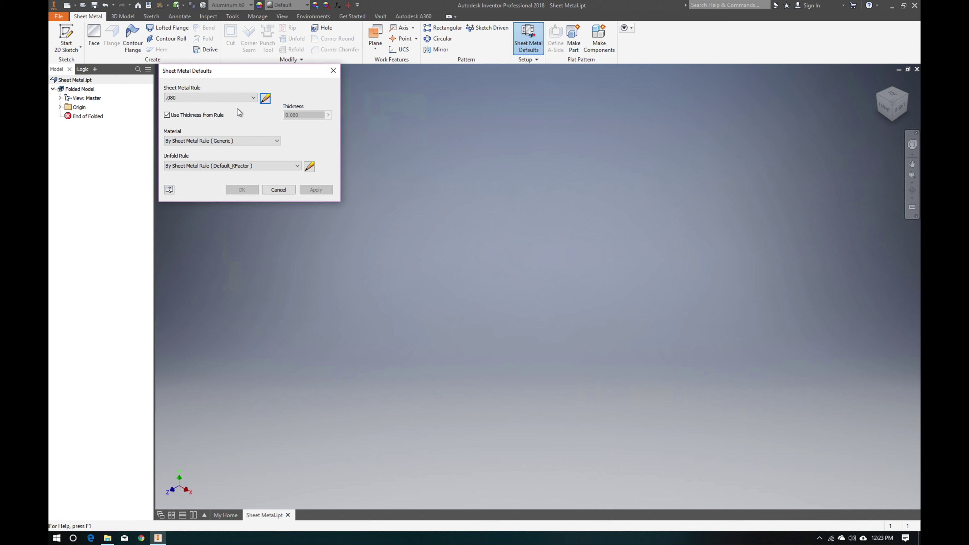
Leave the sheet metal defaults, then close the Sheet Metal.ipt template with its changes saved
left_click(236, 98)
left_click(237, 99)
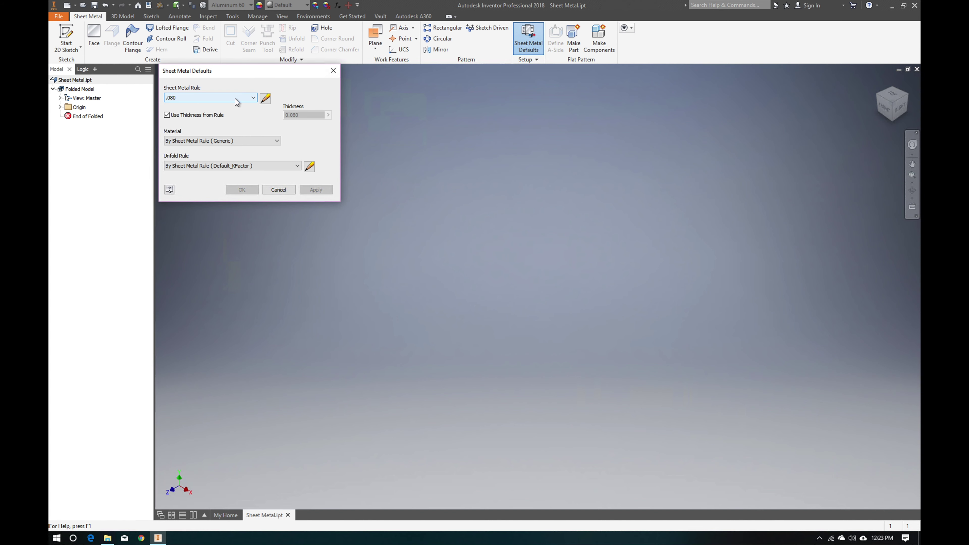
left_click(279, 190)
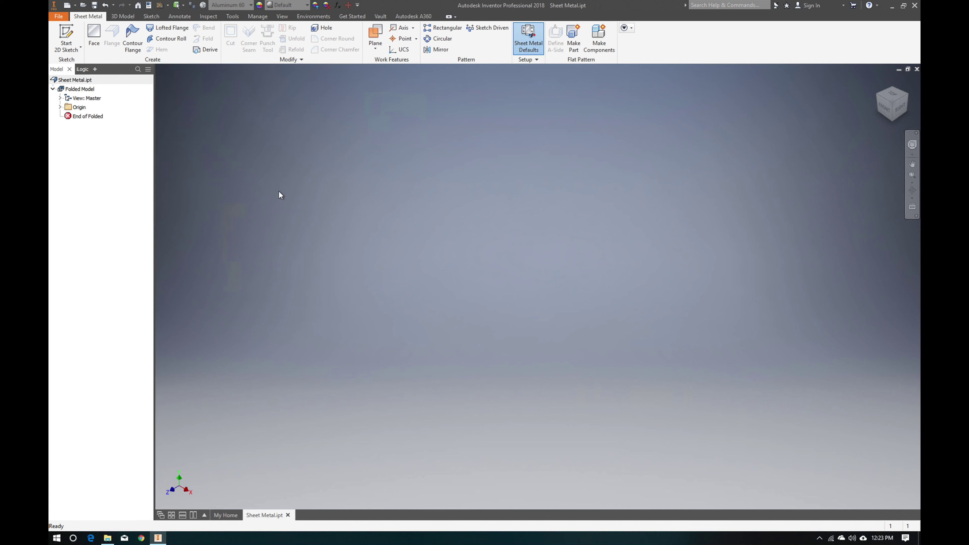
left_click(917, 69)
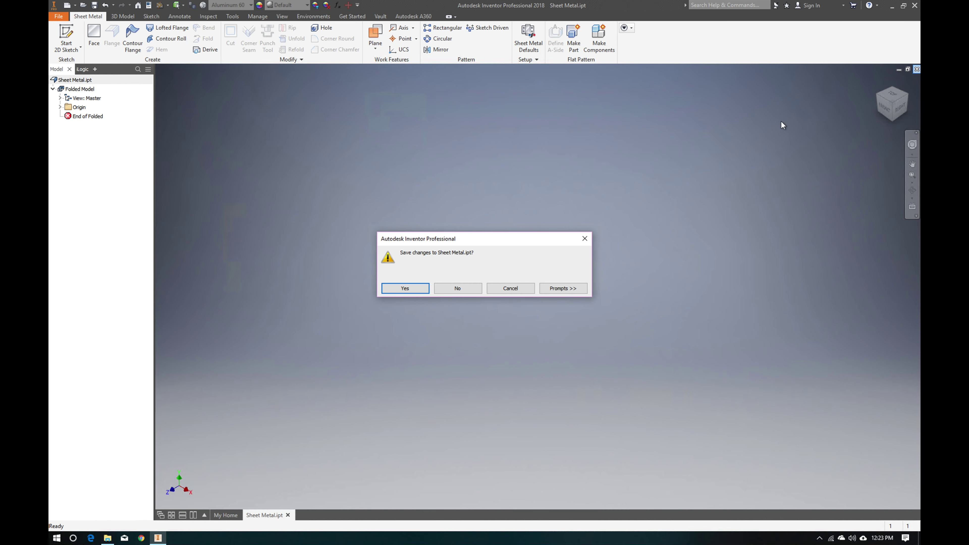
left_click(418, 288)
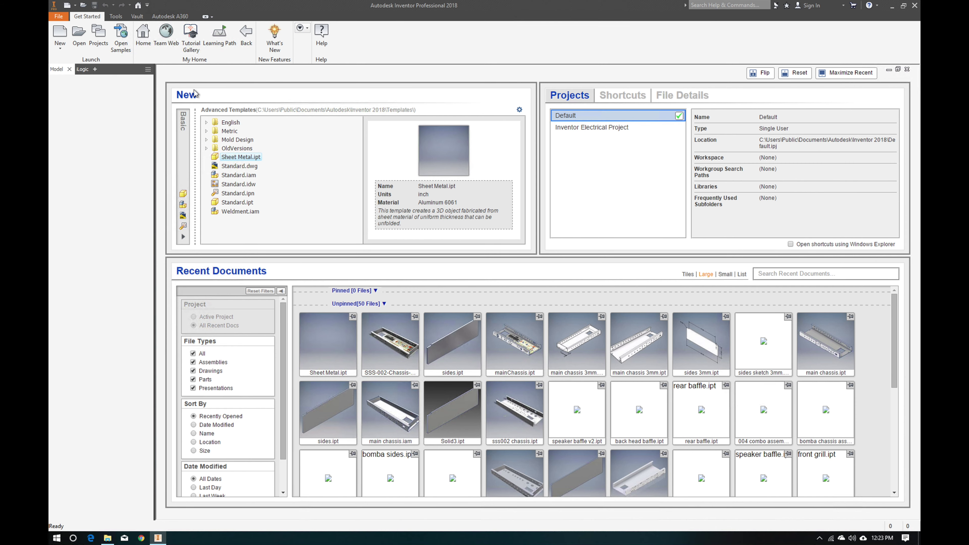
Create a new part from the Sheet Metal.ipt template
left_click(59, 38)
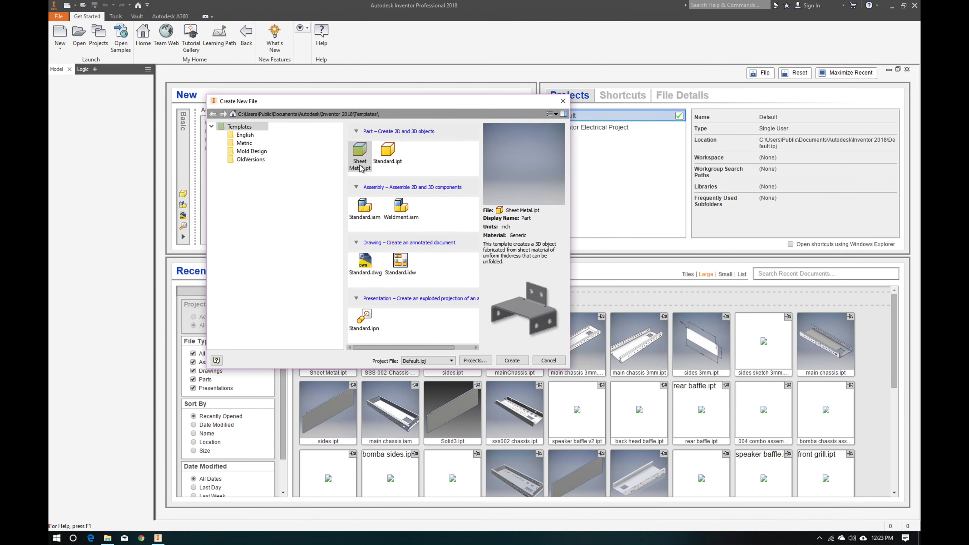
left_click(358, 154)
left_click(511, 361)
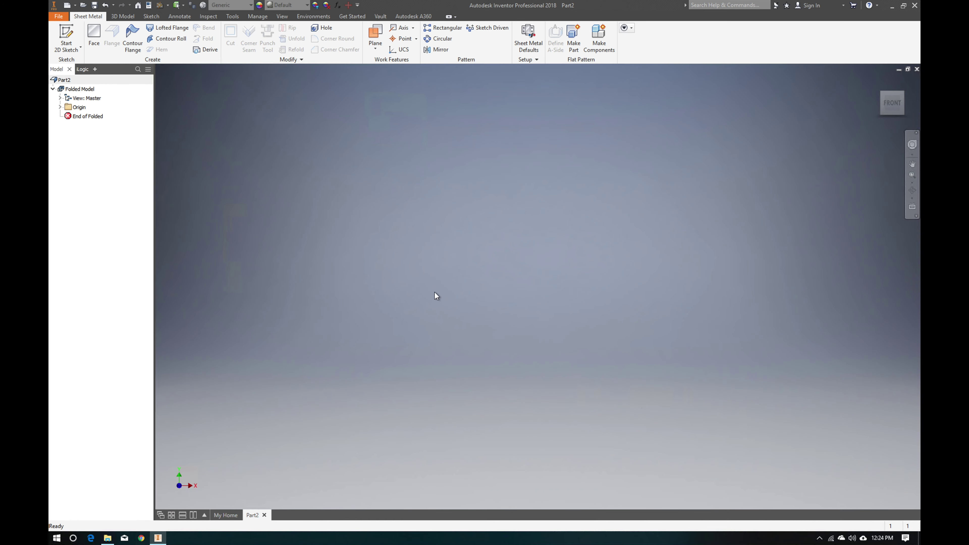
Start a 2D sketch on the horizontal XZ origin plane
left_click(69, 35)
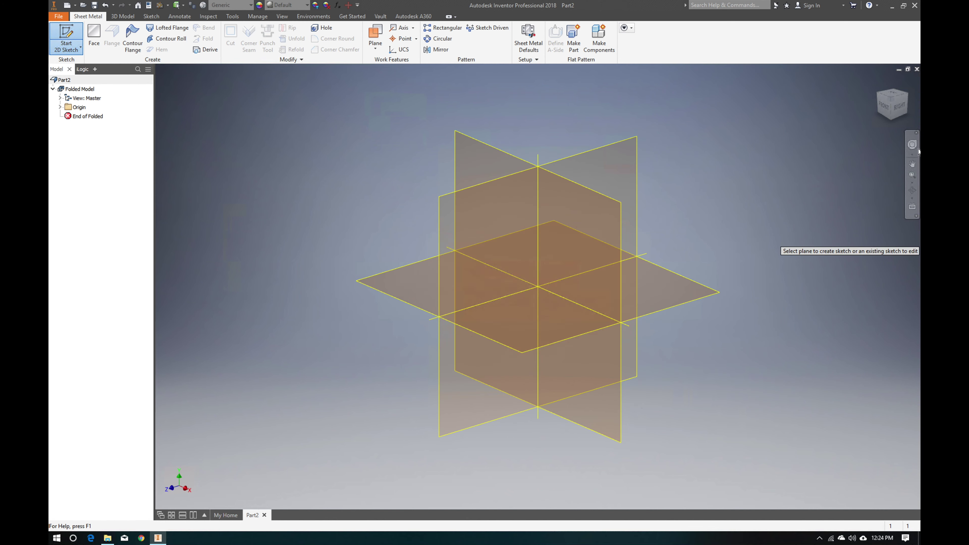
left_click(878, 82)
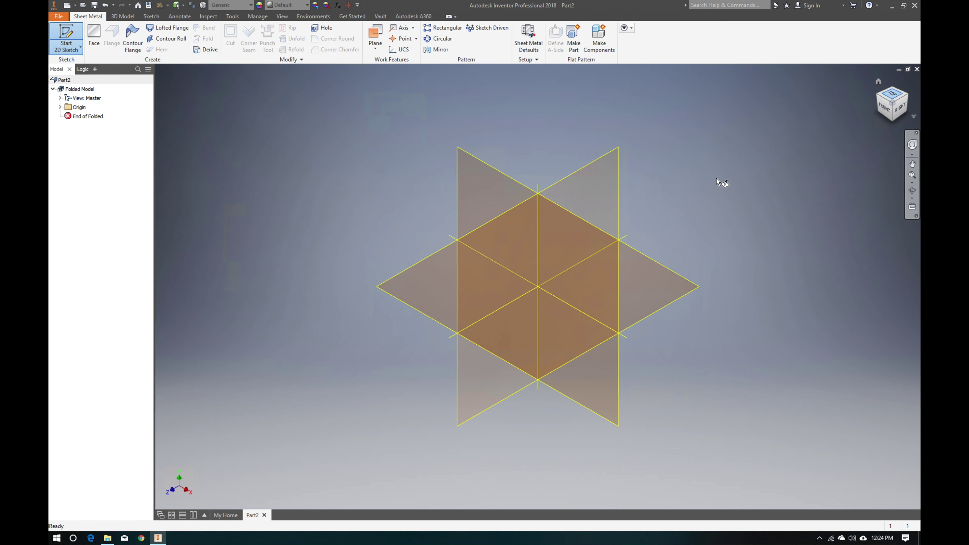
left_click(423, 293)
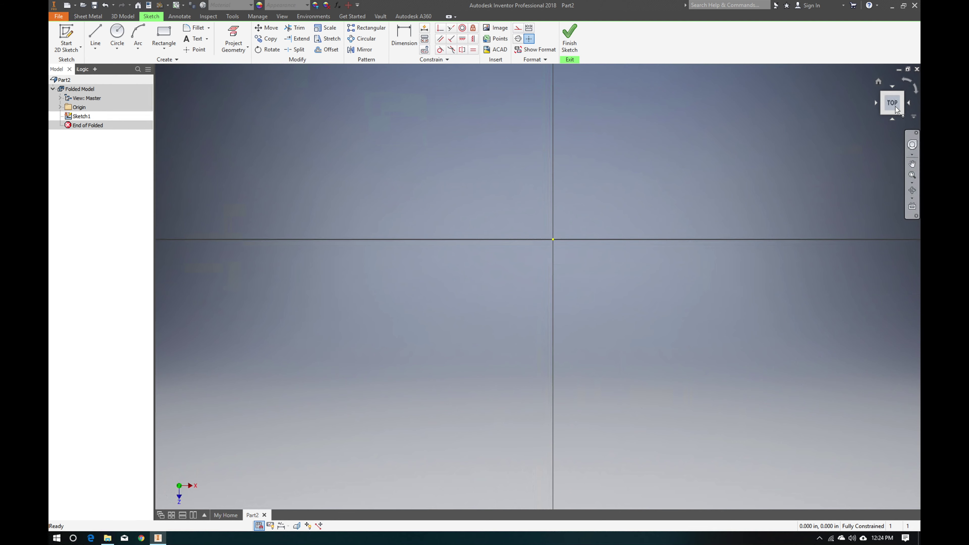
left_click(879, 82)
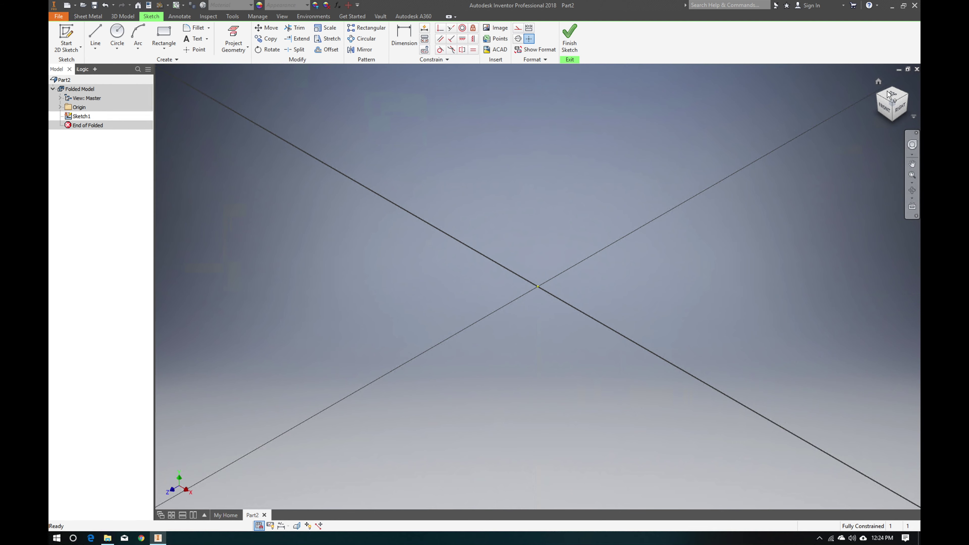
left_click(896, 99)
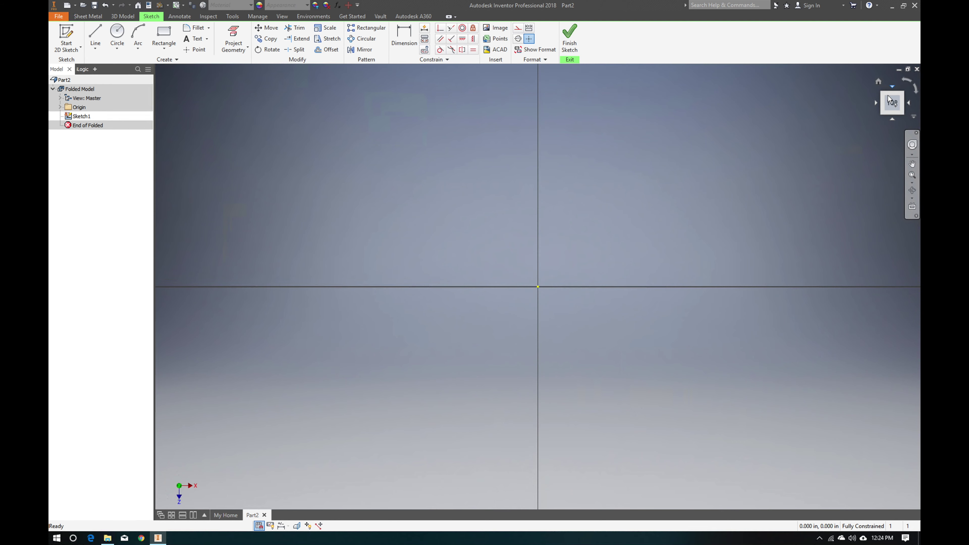
left_click(879, 82)
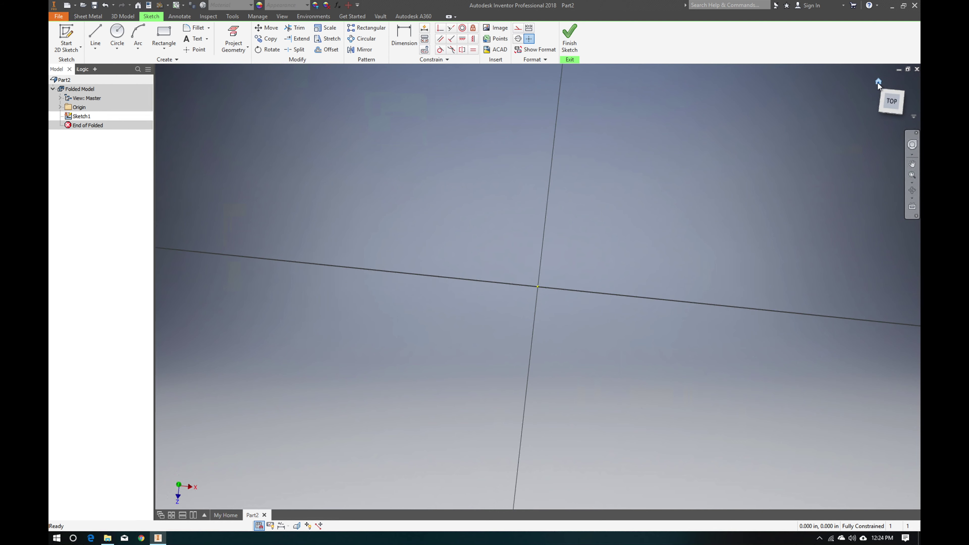
left_click(893, 98)
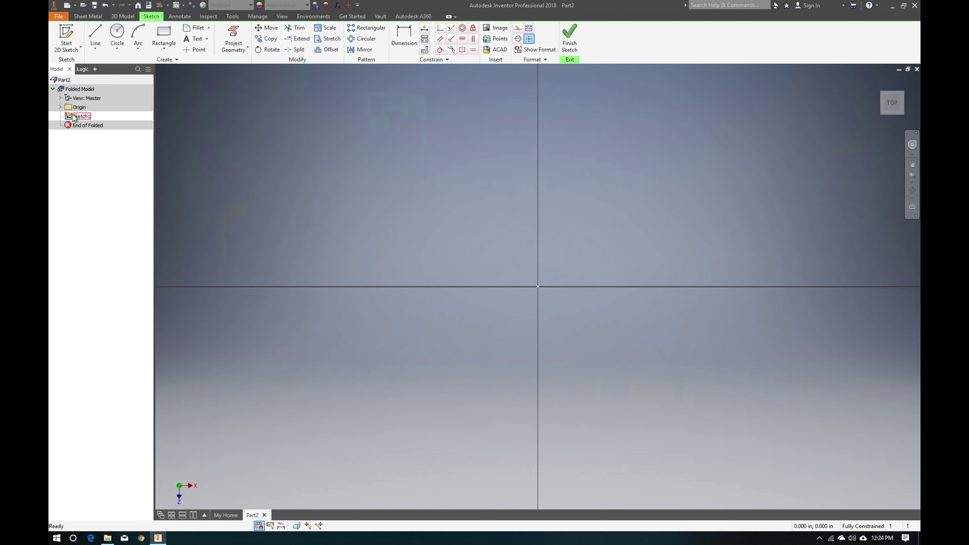
left_click(82, 116)
left_click(82, 116)
Sketch a 23.75 in by 8.05 in rectangle with one corner at the origin and finish the sketch
left_click(164, 32)
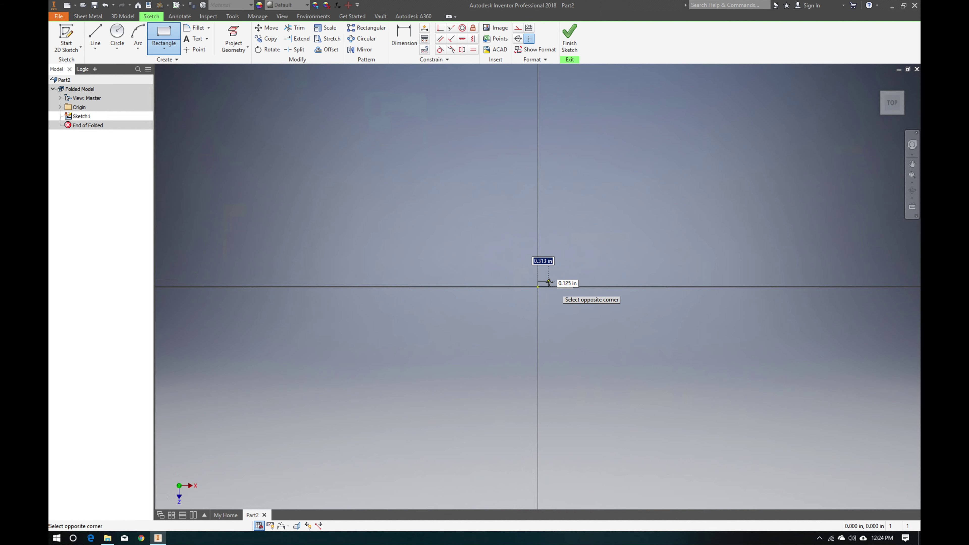
left_click(547, 283)
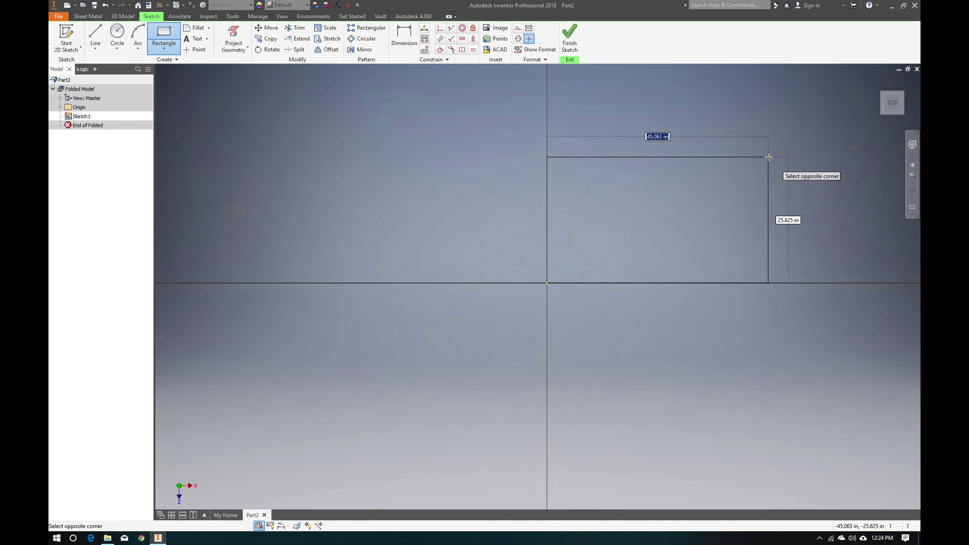
scroll(767, 156, "down", 1)
scroll(675, 190, "down", 2)
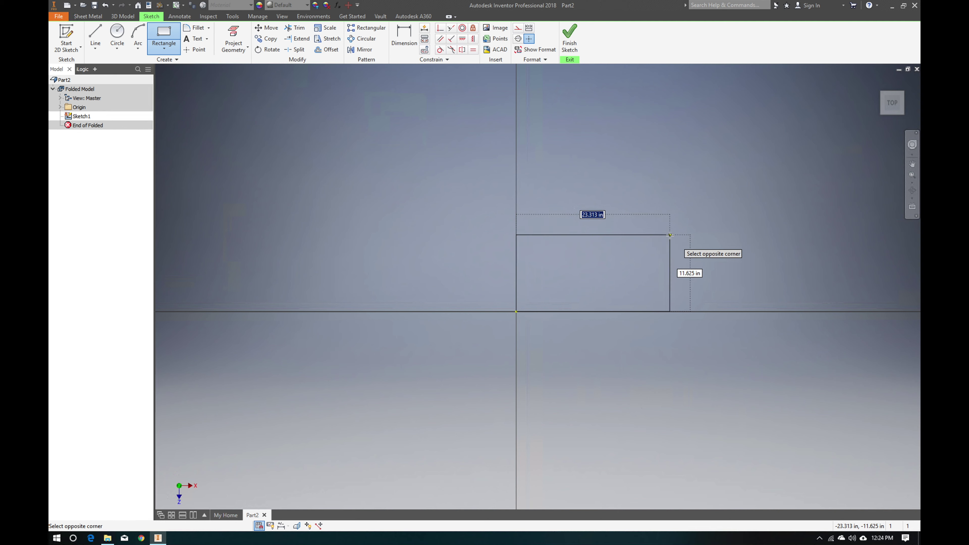
type("23.75")
key("Tab")
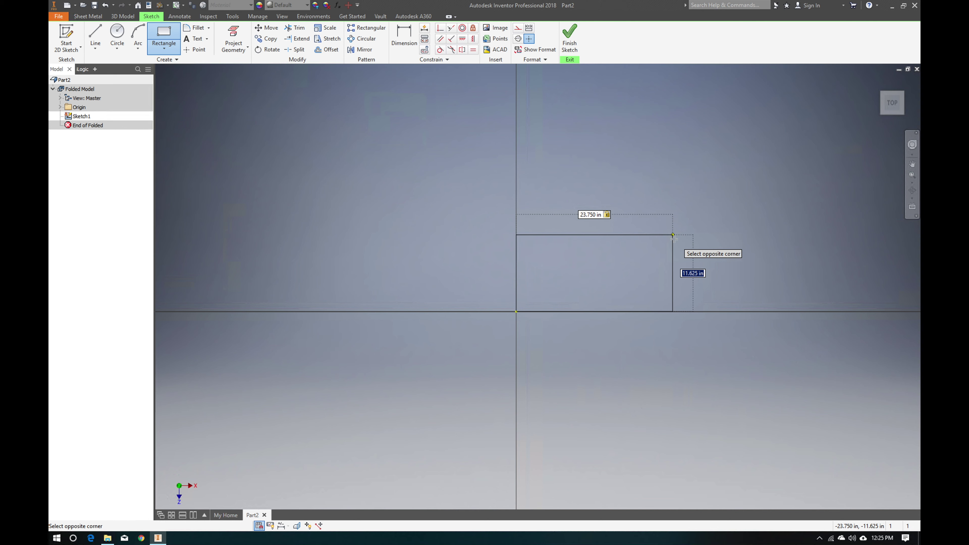
type("8.05")
key("Return")
scroll(791, 245, "down", 3)
scroll(791, 246, "up", 4)
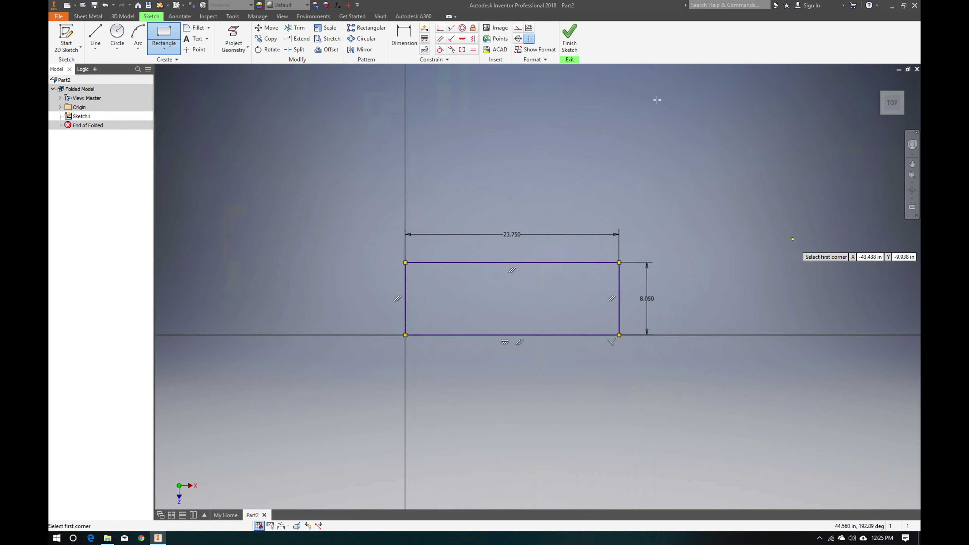
left_click(569, 34)
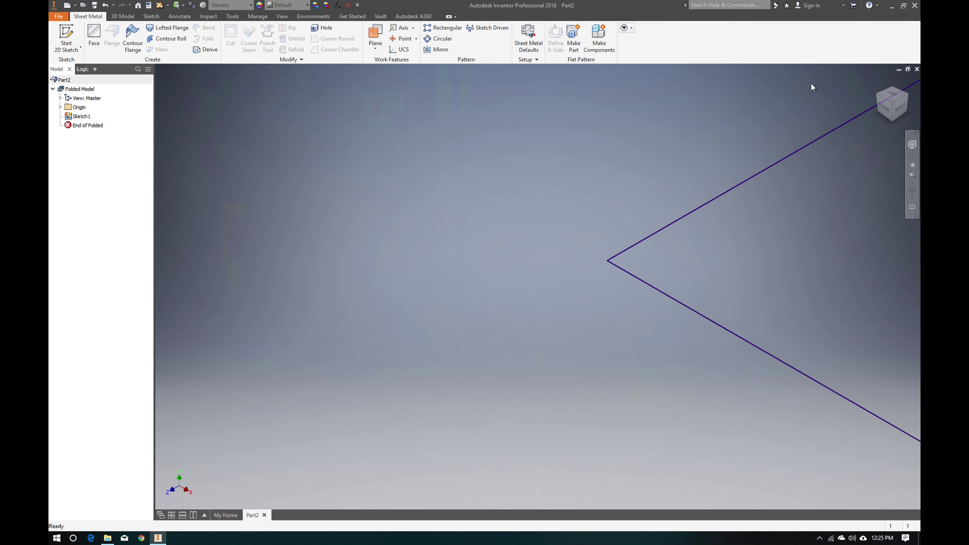
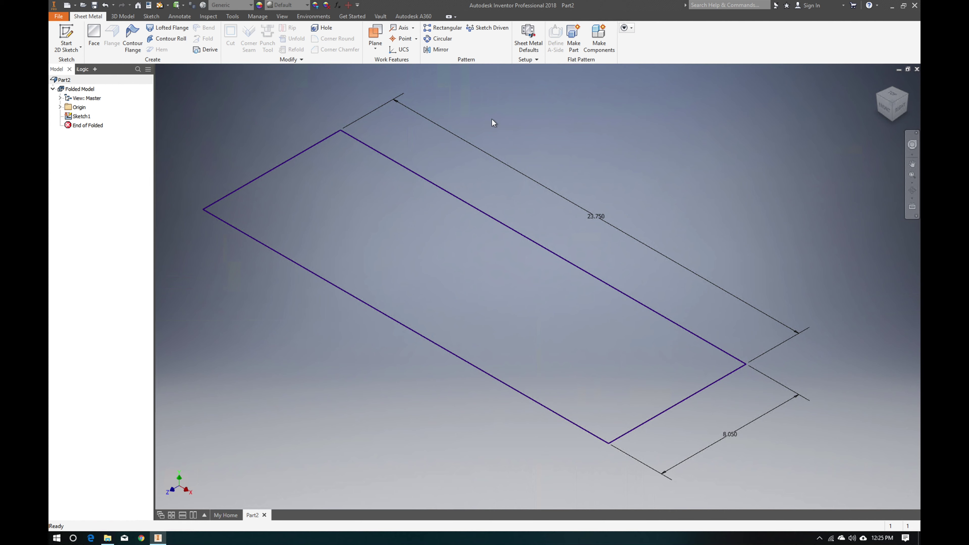
Create a sheet metal face from the rectangle profile, following the default sheet metal rule
left_click(891, 92)
left_click(879, 81)
left_click(94, 37)
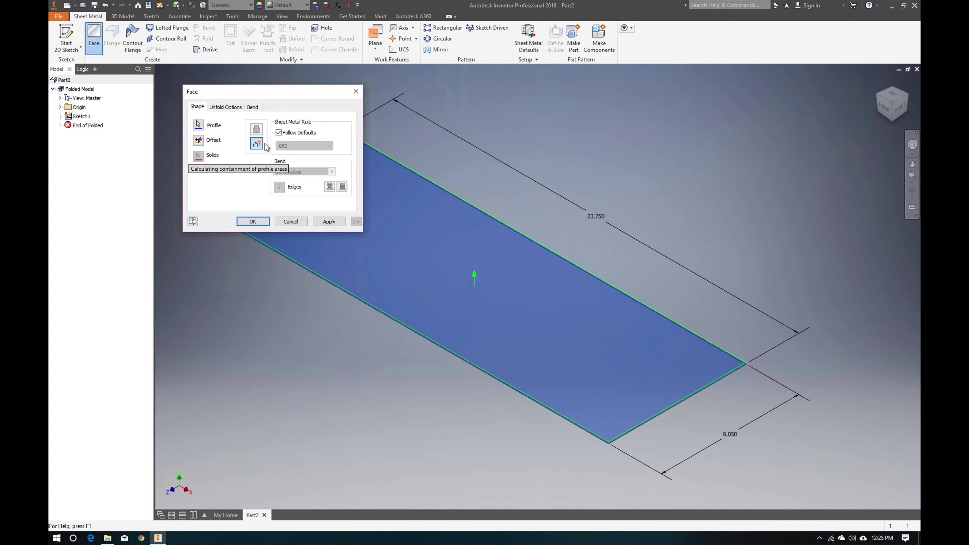
left_click_drag(260, 90, 297, 305)
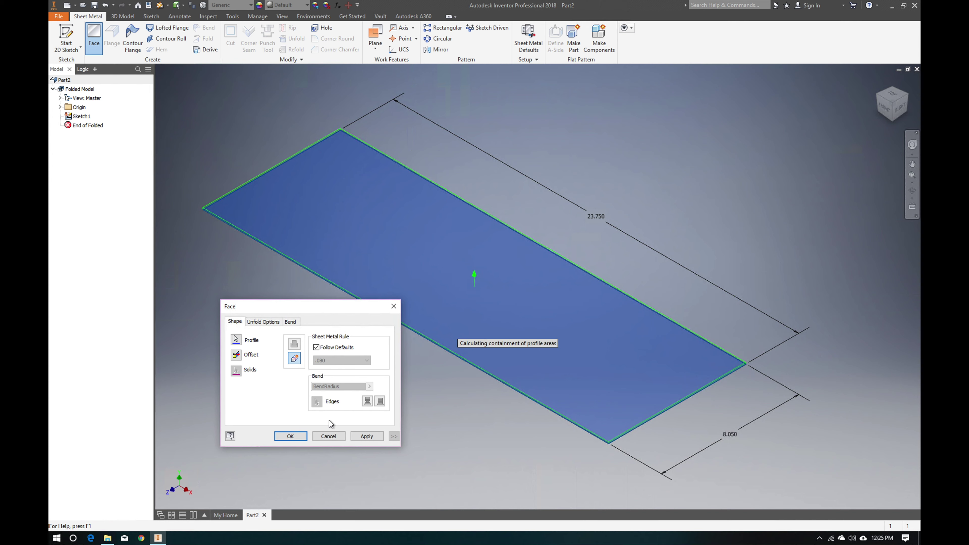
left_click(291, 436)
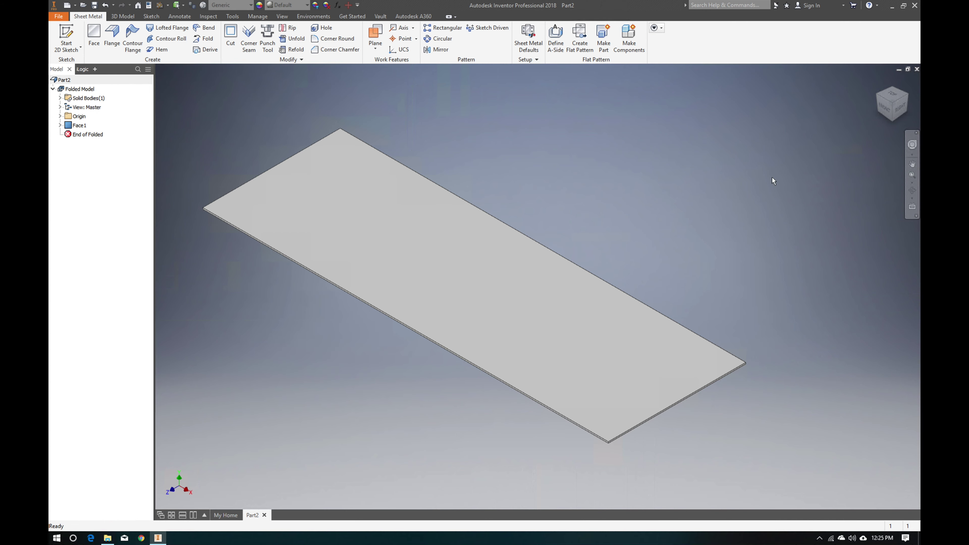
Add an upward flange 2.5 in high along the front long edge of the face
left_click(879, 81)
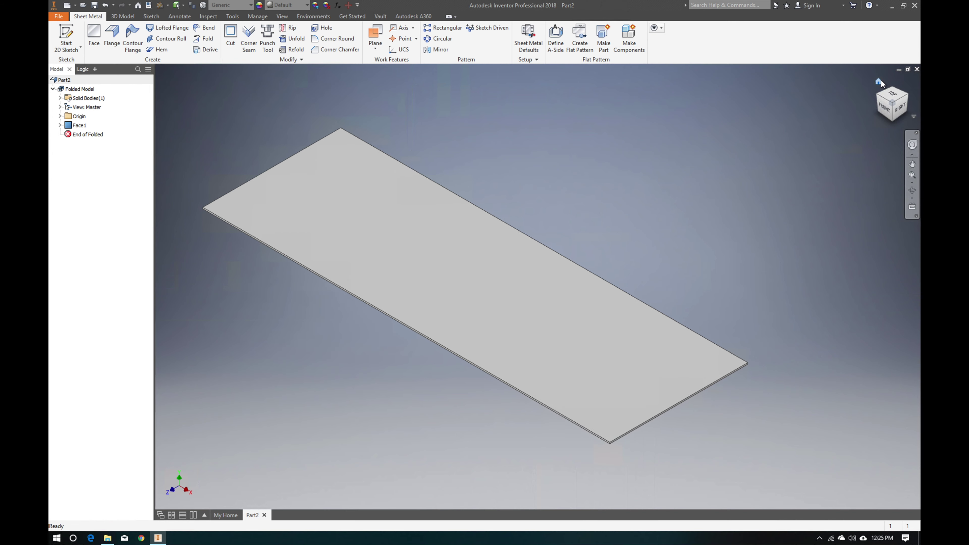
left_click(892, 95)
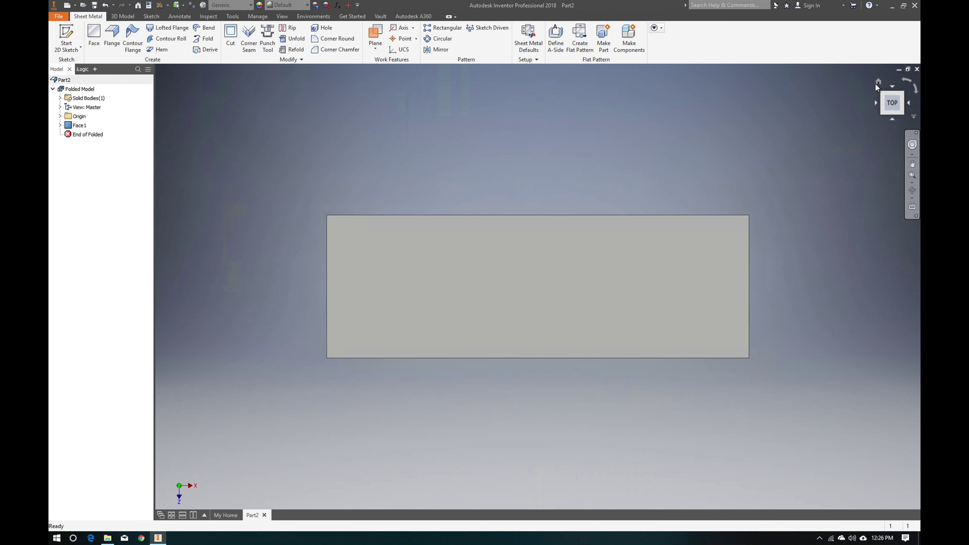
left_click(879, 81)
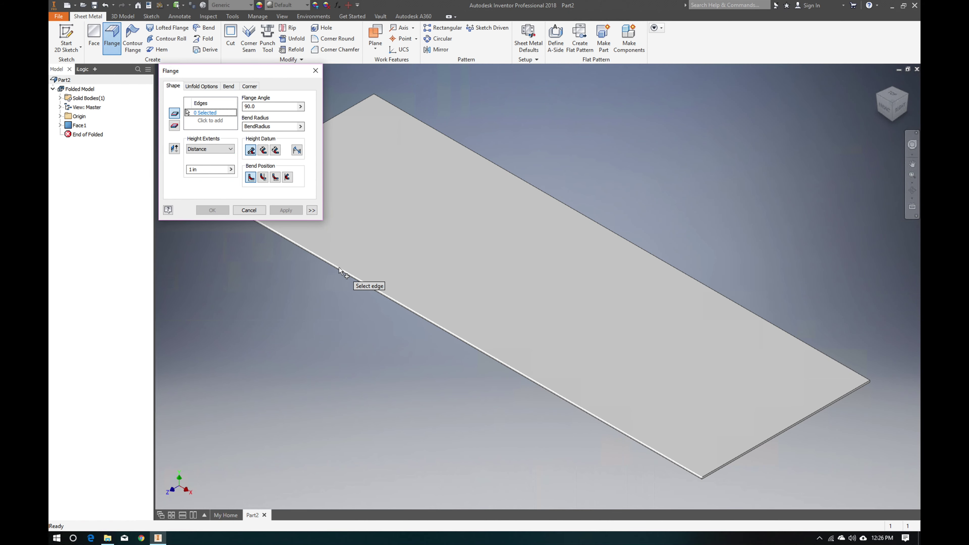
mouse_move(339, 268)
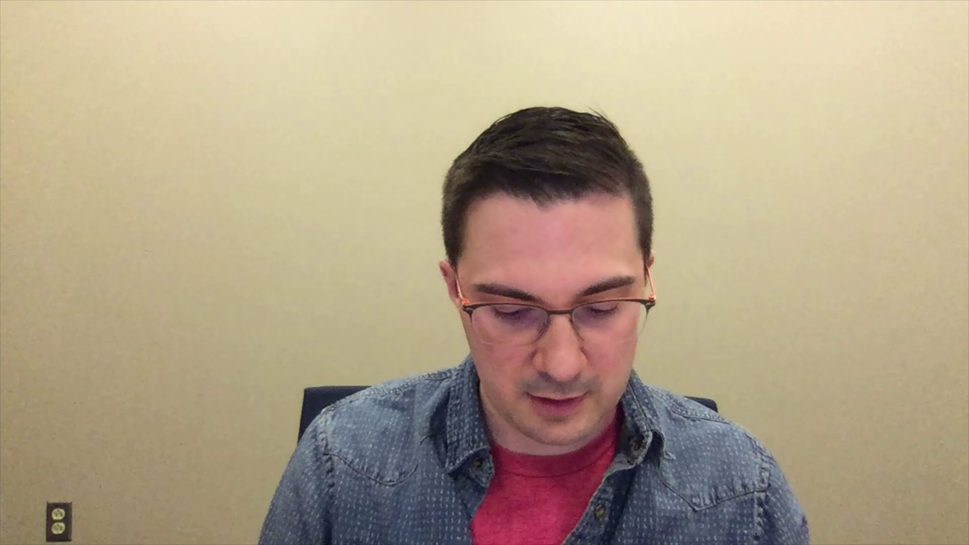
double_click(197, 169)
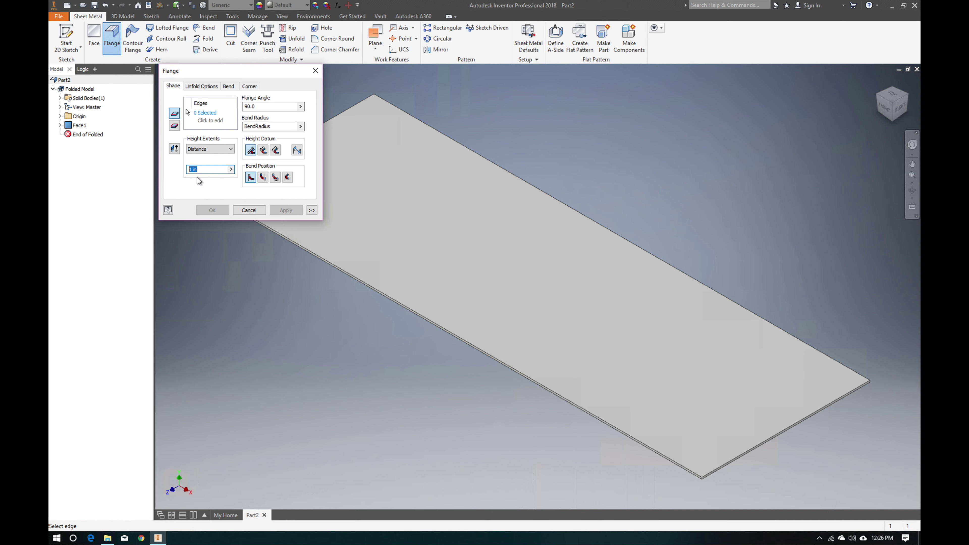
type("2.5")
type("in")
left_click(250, 211)
left_click(111, 38)
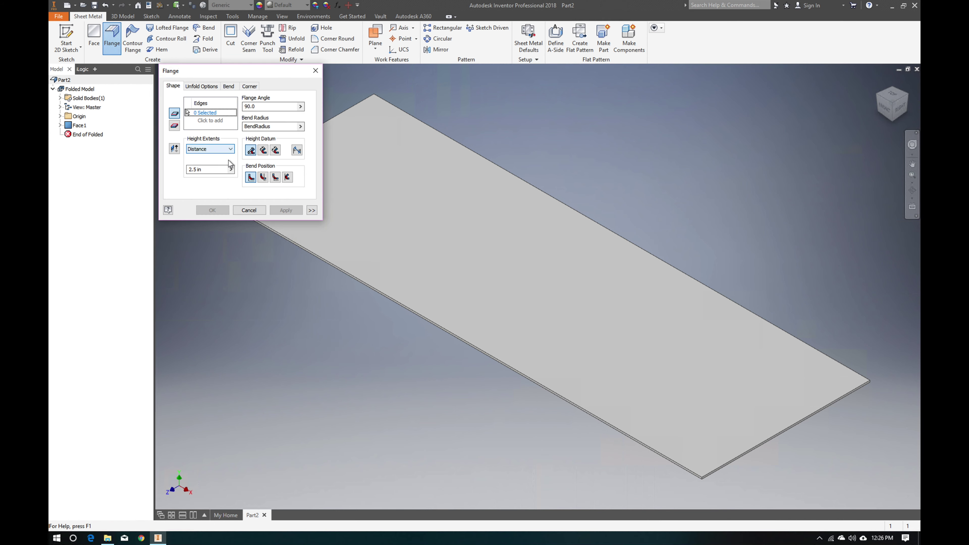
left_click(313, 252)
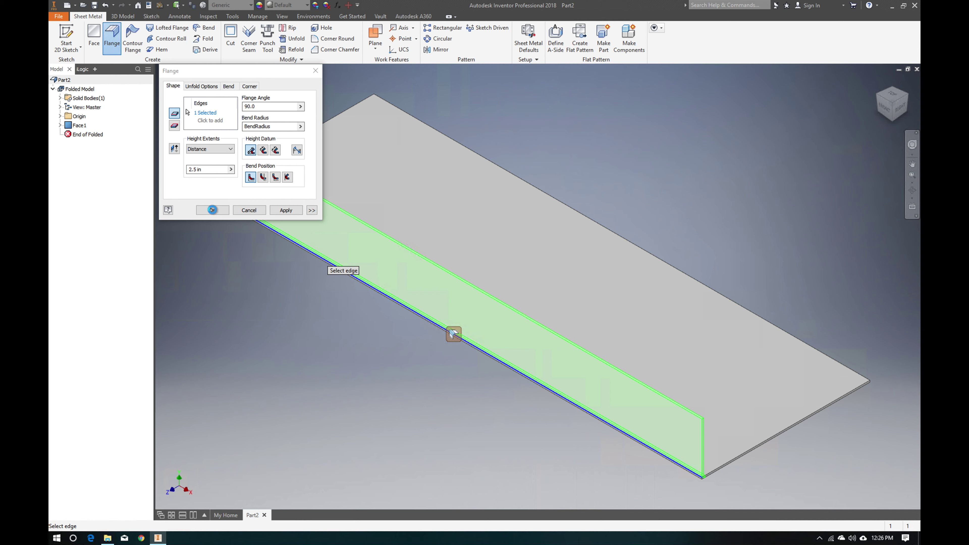
left_click(213, 210)
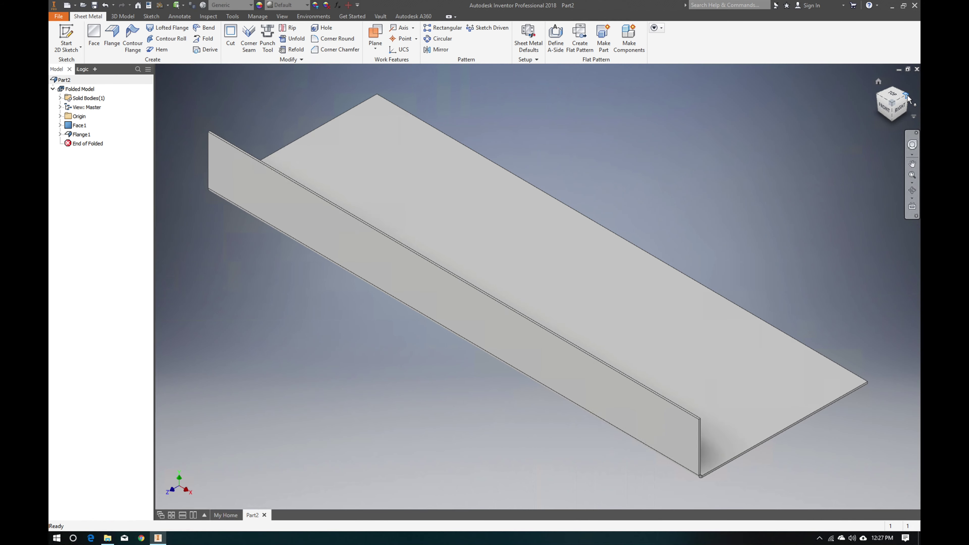
Add an upward flange 2.5 in high along the opposite long edge of the base face
left_click(907, 96)
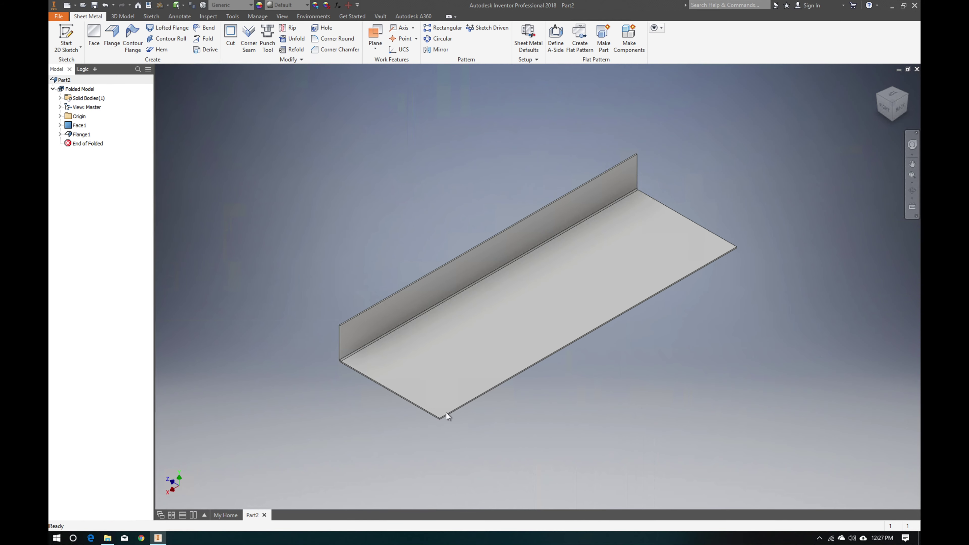
scroll(445, 417, "up", 3)
left_click(112, 38)
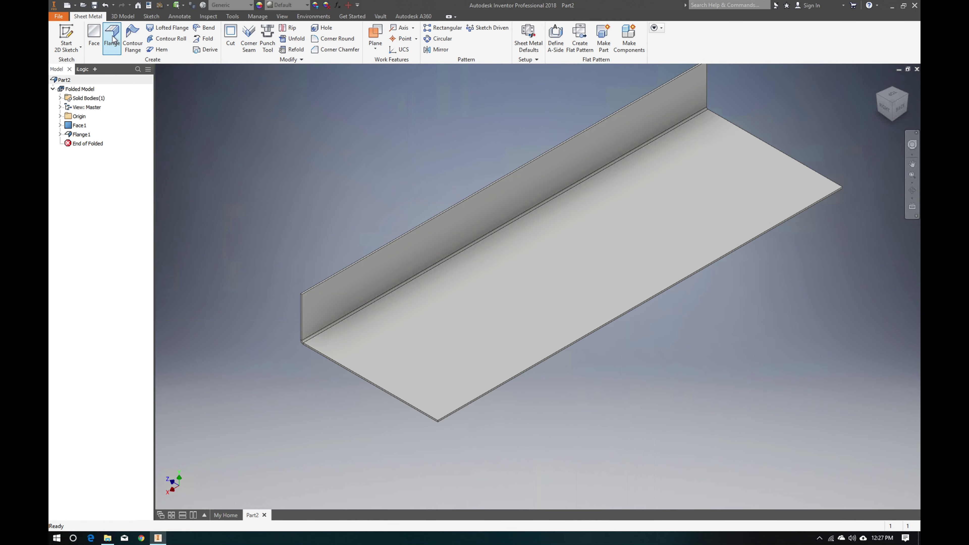
left_click(496, 385)
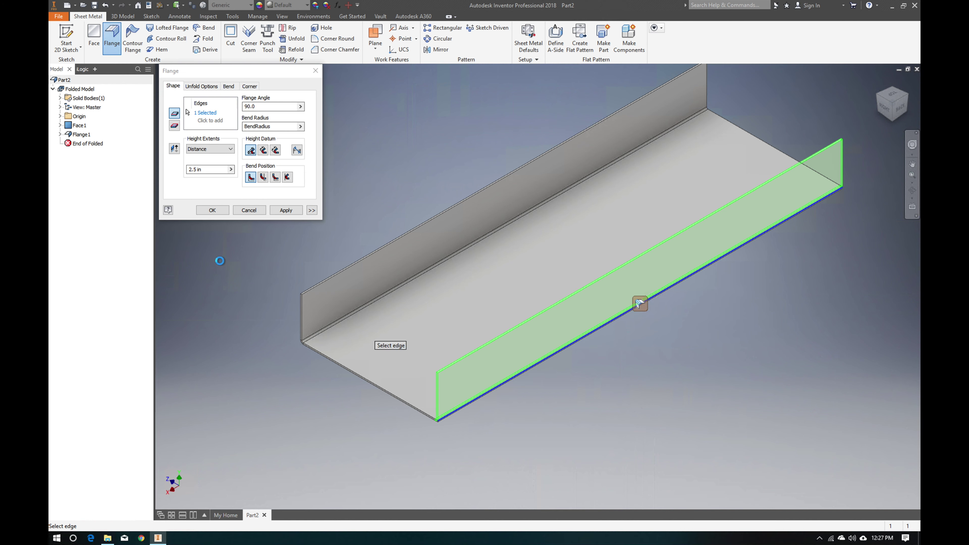
left_click(213, 210)
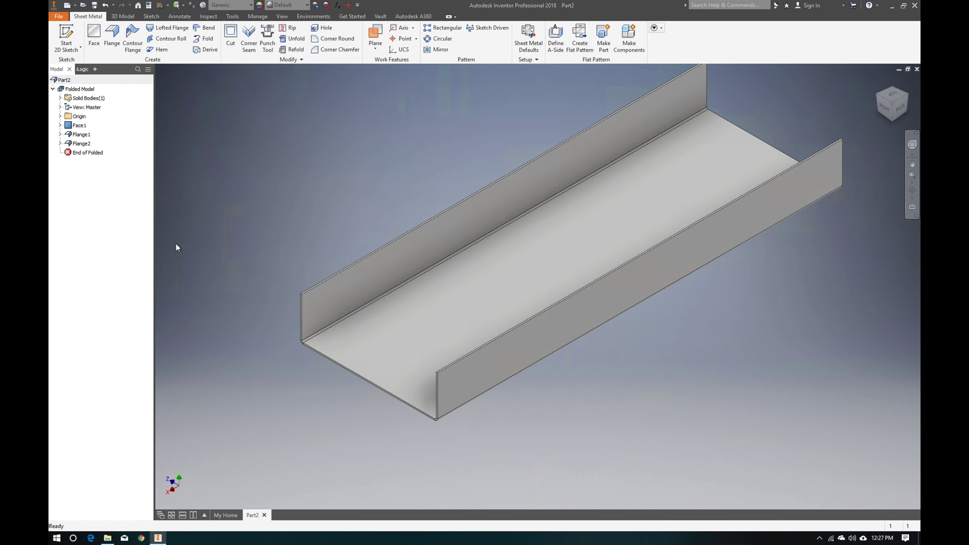
Add an inward 90° flange 0.5 in wide along the upper edge of the first side flange
left_click(111, 38)
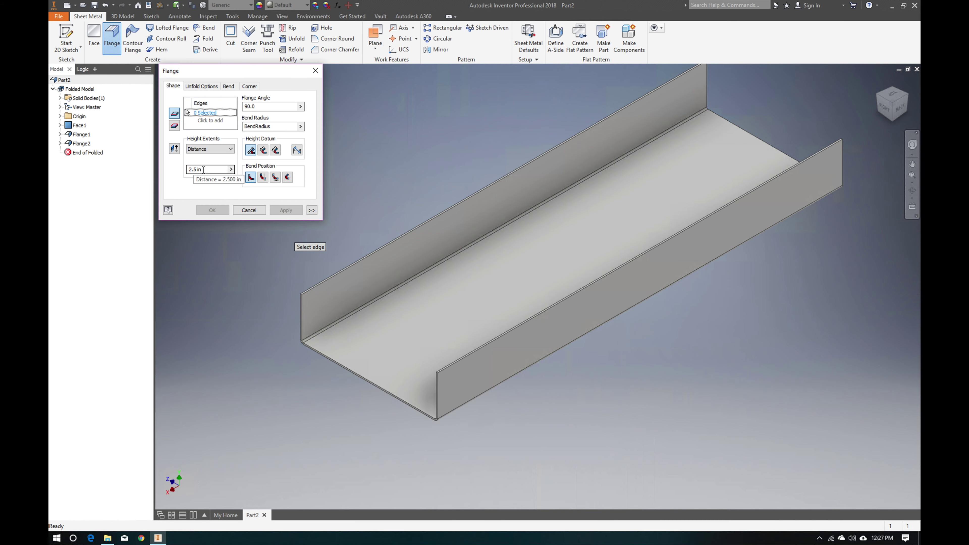
left_click(195, 171)
type(".")
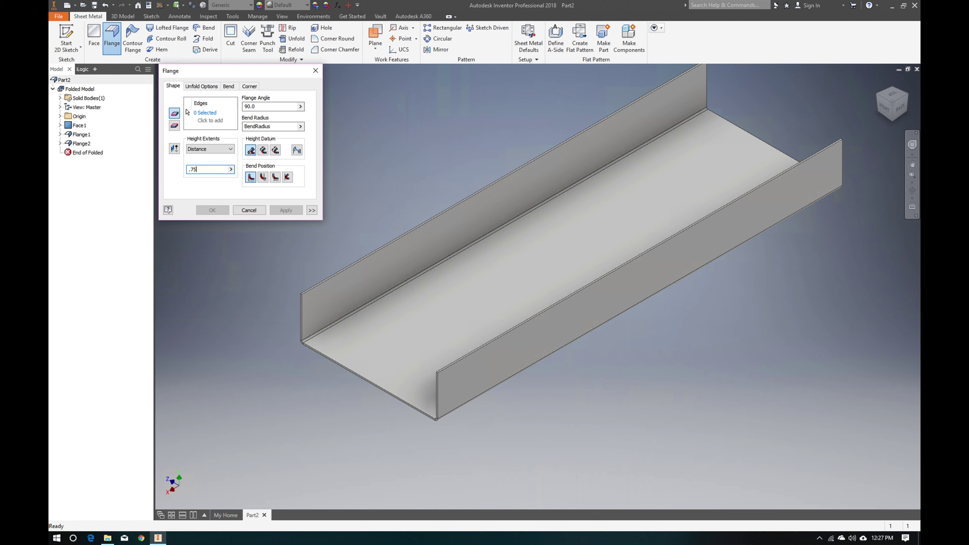
type("75")
key("BackSpace")
key("BackSpace")
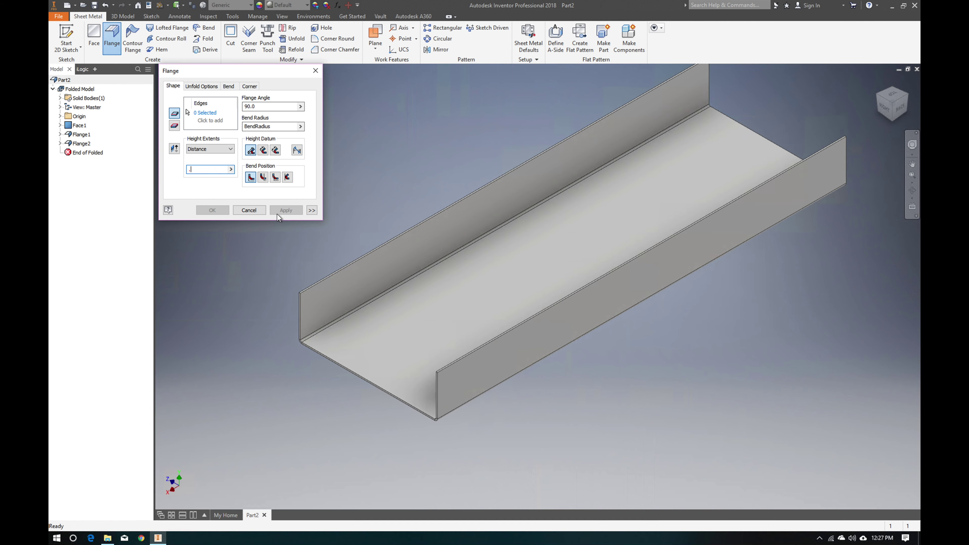
type("5")
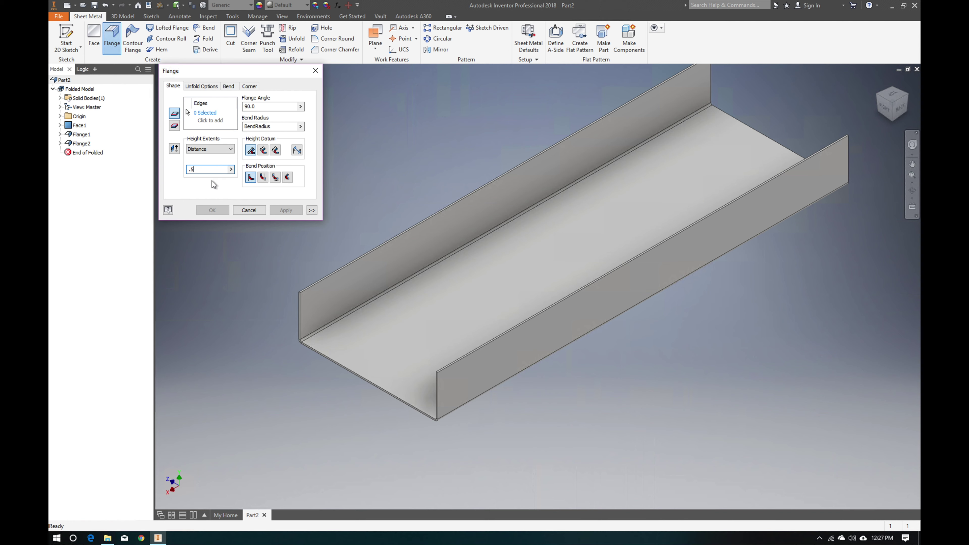
left_click(249, 210)
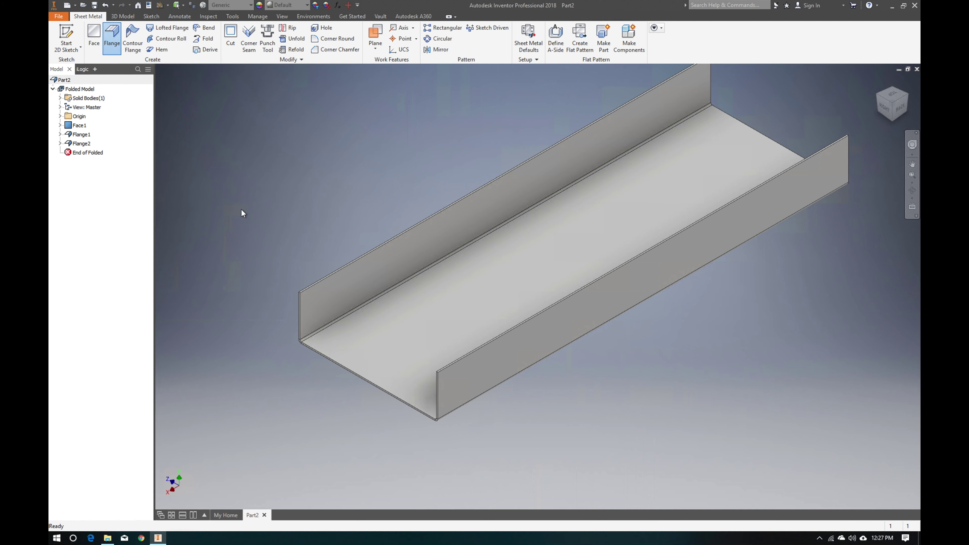
left_click(110, 33)
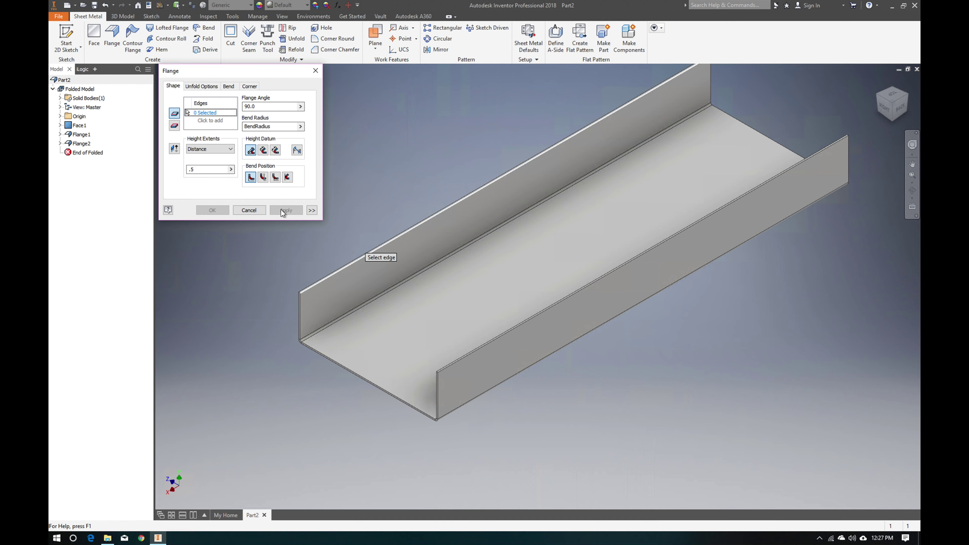
left_click(388, 246)
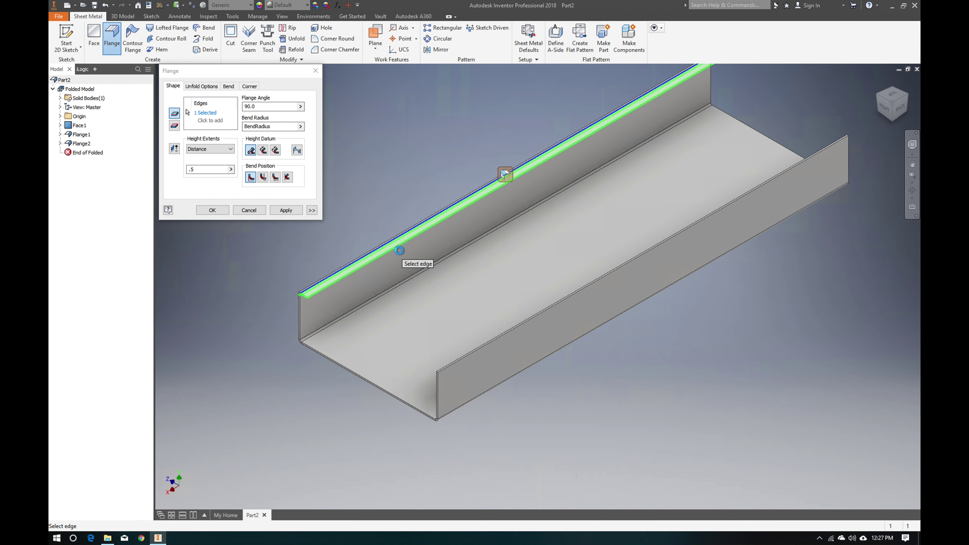
left_click(212, 210)
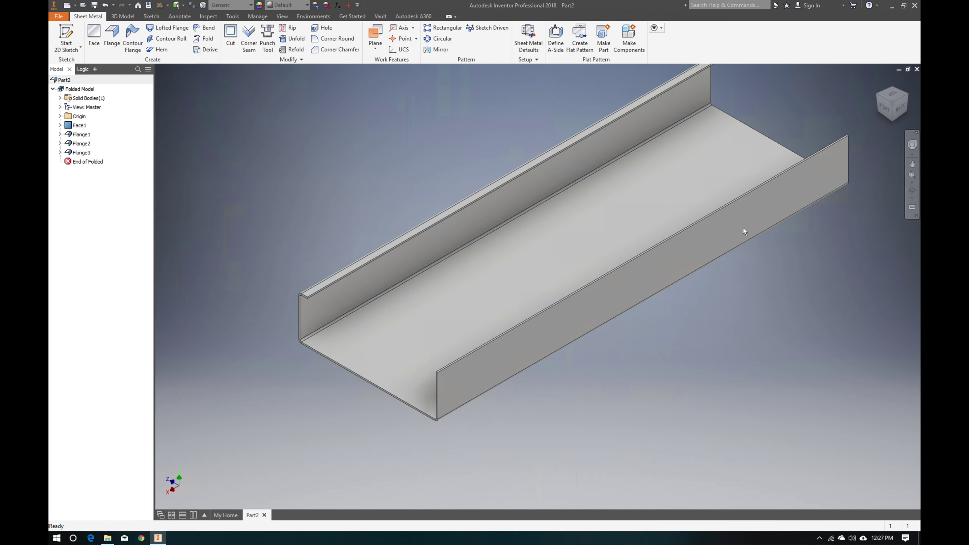
Add a matching inward 0.5 in flange along the upper edge of the second side flange
left_click(880, 81)
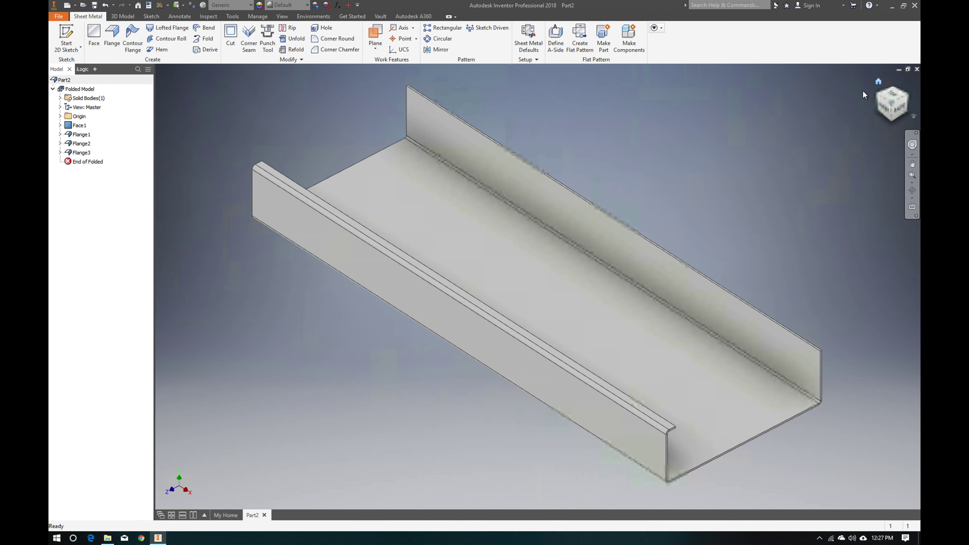
left_click(111, 31)
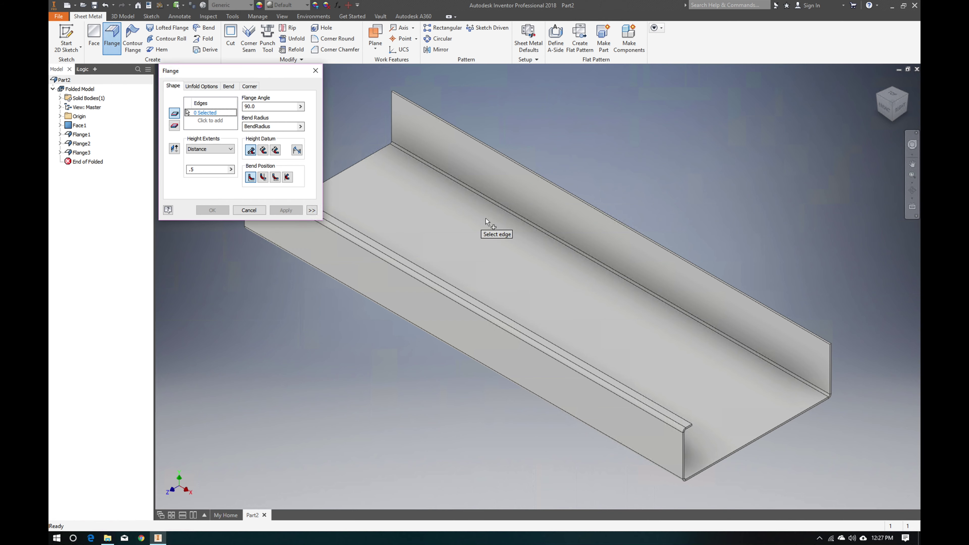
left_click(513, 163)
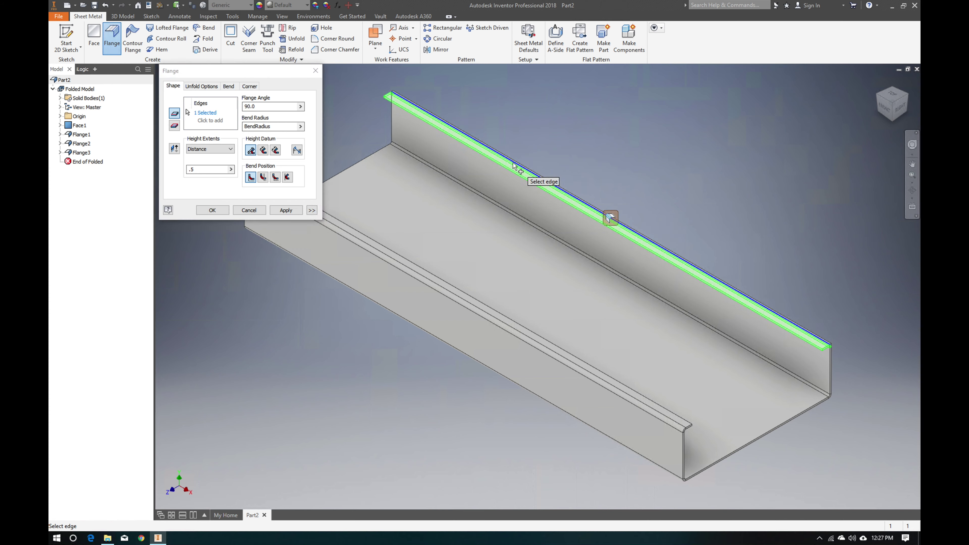
left_click(212, 210)
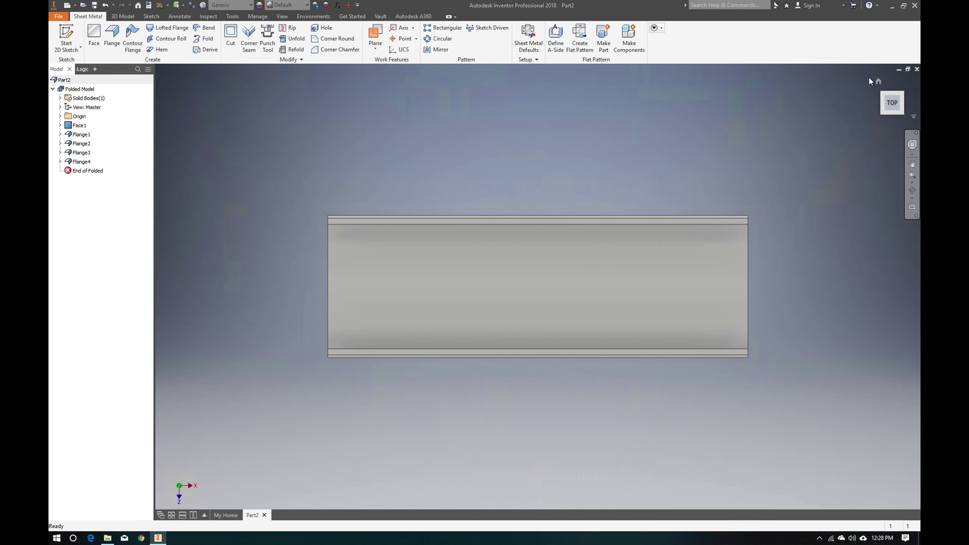
Change the view projection to perspective and examine the part in isometric and top views
left_click(878, 83)
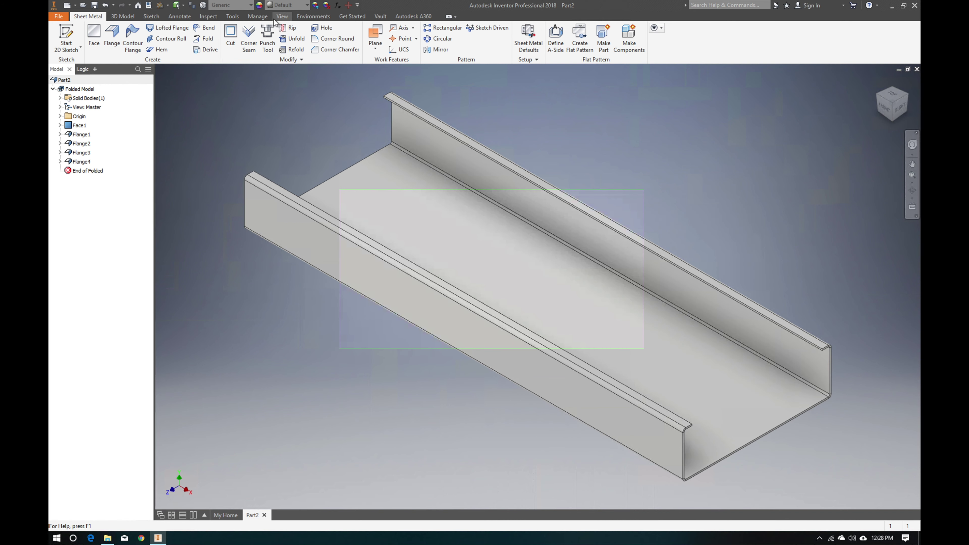
left_click(280, 17)
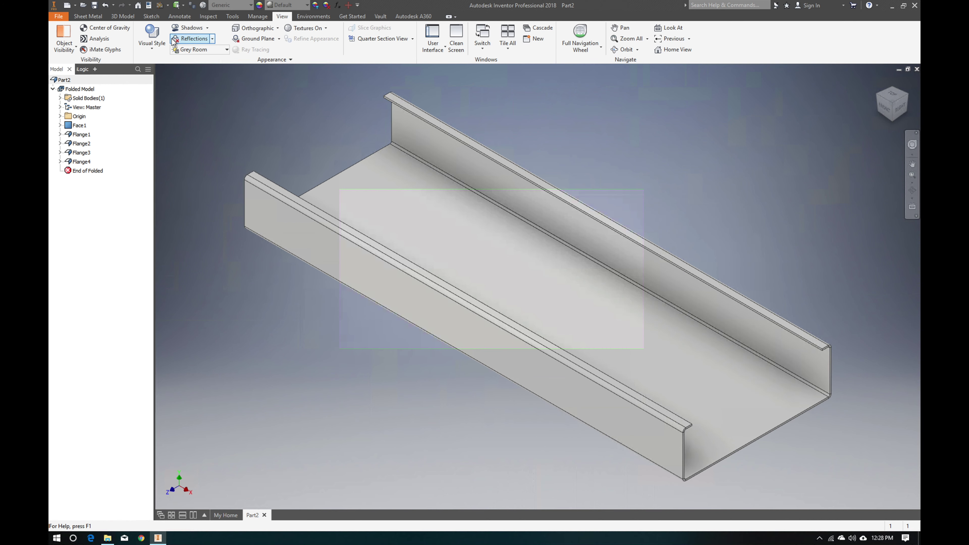
left_click(263, 28)
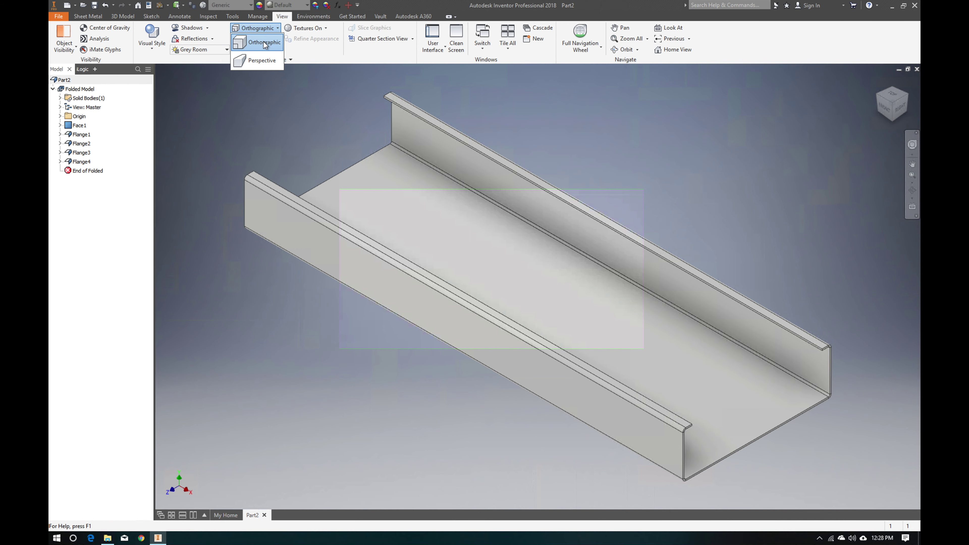
left_click(261, 61)
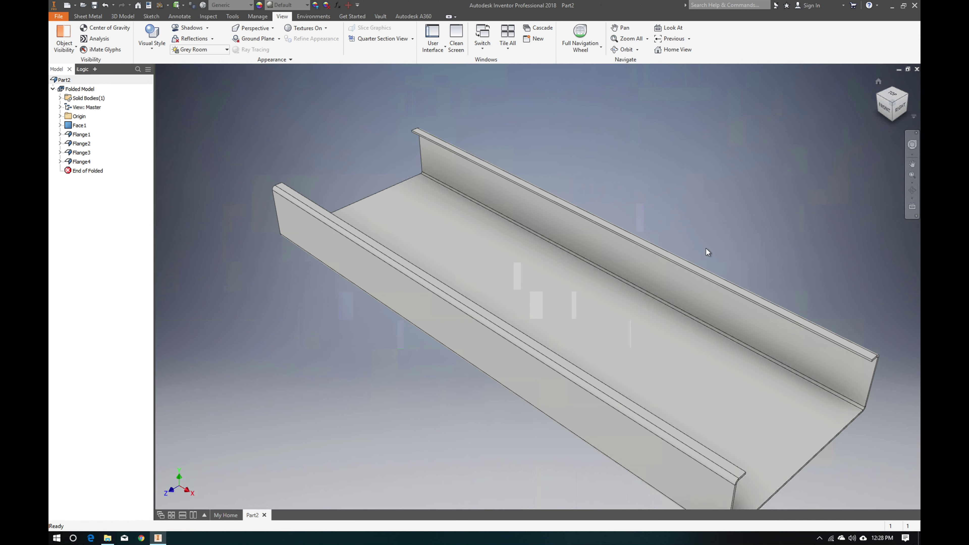
scroll(687, 316, "down", 5)
scroll(705, 340, "up", 4)
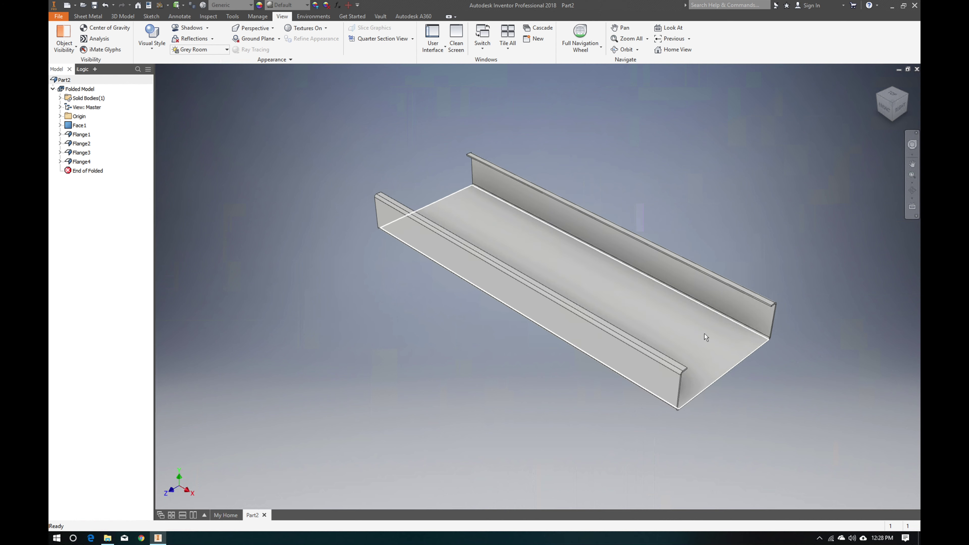
scroll(705, 337, "up", 2)
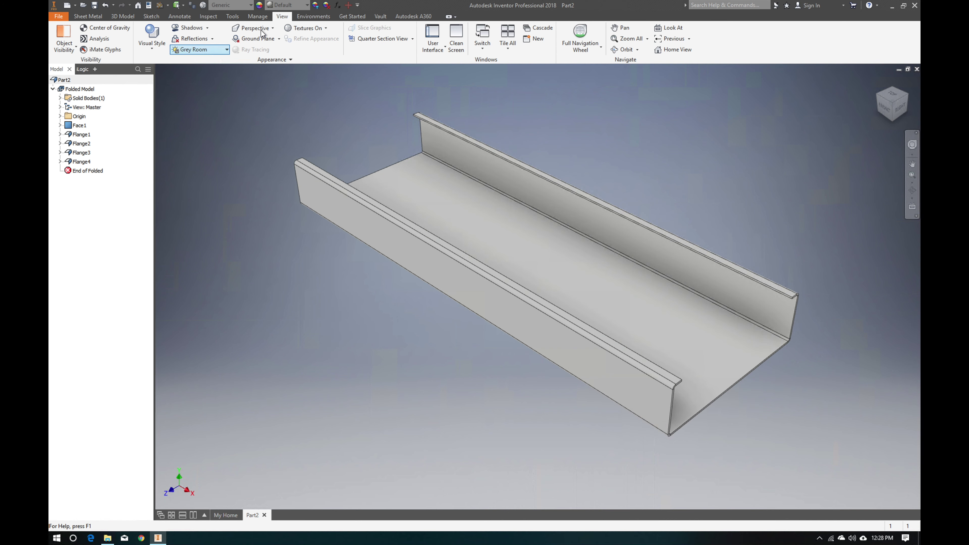
left_click(893, 98)
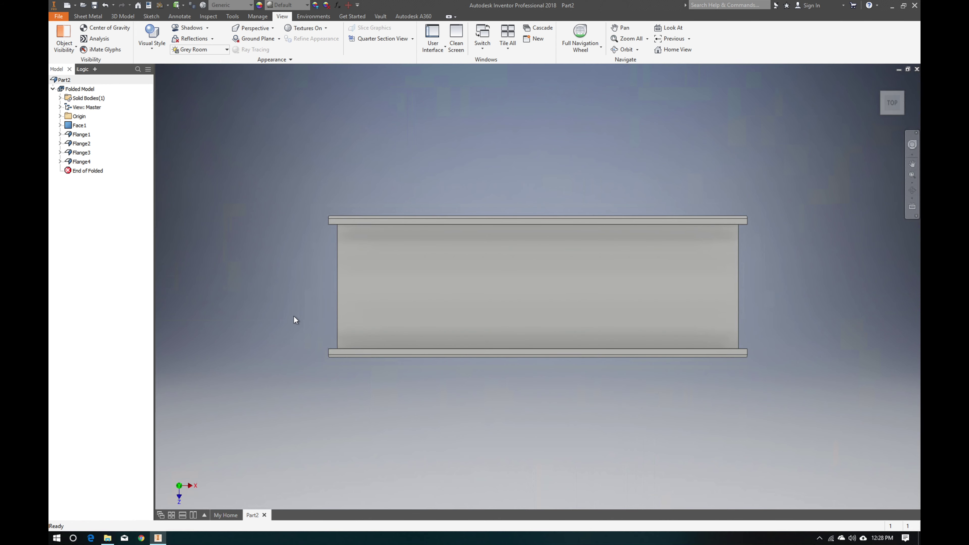
Restore the orthographic projection and return to the home view
left_click(252, 29)
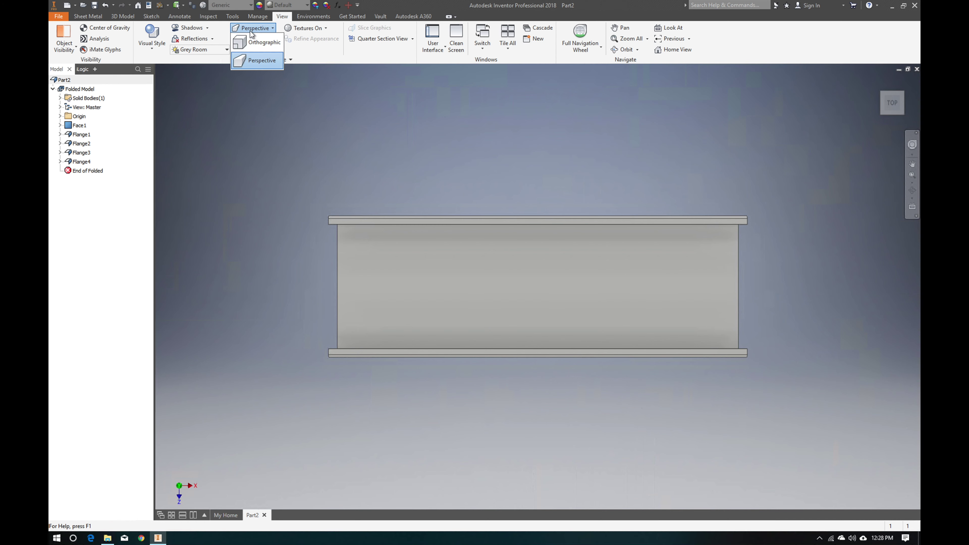
left_click(261, 42)
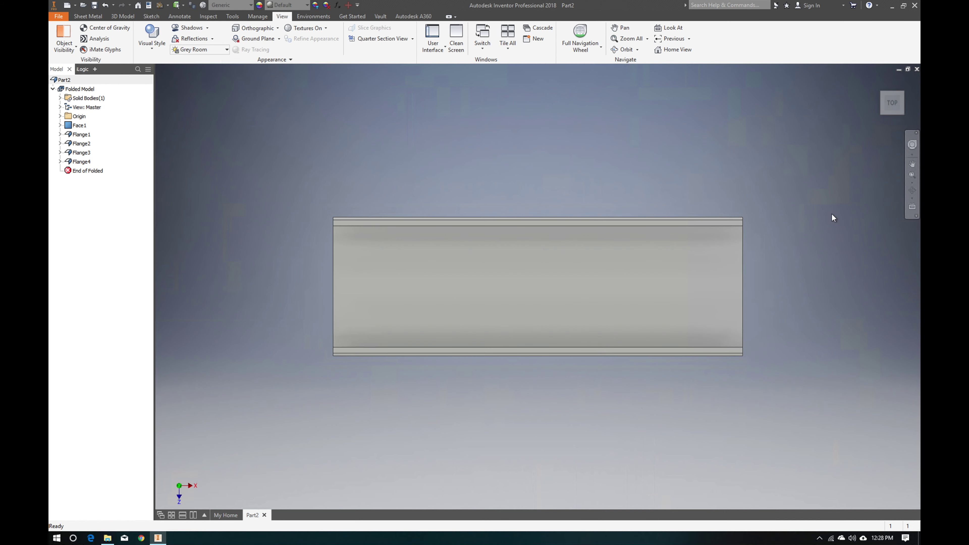
left_click(902, 113)
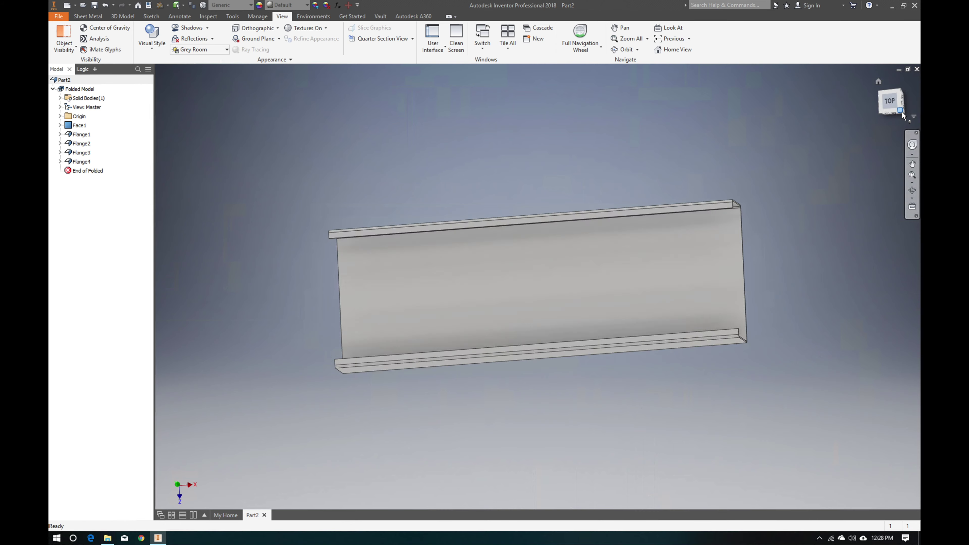
left_click(880, 83)
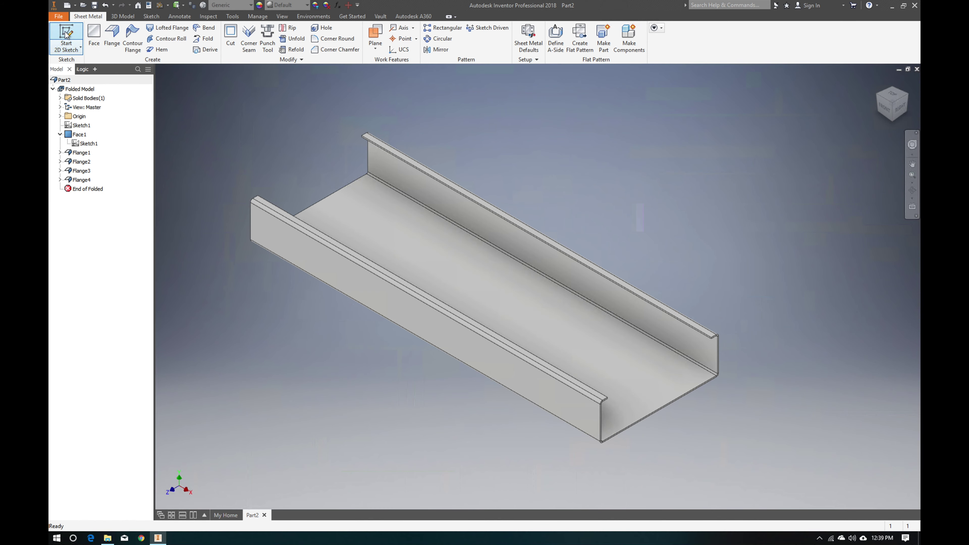
Start a 2D sketch on the upper surface of the base face, between the side flanges
left_click(66, 35)
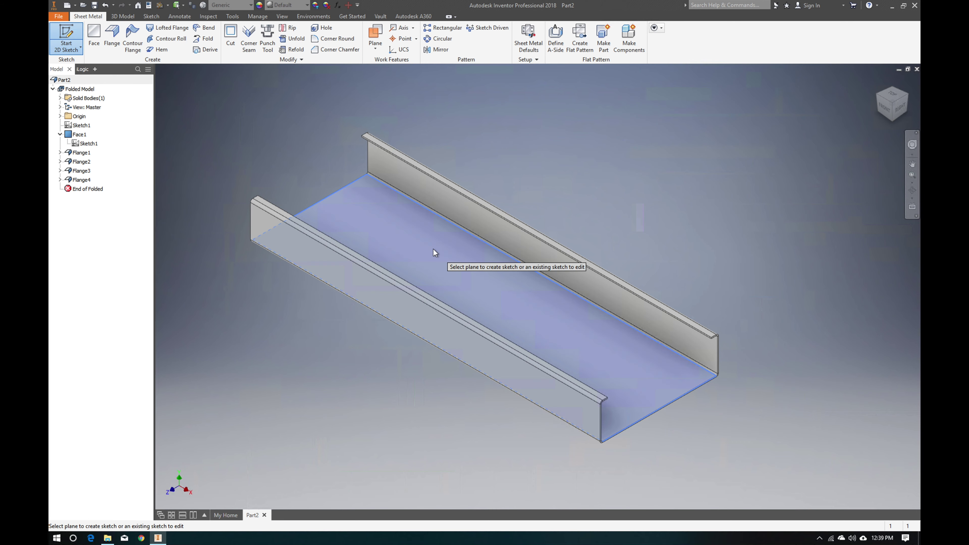
left_click(434, 250)
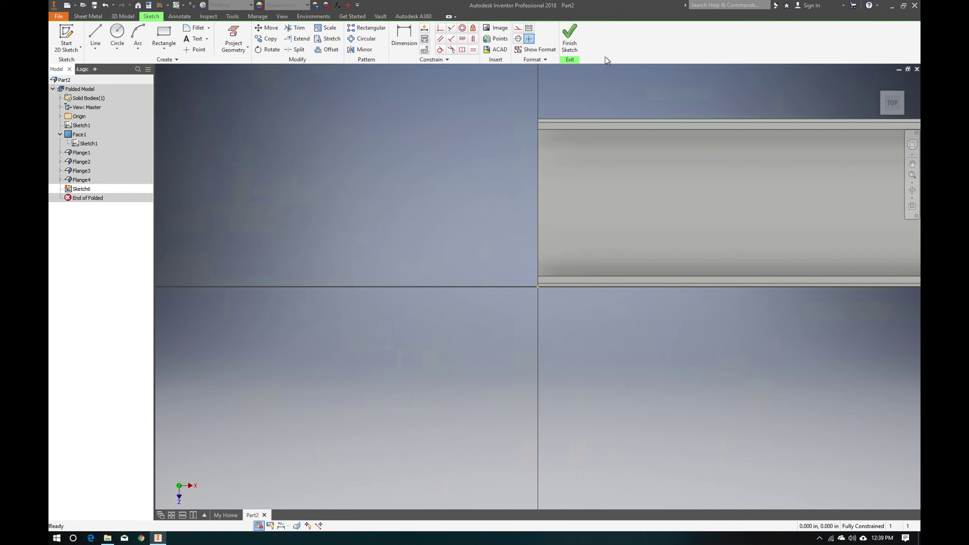
scroll(551, 347, "down", 5)
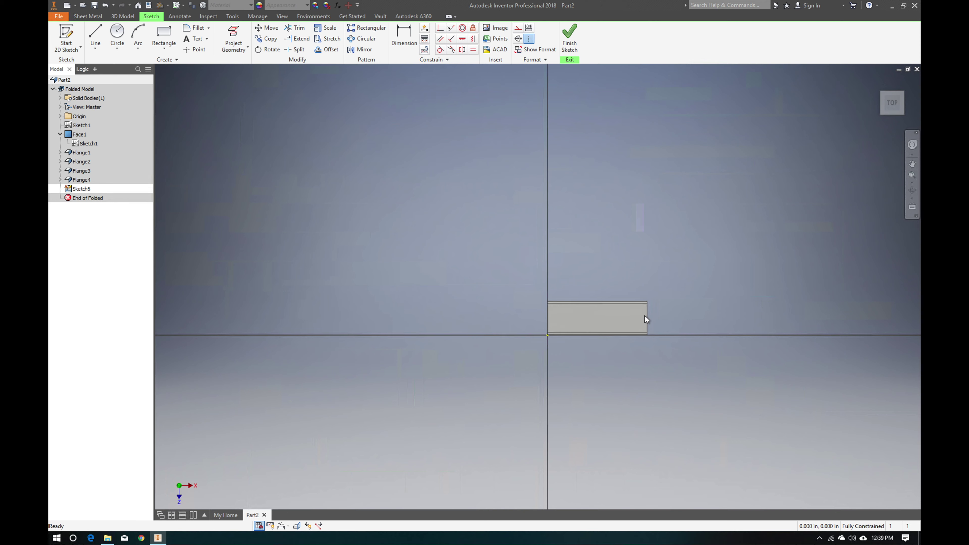
scroll(645, 320, "up", 3)
scroll(646, 317, "up", 2)
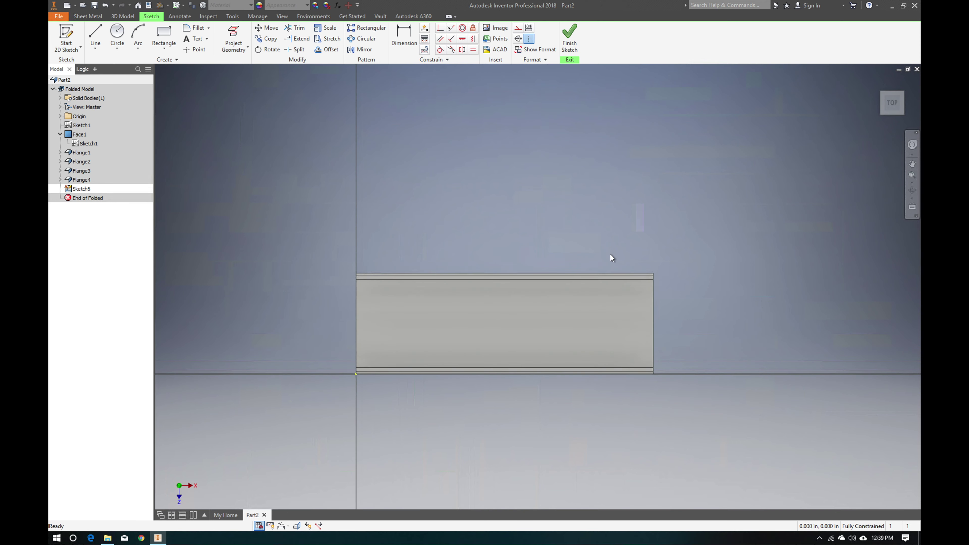
Import the AutoCAD hole layout drawing into the sketch with layer 0 and all objects selected
left_click(495, 49)
left_click(356, 180)
double_click(356, 180)
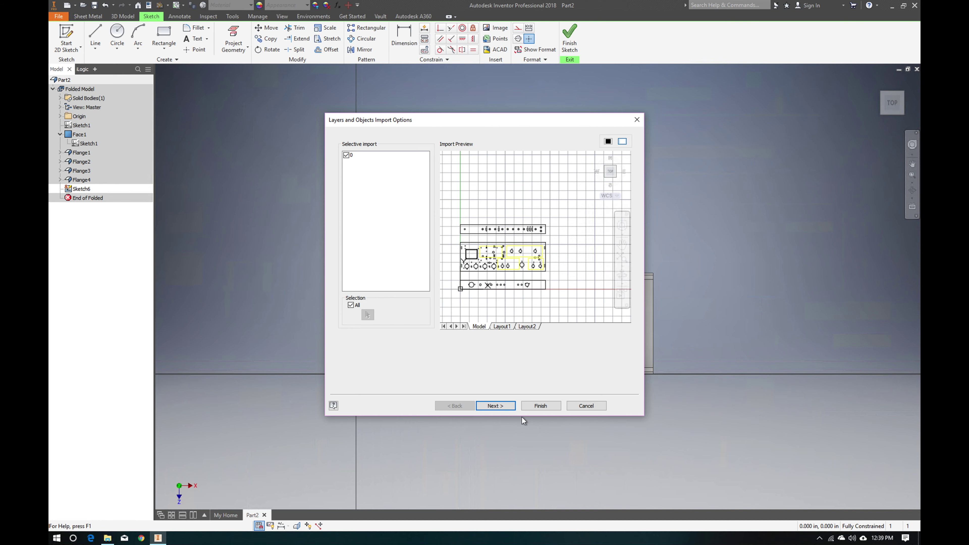
left_click(503, 406)
left_click(550, 406)
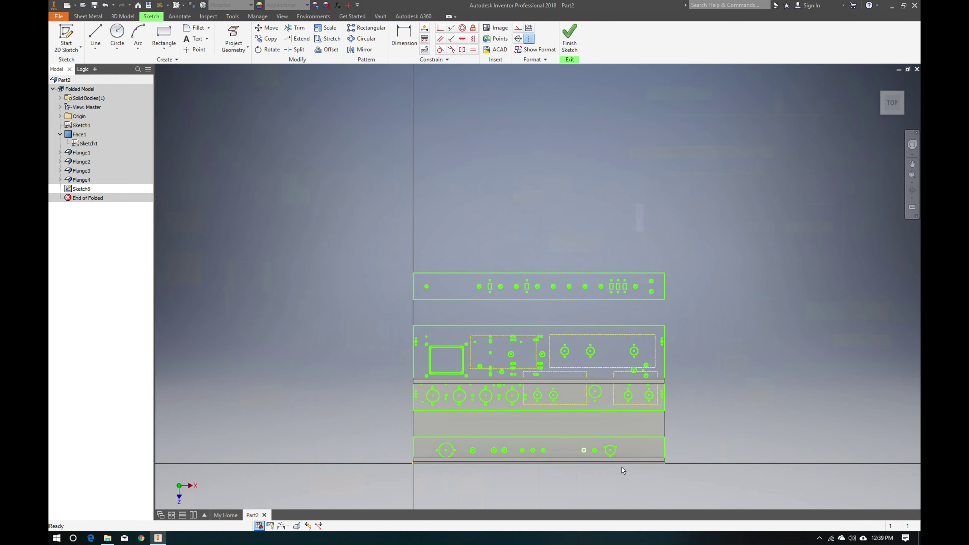
Delete the imported geometry of the lowest panel, both its outline and all its holes
scroll(649, 484, "down", 3)
mouse_move(691, 459)
left_mouse_down()
mouse_move(608, 430)
mouse_move(196, 380)
left_mouse_up()
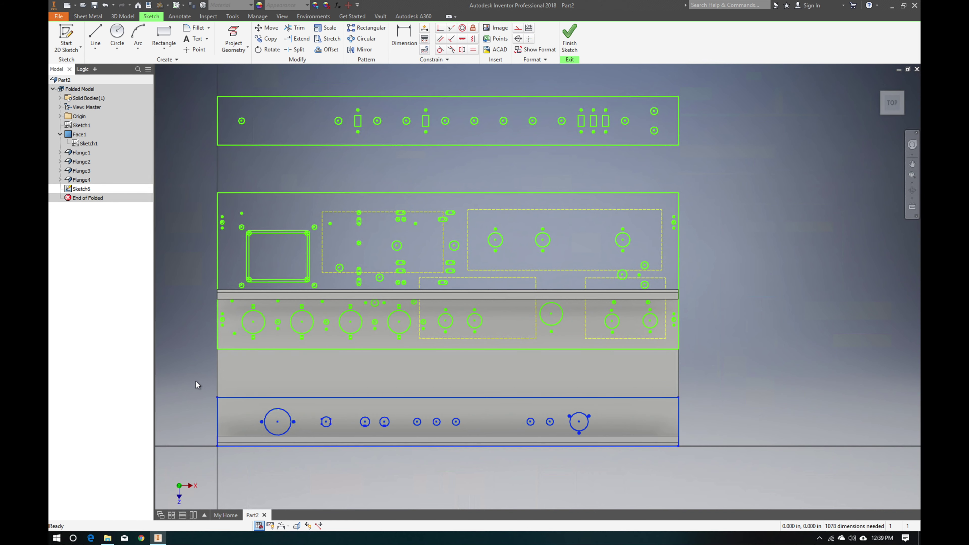
key("Delete")
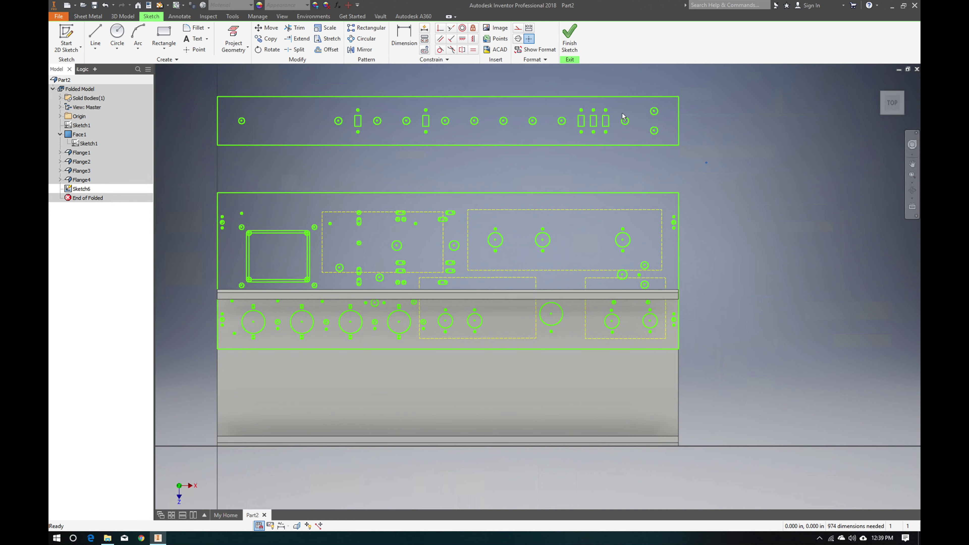
Delete the uppermost imported panel, move the remaining layout by its lower-left corner onto the base face's lower-left corner, and finish the sketch
left_click_drag(707, 163, 196, 83)
key("Delete")
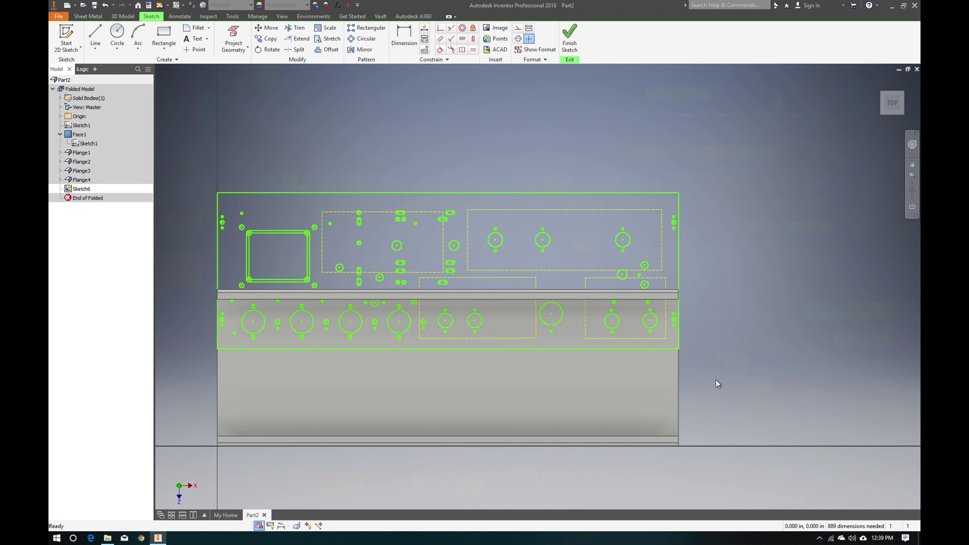
mouse_move(718, 383)
left_mouse_down()
mouse_move(268, 153)
mouse_move(191, 143)
left_mouse_up()
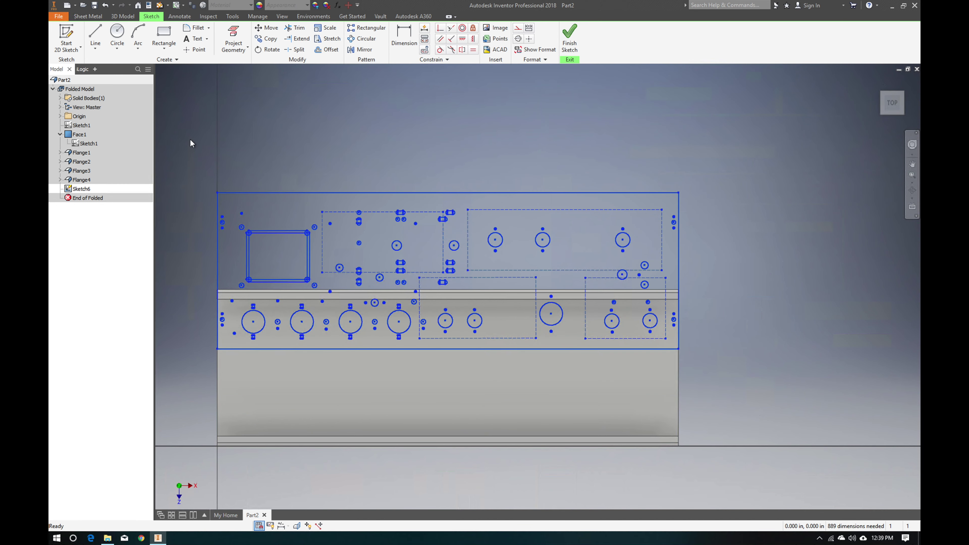
left_click(267, 28)
mouse_move(229, 329)
left_mouse_down()
mouse_move(272, 172)
mouse_move(267, 139)
left_mouse_up()
left_click(263, 155)
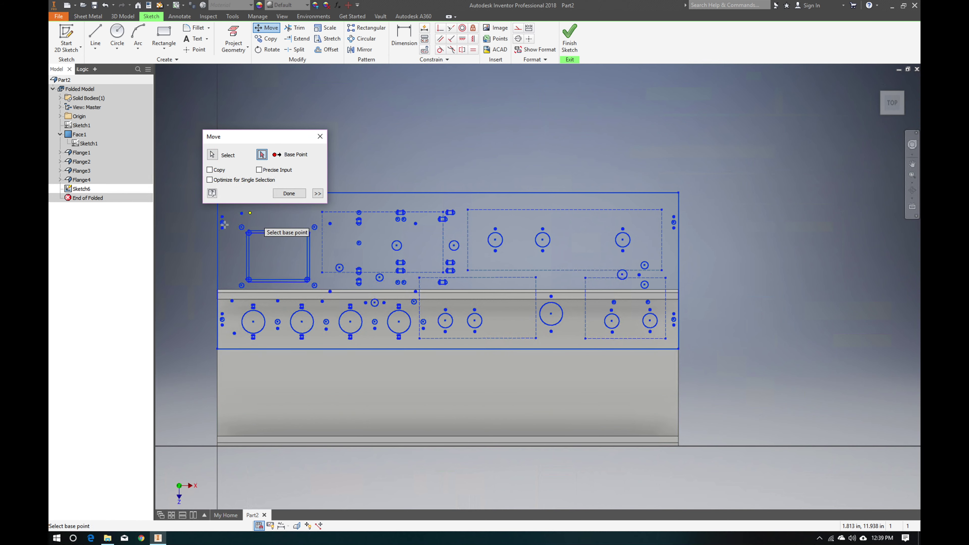
left_click(218, 350)
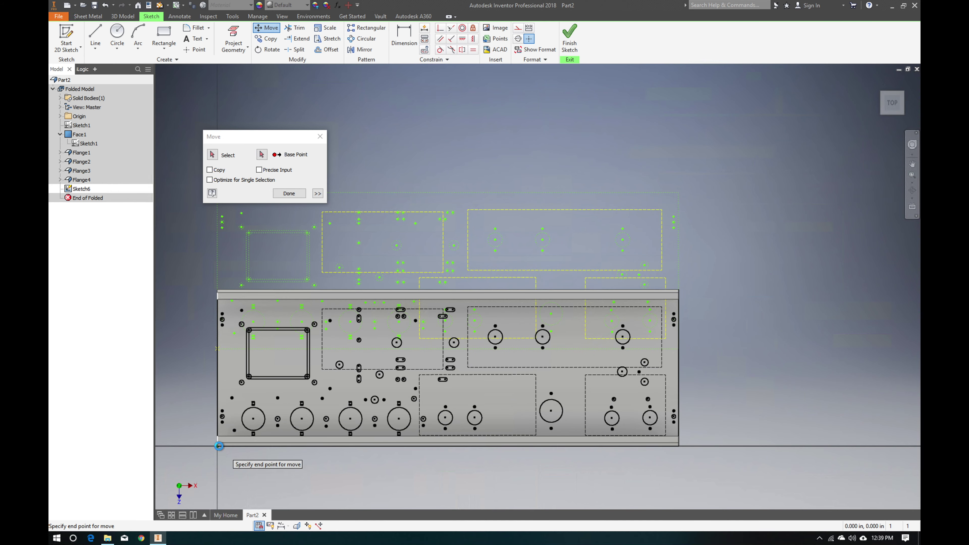
left_click(219, 447)
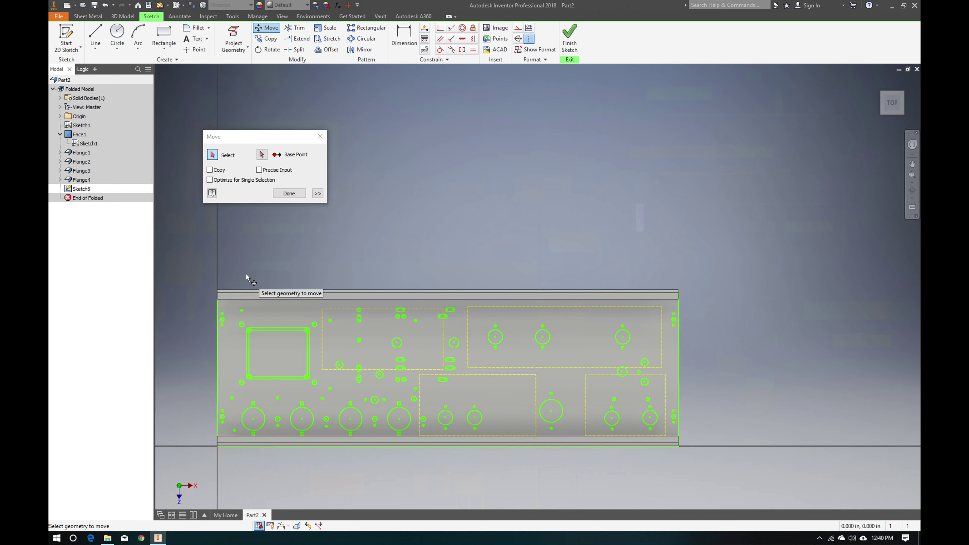
left_click(289, 193)
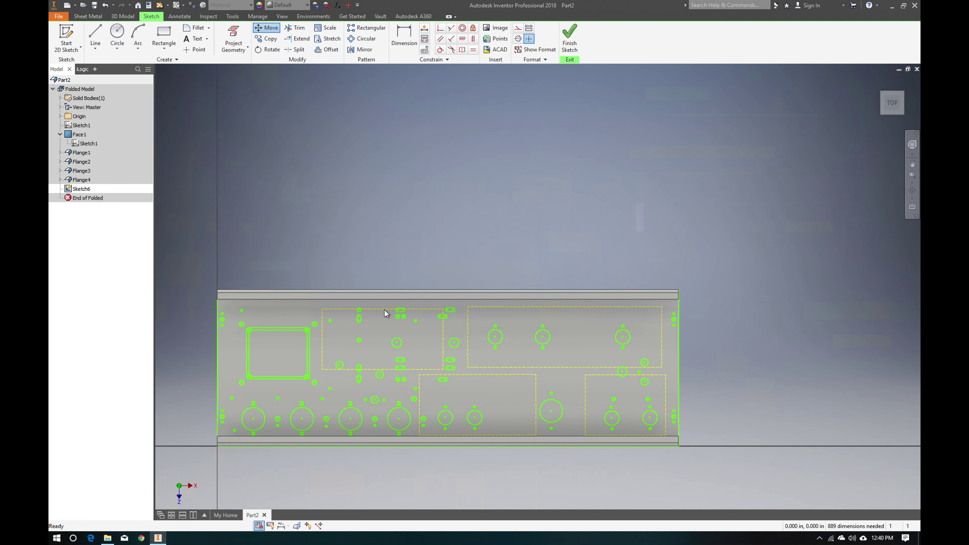
left_click(572, 57)
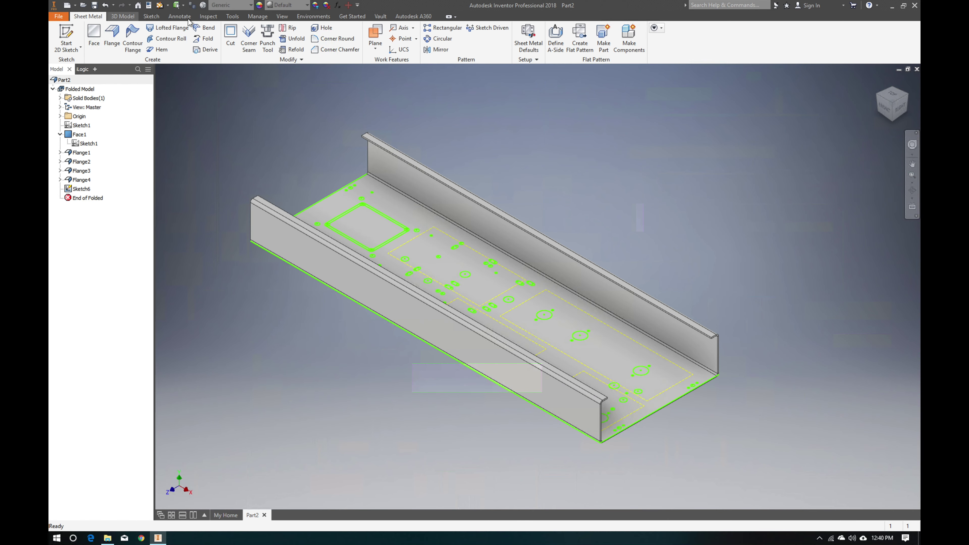
Cut two of the large round holes from the layout sketch through the base face, using the Thickness distance
left_click(231, 37)
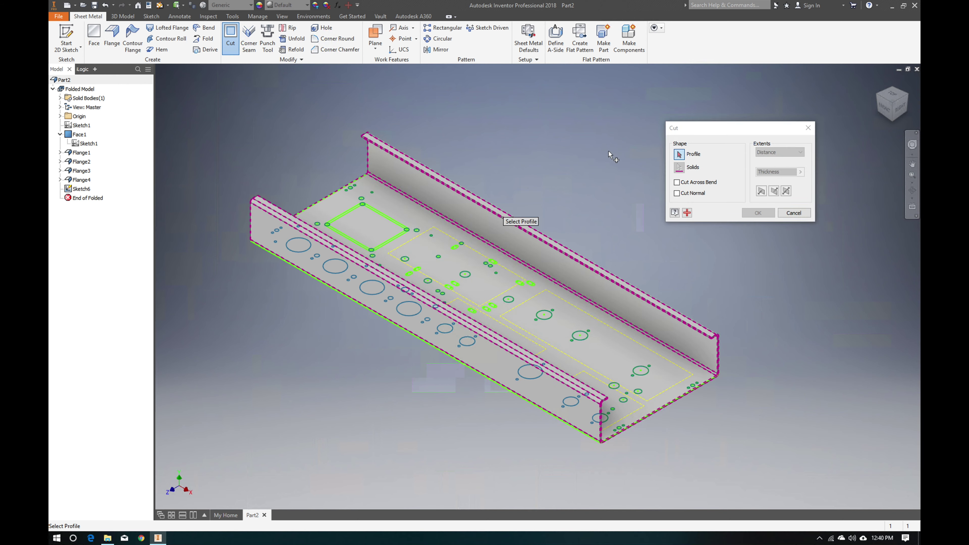
left_click(679, 154)
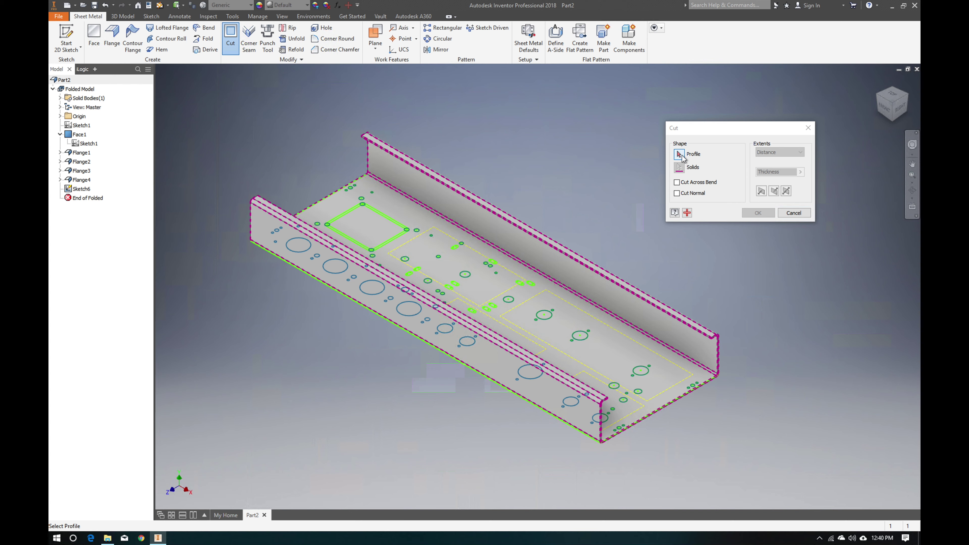
left_click(544, 315)
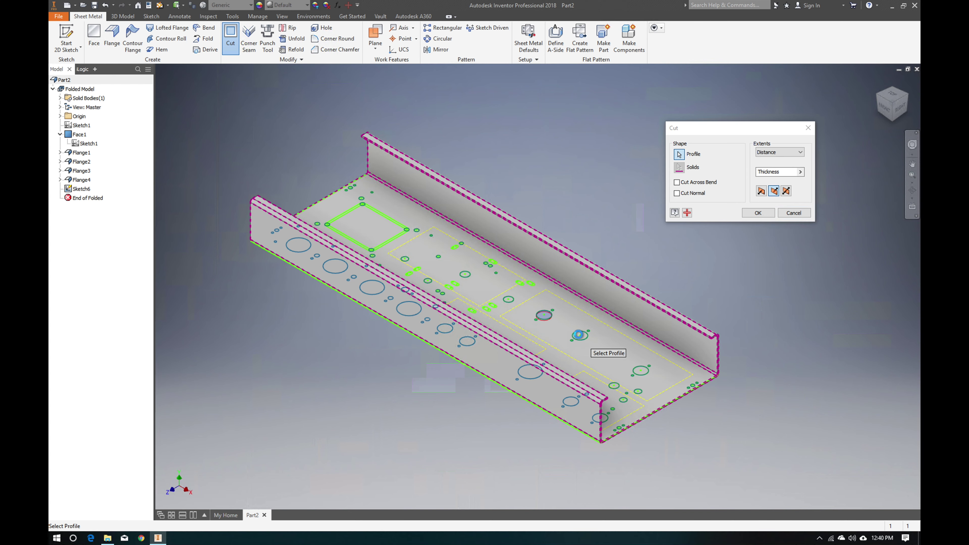
left_click(579, 335)
left_click(759, 212)
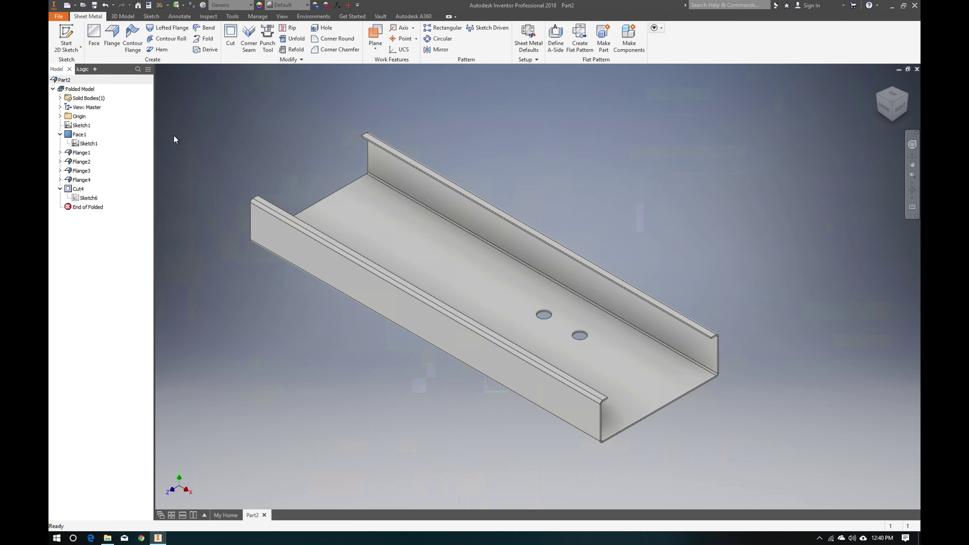
Edit the cut to add the small round holes around and at the corners of the square opening
left_click(78, 198)
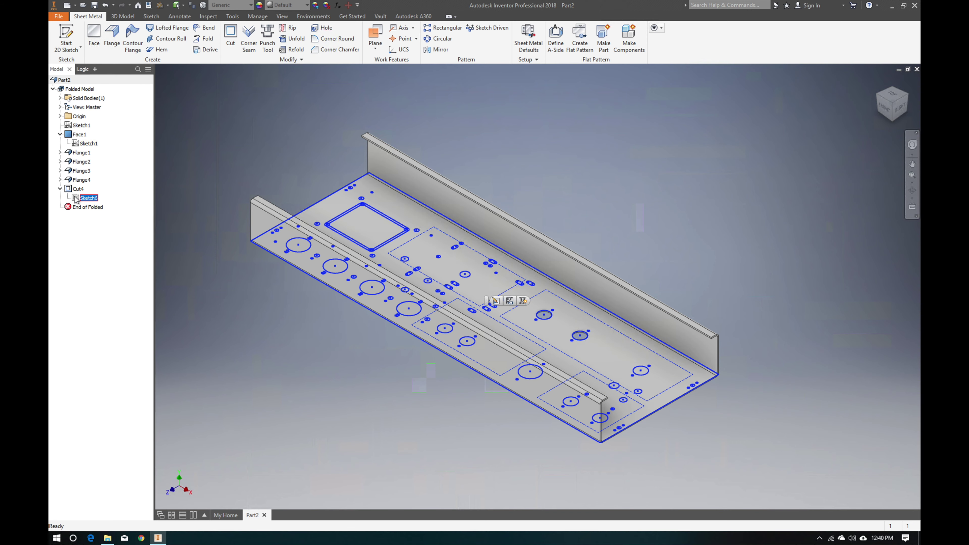
double_click(71, 189)
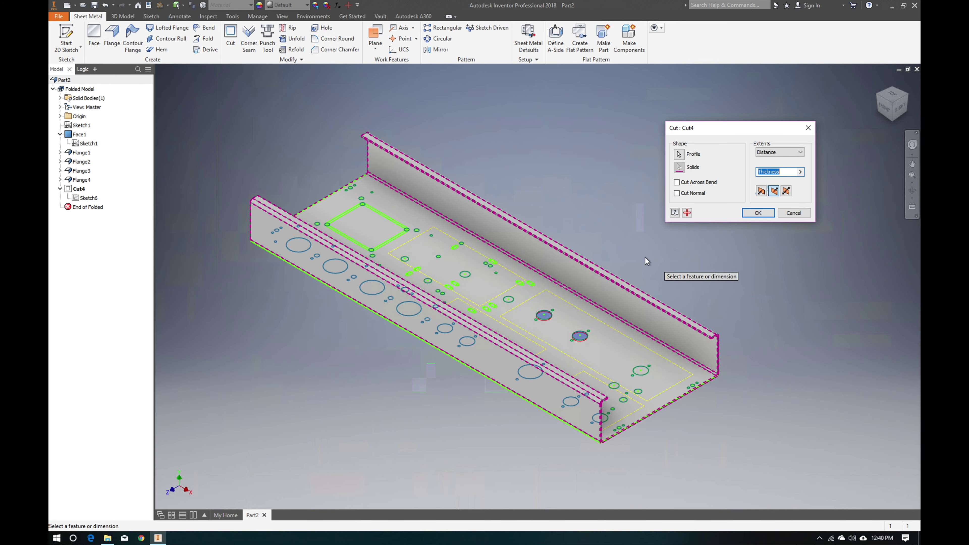
left_click(679, 154)
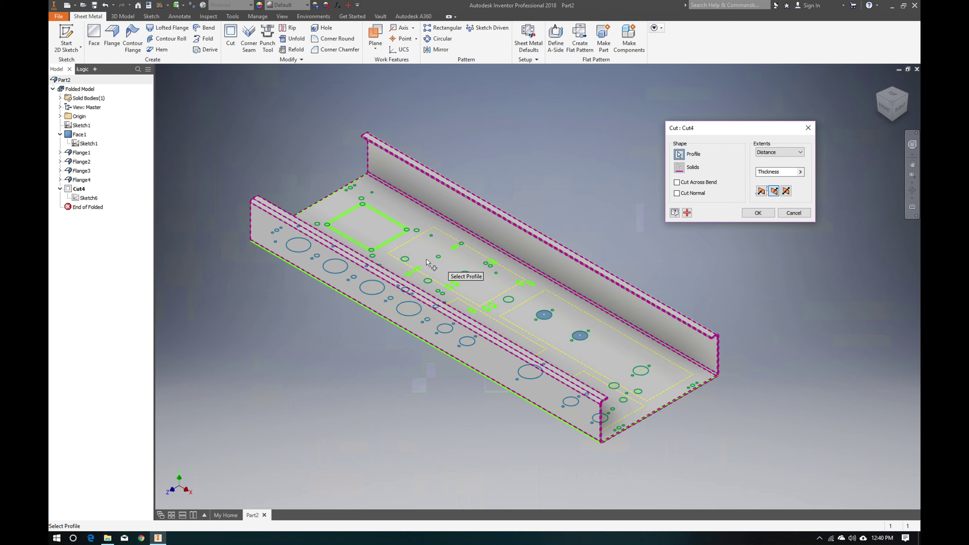
left_click(417, 232)
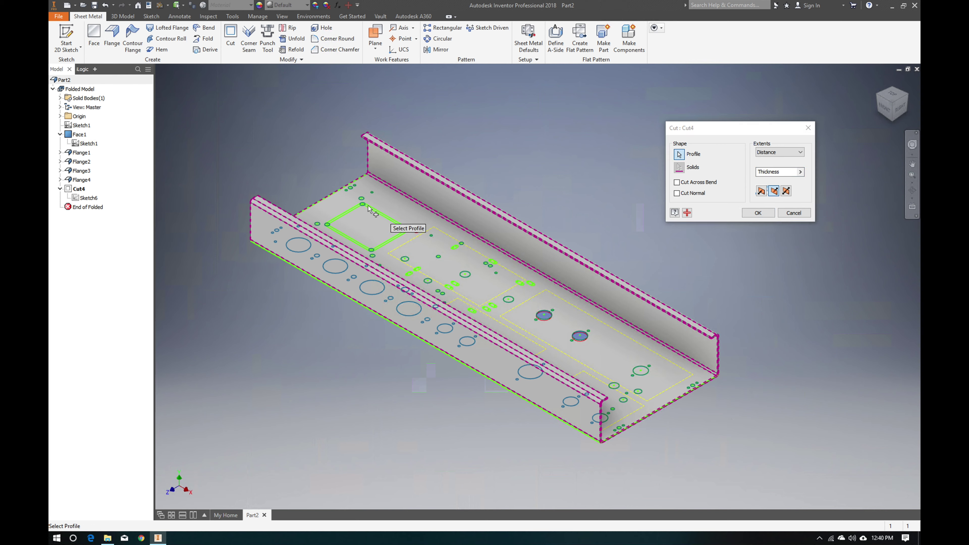
left_click(362, 199)
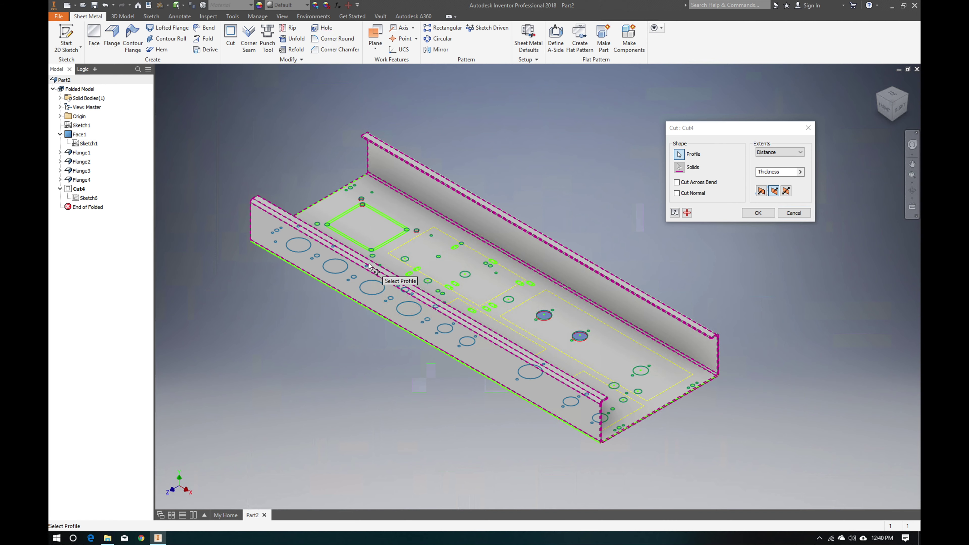
left_click(372, 251)
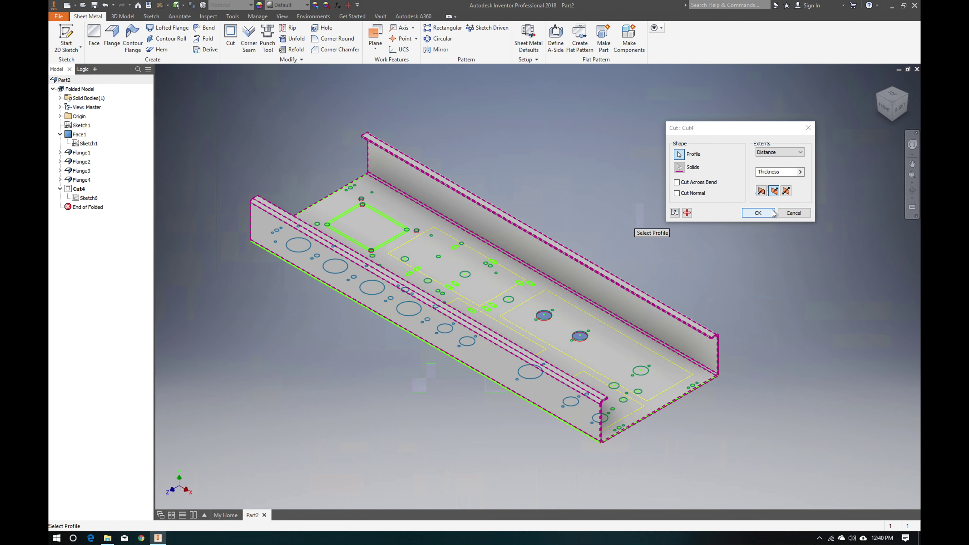
left_click(759, 213)
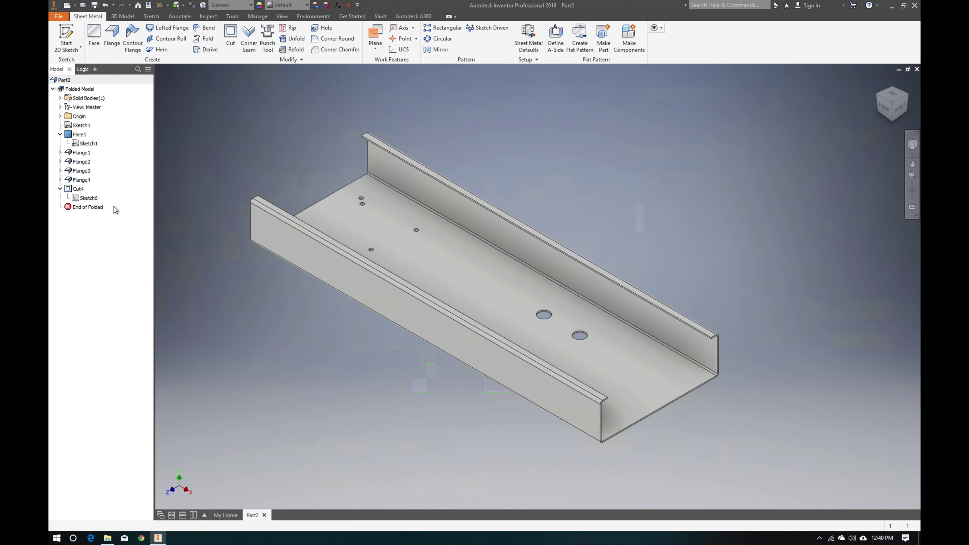
Add the third and fourth large circles of the row along the front edge to the existing cut
double_click(89, 198)
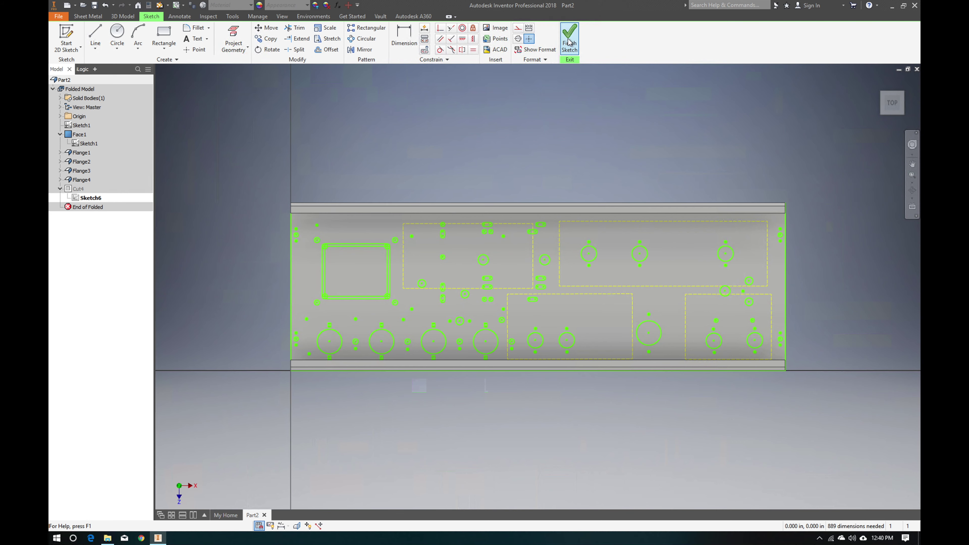
left_click(569, 39)
double_click(69, 189)
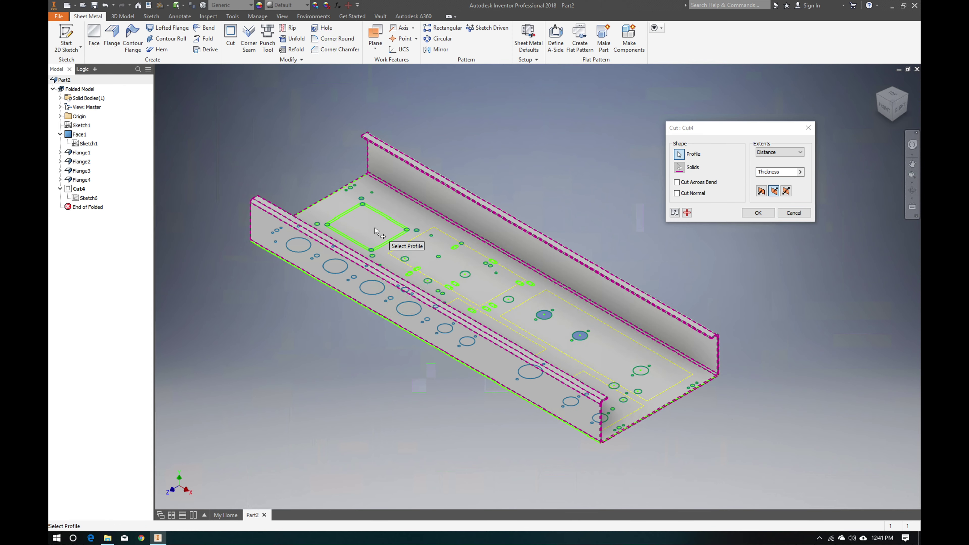
left_click(372, 288)
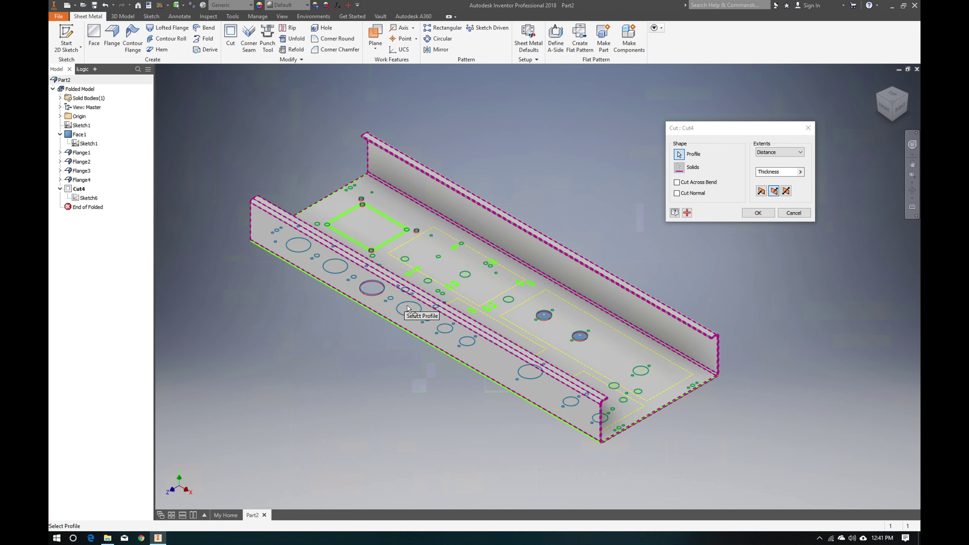
left_click(412, 310)
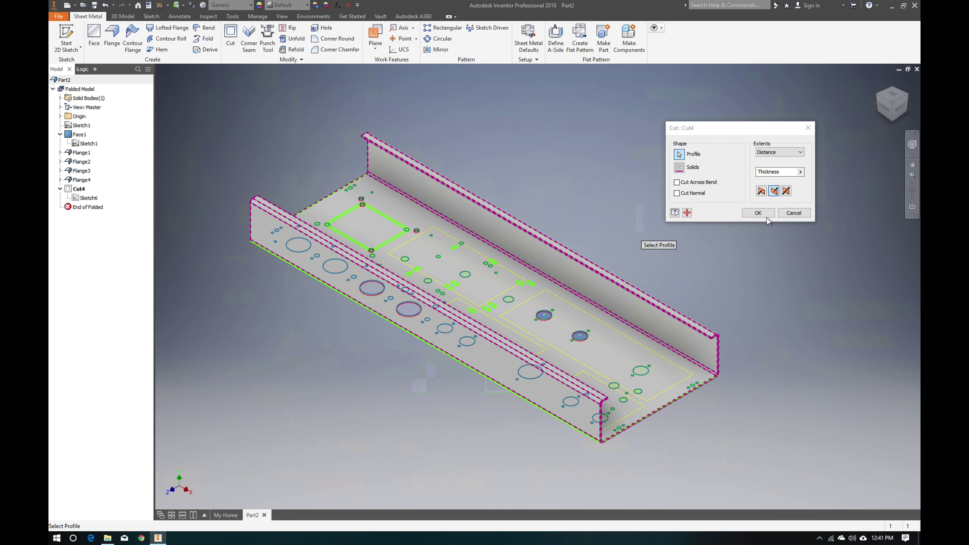
left_click(758, 213)
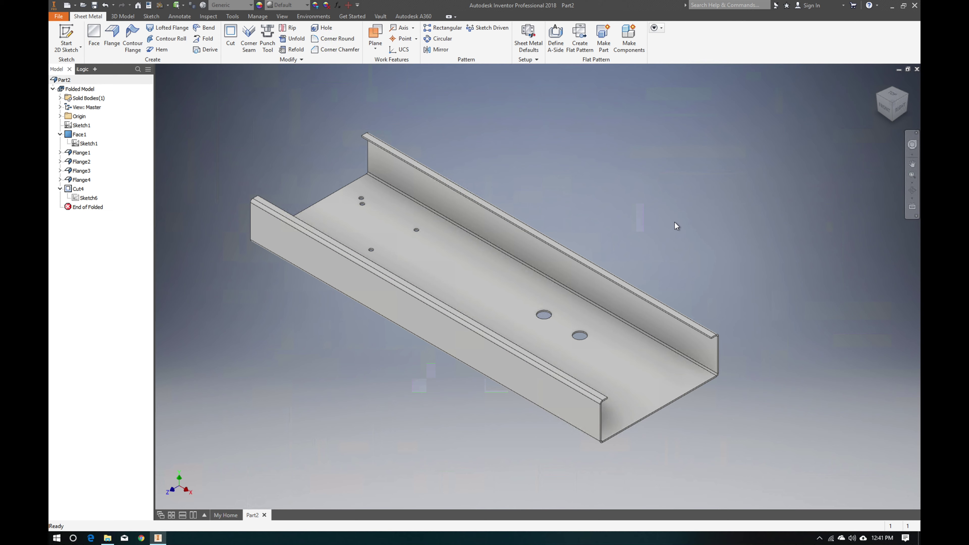
Run all Sketch Doctor diagnostic tests on the hole layout sketch and proceed to examine the first listed problem
double_click(78, 199)
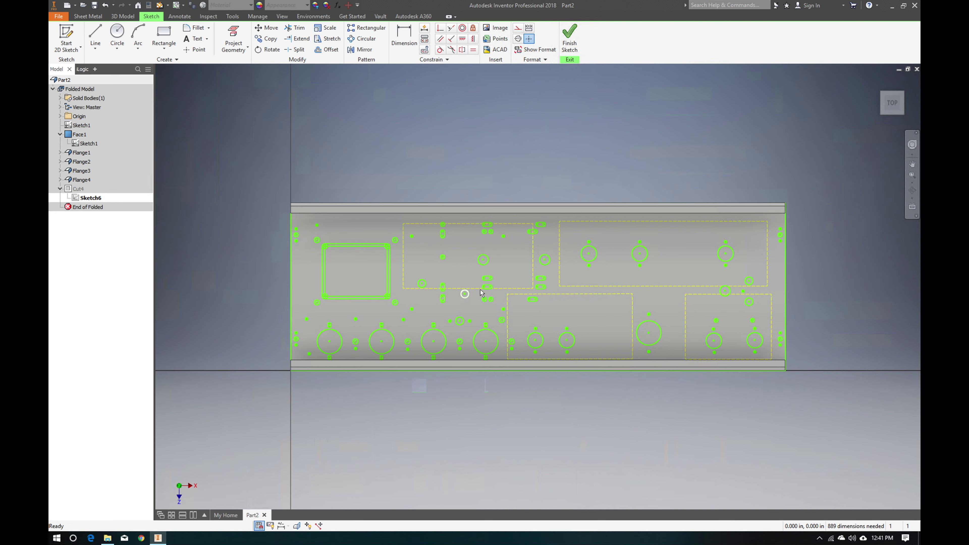
right_click(518, 263)
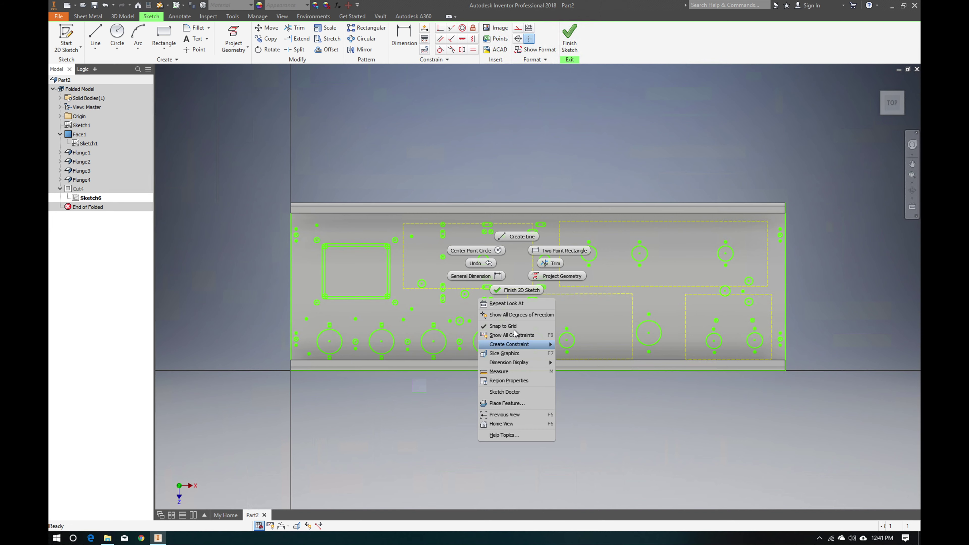
left_click(512, 392)
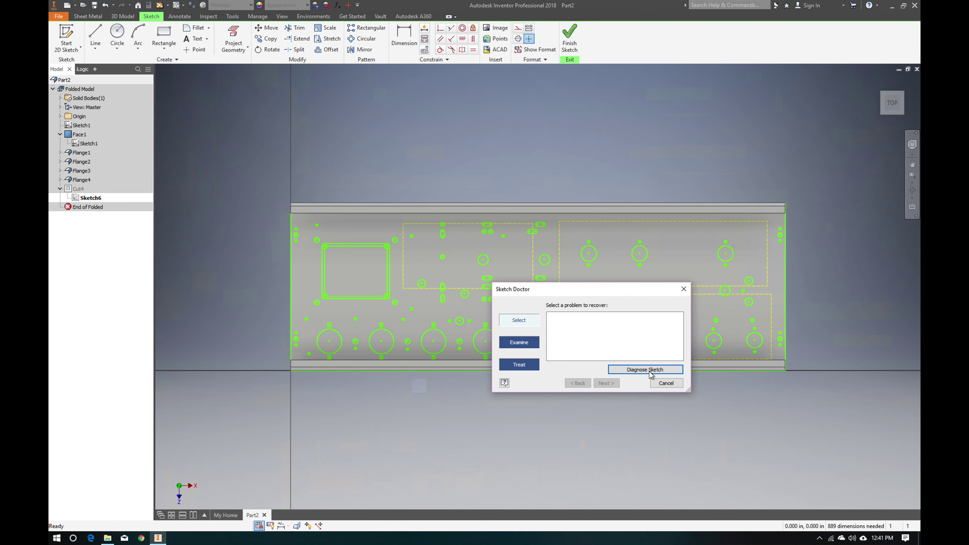
left_click(639, 370)
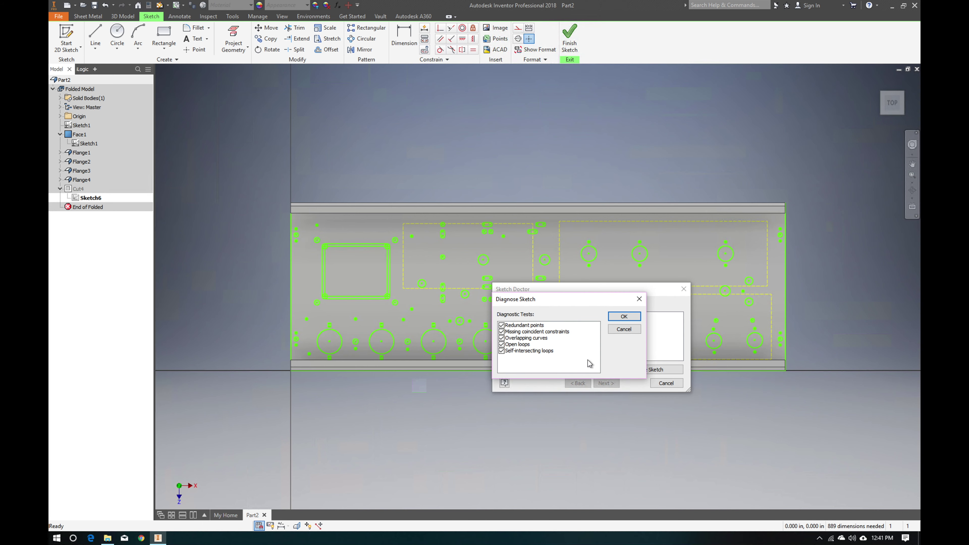
left_click(623, 317)
left_click(606, 384)
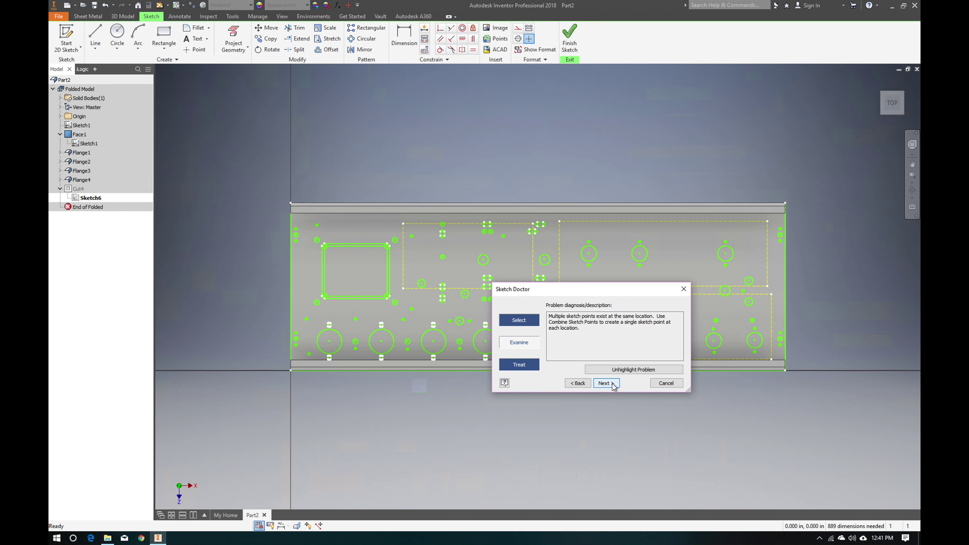
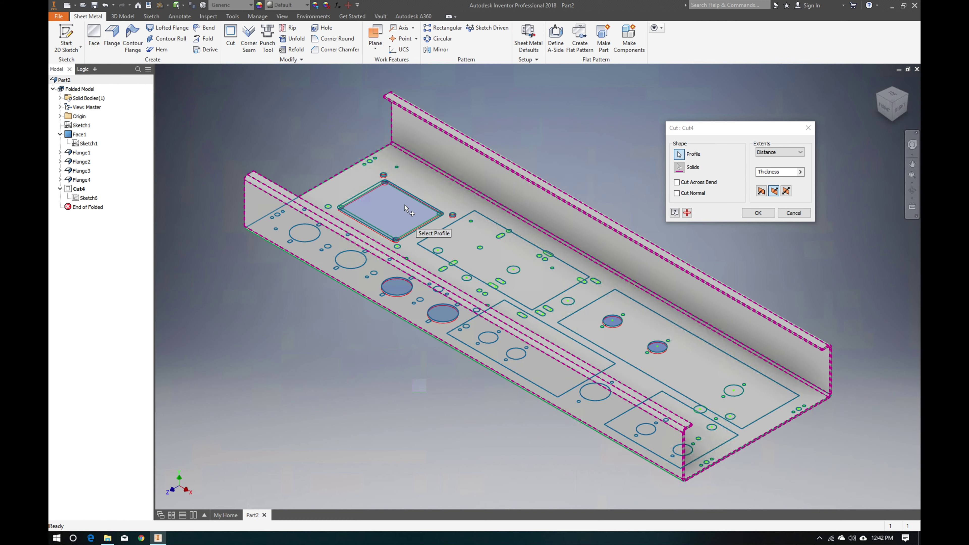
Add the remaining corner regions of the square opening to the cut from a top view and complete the square cutout
left_click(887, 91)
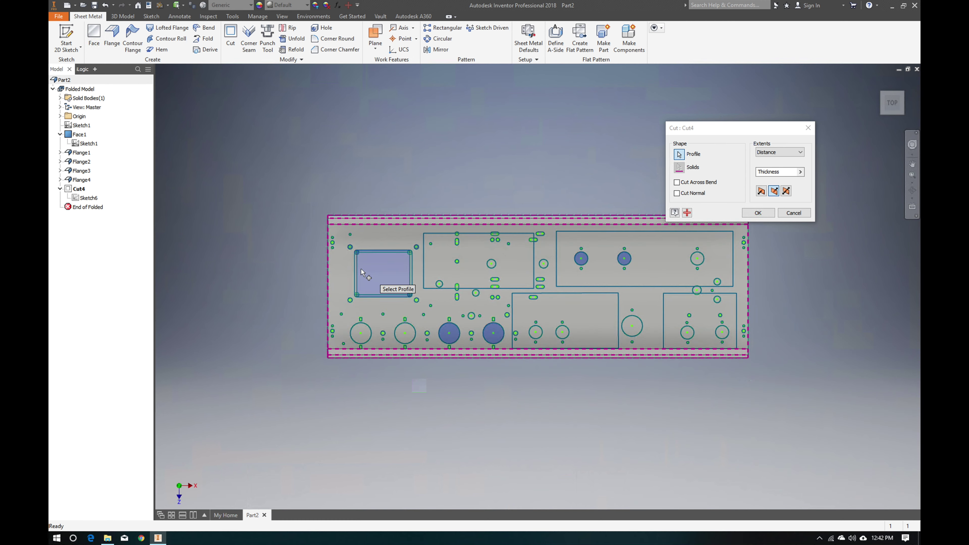
scroll(362, 272, "up", 6)
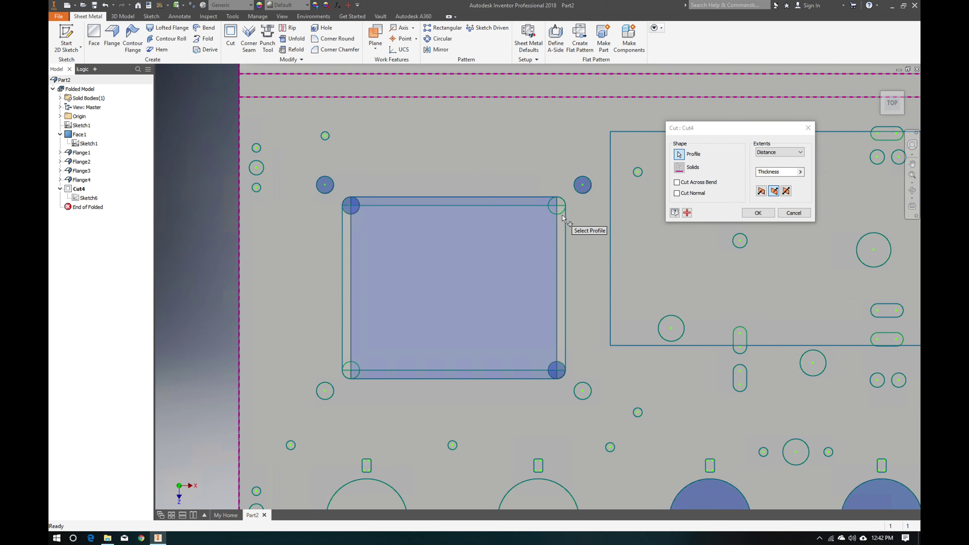
left_click(561, 221)
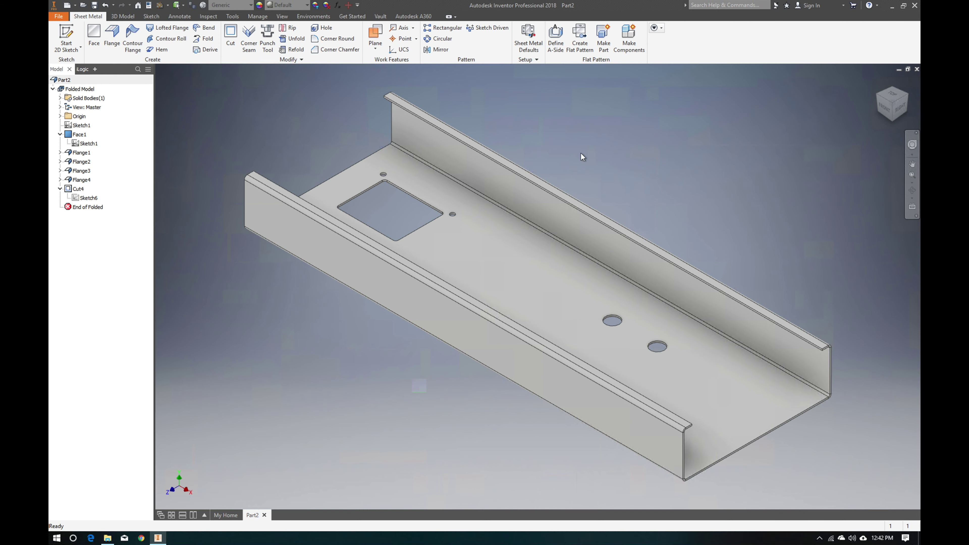
Start a 2D sketch on the outer surface of the back side flange
left_click(907, 98)
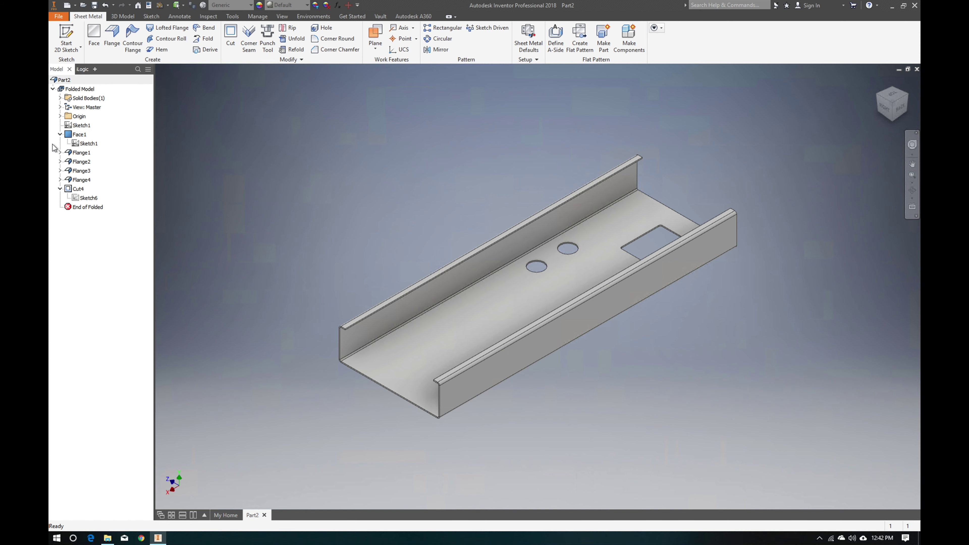
left_click(66, 38)
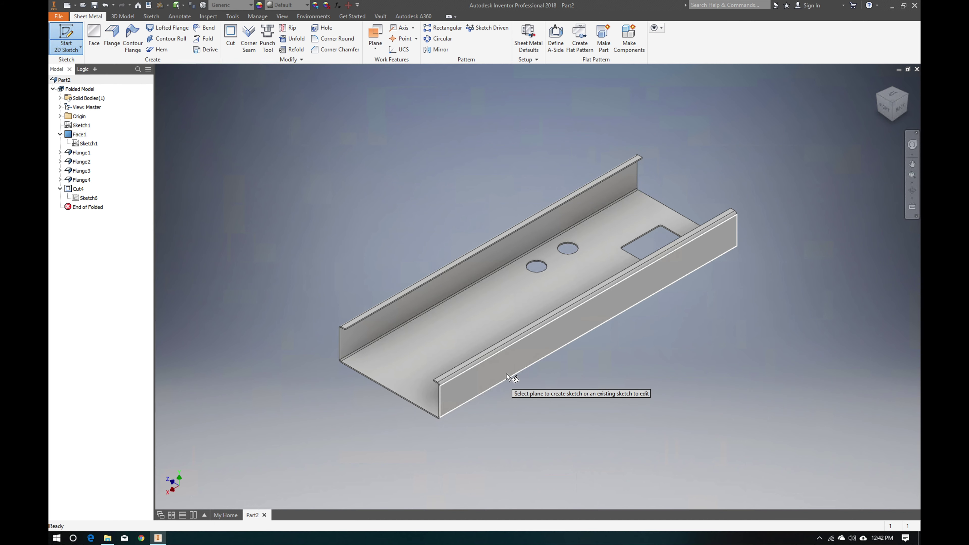
left_click(517, 362)
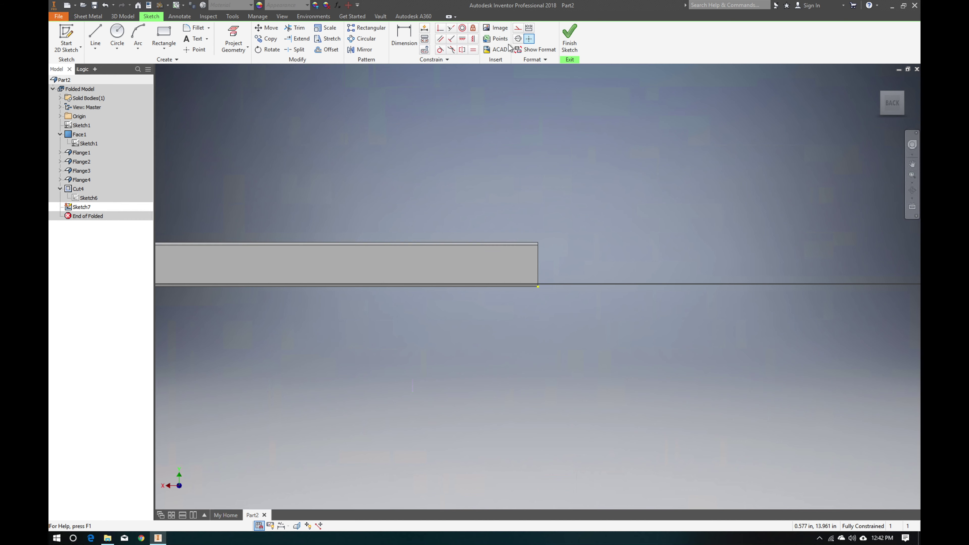
Import all objects of the AutoCAD hole layout into the back flange sketch using the detected inch units
left_click(497, 51)
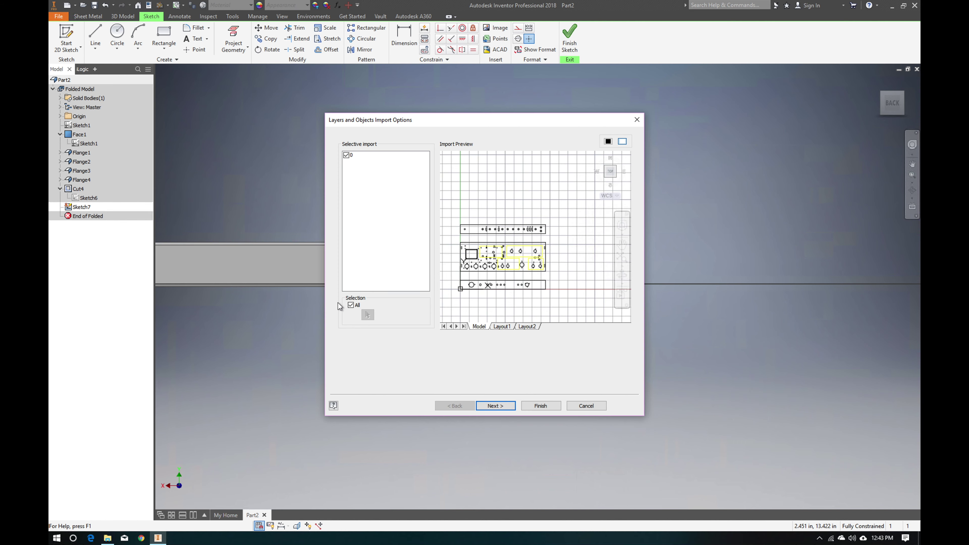
left_click(497, 407)
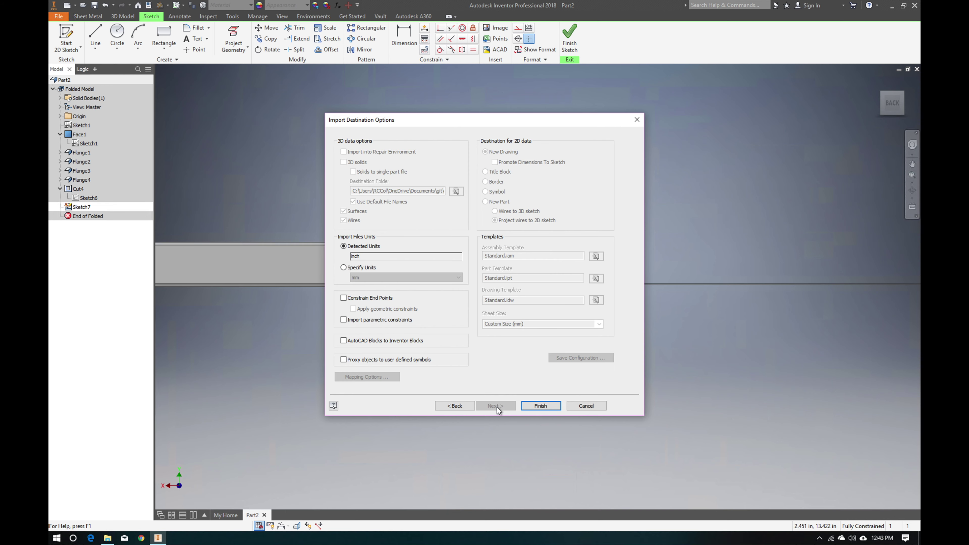
left_click(543, 406)
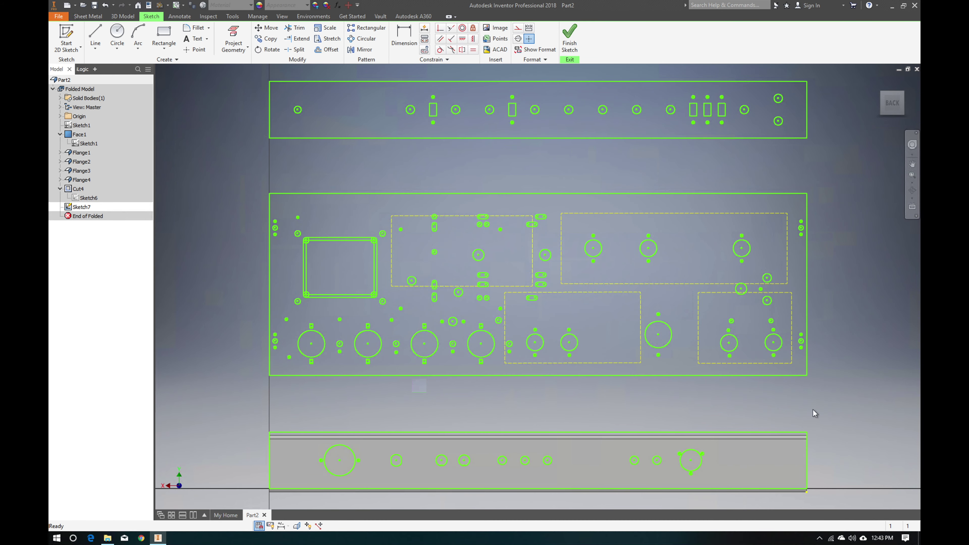
Delete the imported base plate layout and the strip overlapping the flange, keeping only the uppermost strip
mouse_move(901, 116)
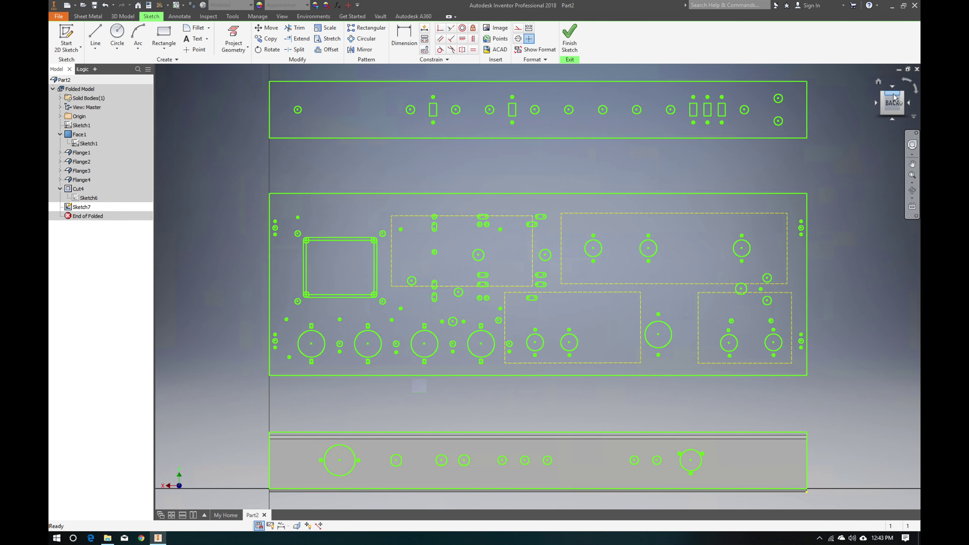
mouse_move(895, 98)
left_mouse_down()
mouse_move(891, 134)
mouse_move(889, 94)
left_mouse_up()
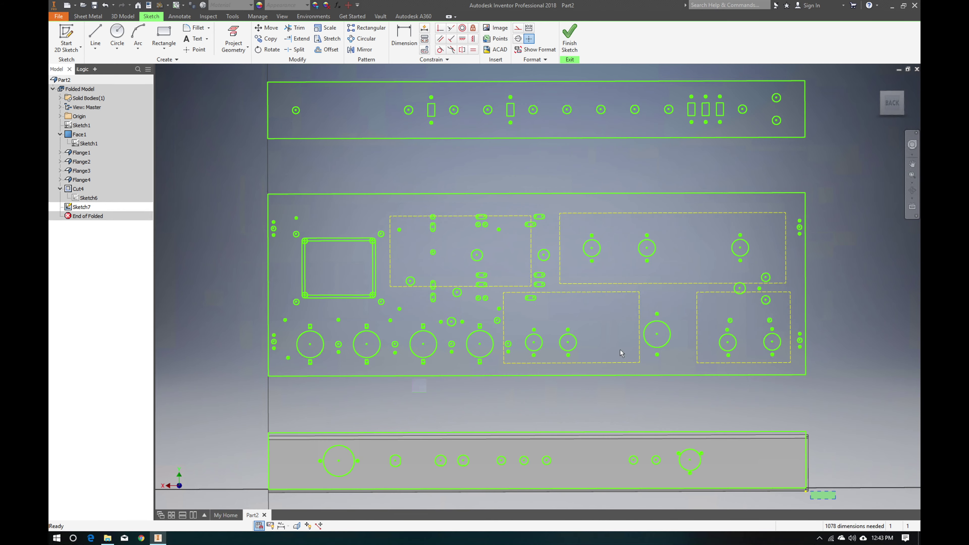
left_click_drag(621, 353, 228, 146)
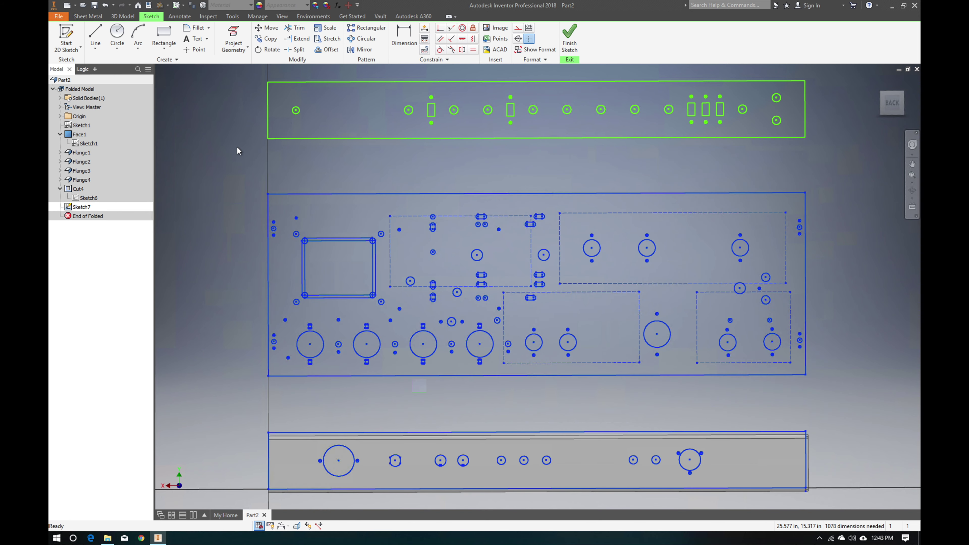
key("Delete")
Move the remaining hole strip from its upper-left corner onto the matching corner of the back flange and finish the sketch
mouse_move(832, 184)
left_mouse_down()
mouse_move(207, 64)
mouse_move(224, 80)
left_mouse_up()
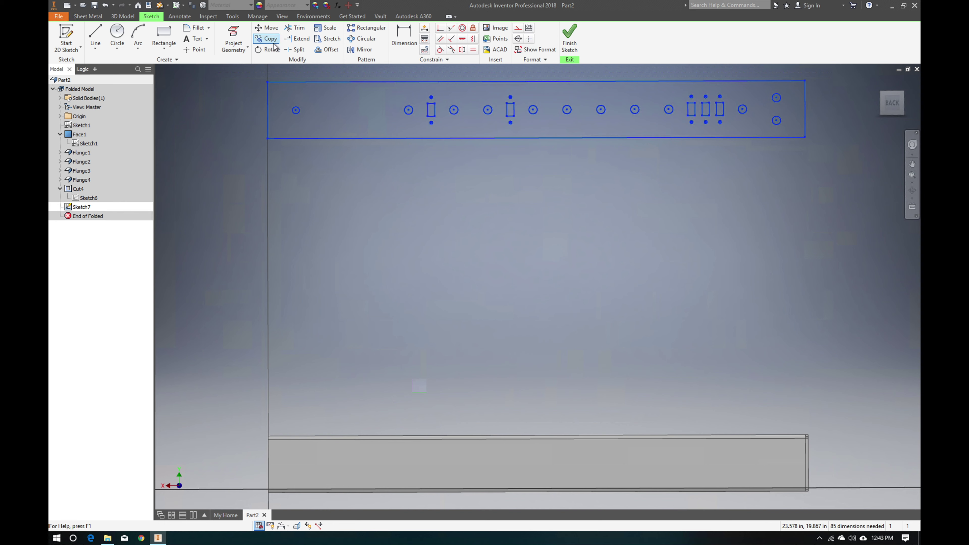
left_click(267, 27)
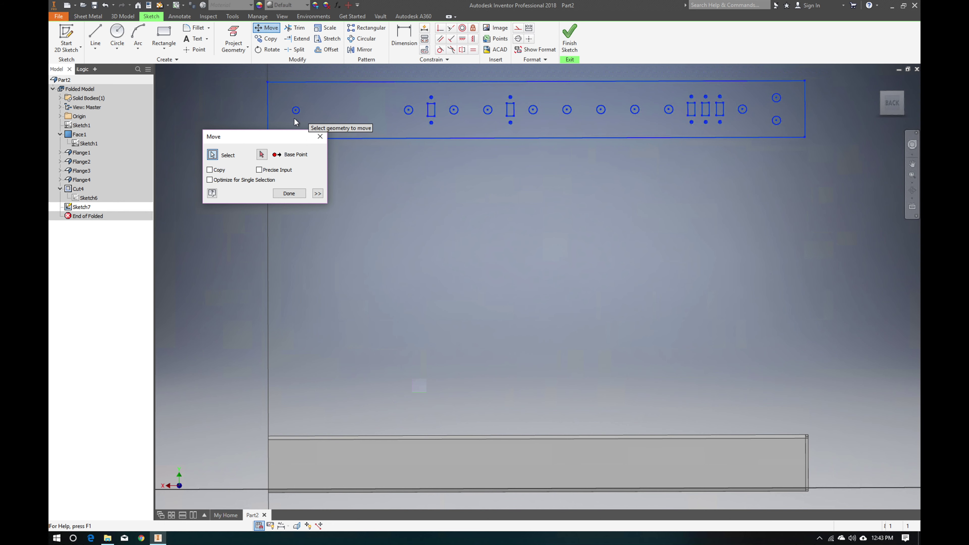
left_click(268, 81)
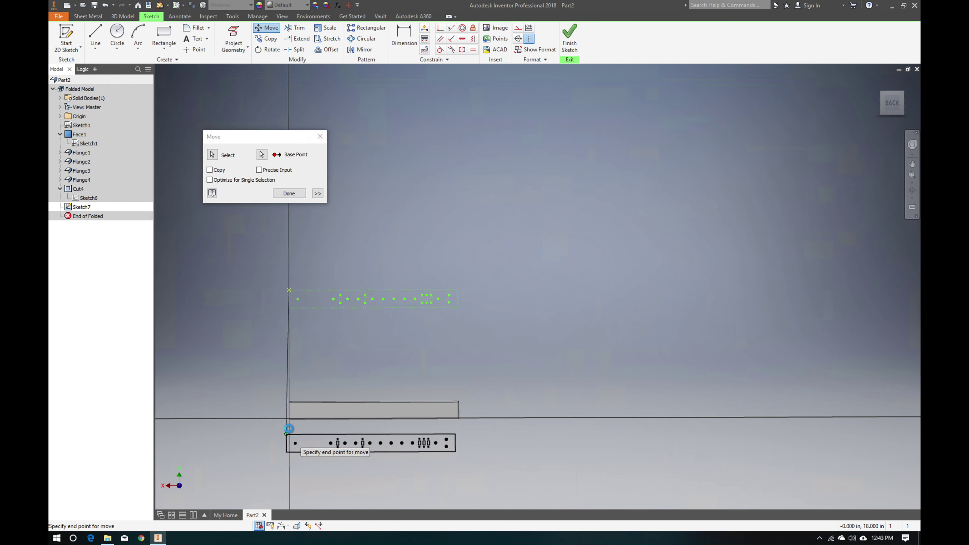
scroll(290, 332, "up", 5)
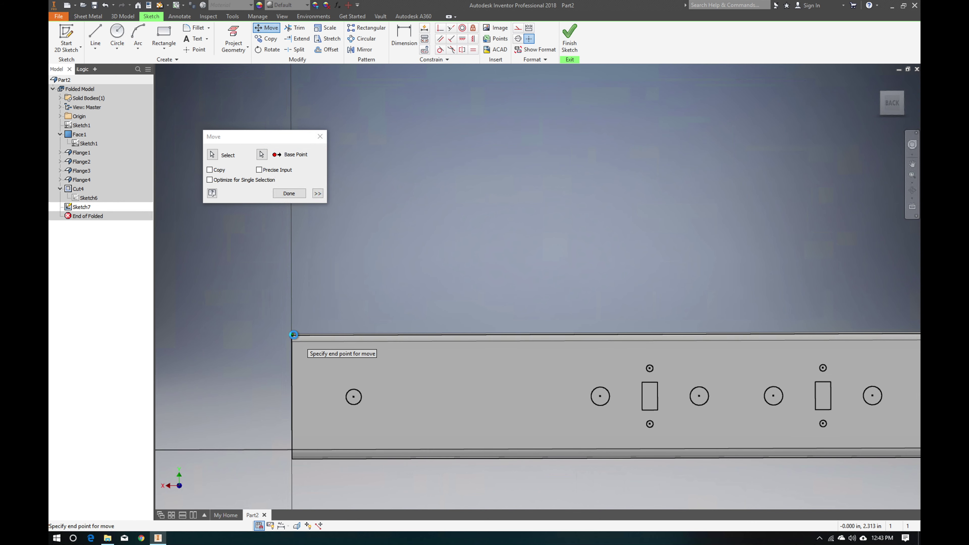
scroll(294, 335, "up", 4)
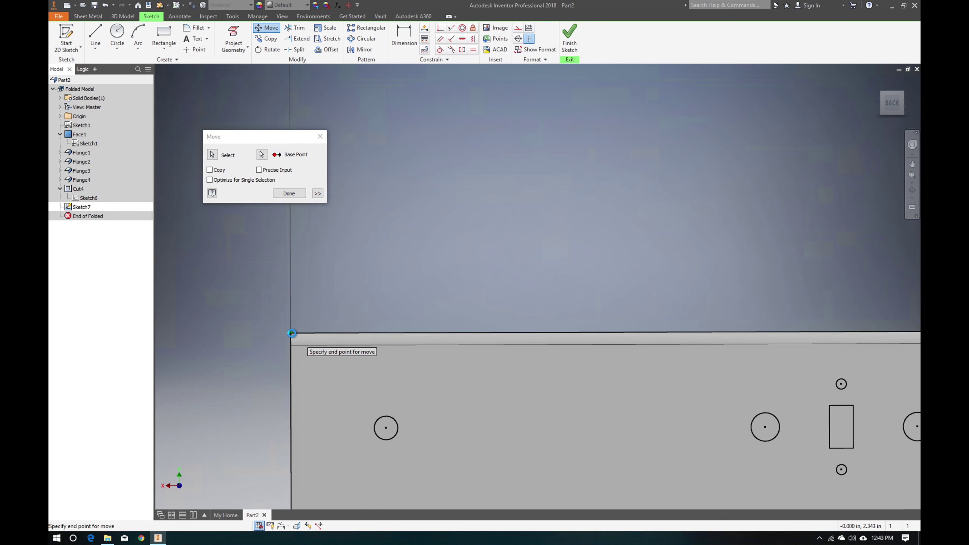
left_click(291, 333)
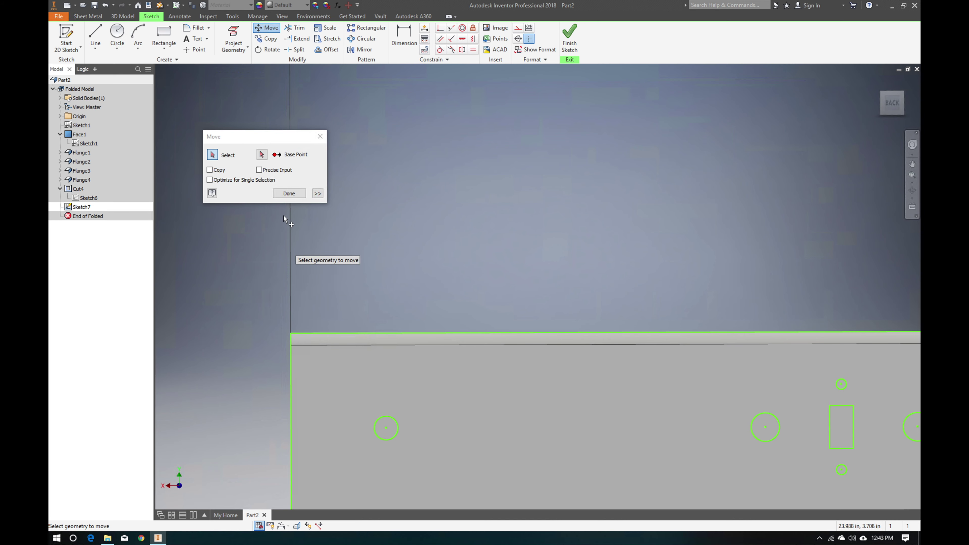
left_click(289, 193)
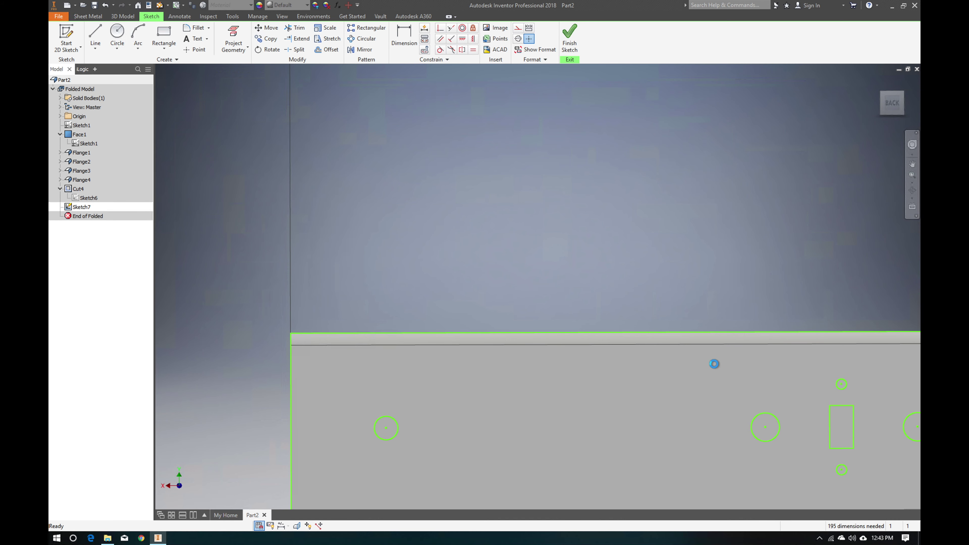
scroll(714, 364, "down", 5)
scroll(804, 400, "up", 4)
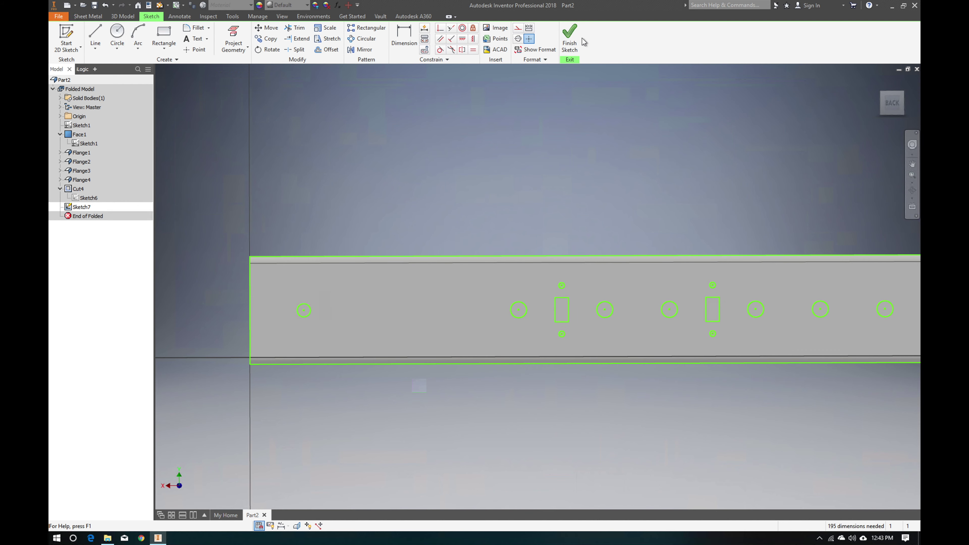
left_click(569, 38)
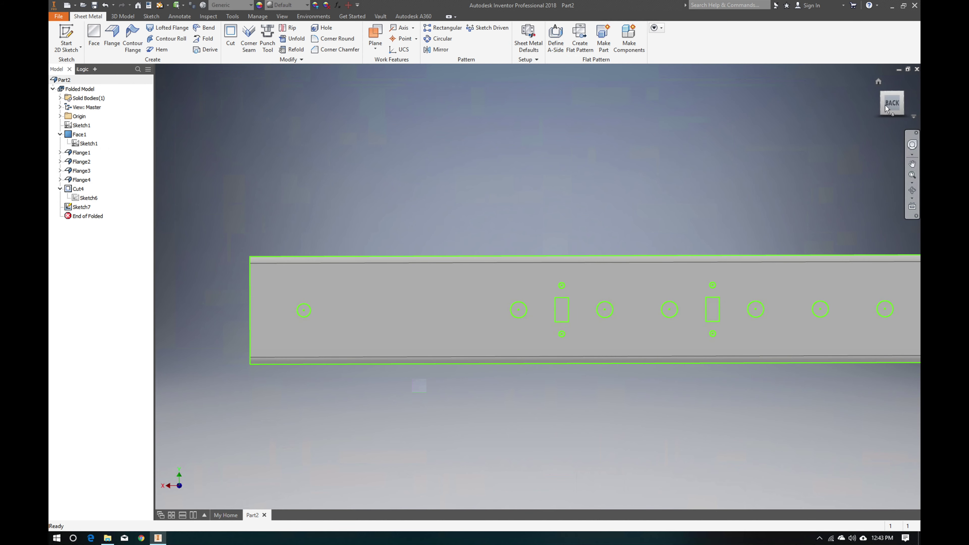
Cut four adjacent circles along the middle of the back flange and the lower circle at its far end, with distance Thickness
left_click(878, 82)
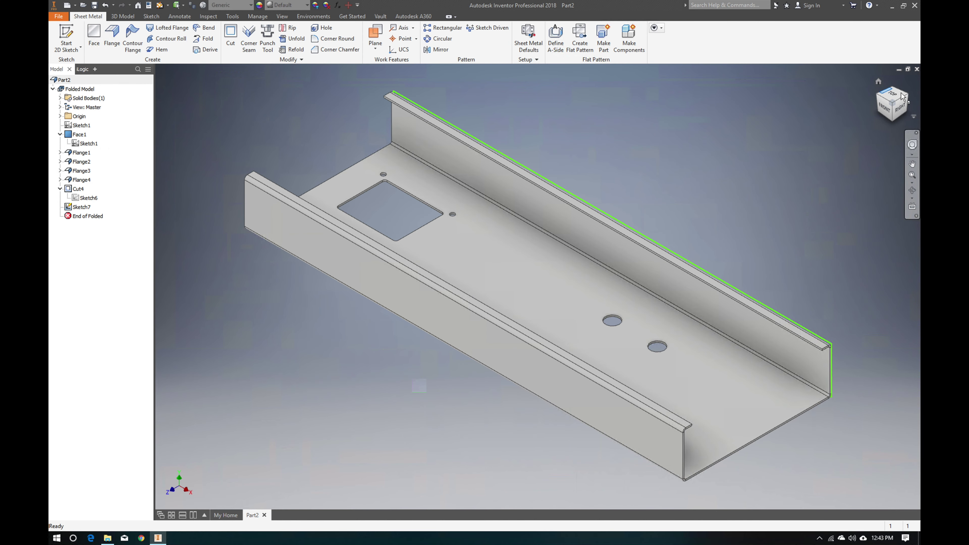
left_click(908, 95)
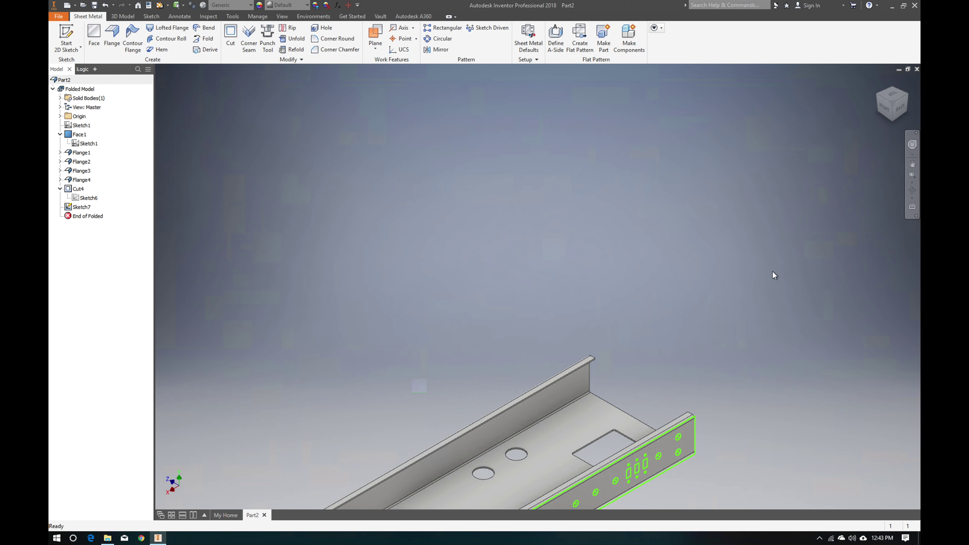
scroll(733, 421, "down", 5)
scroll(721, 417, "up", 3)
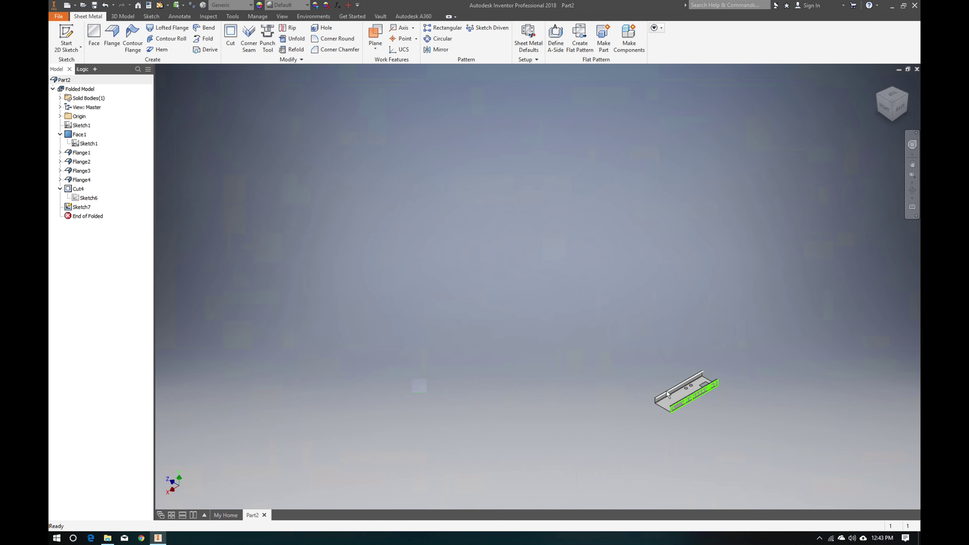
scroll(683, 397, "up", 5)
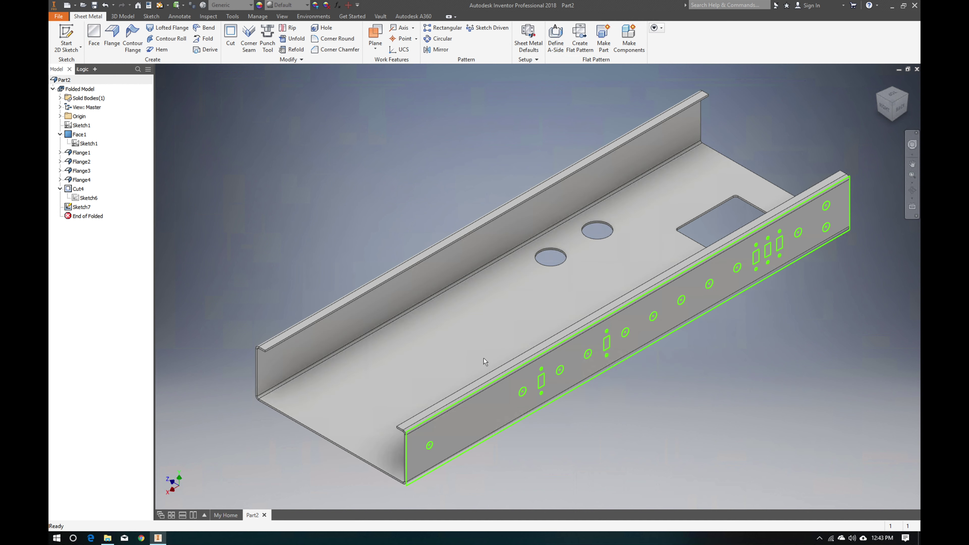
left_click(232, 41)
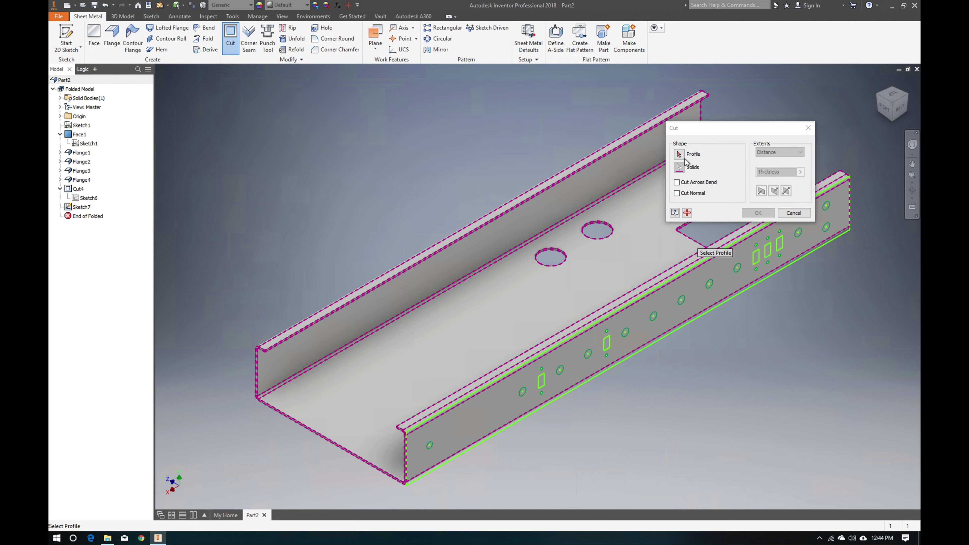
left_click(625, 334)
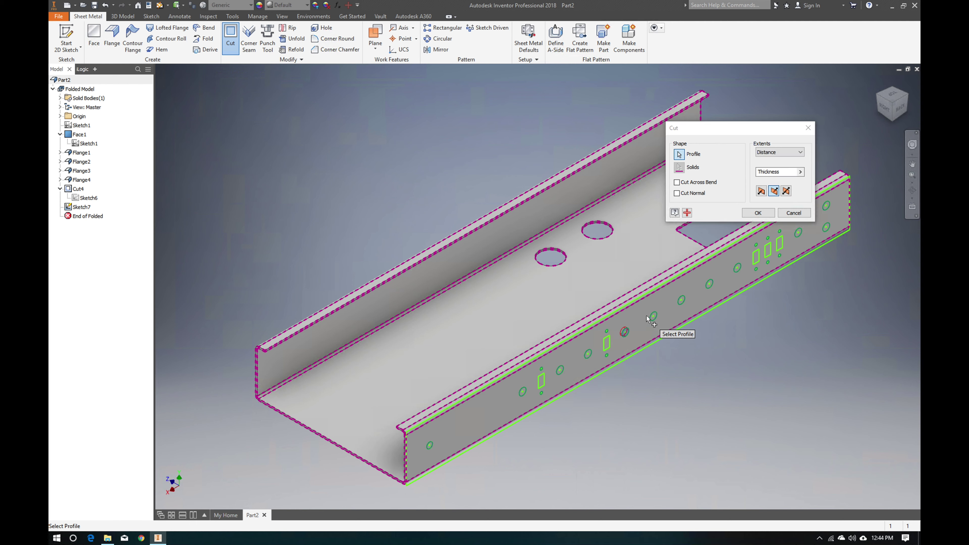
left_click(655, 315)
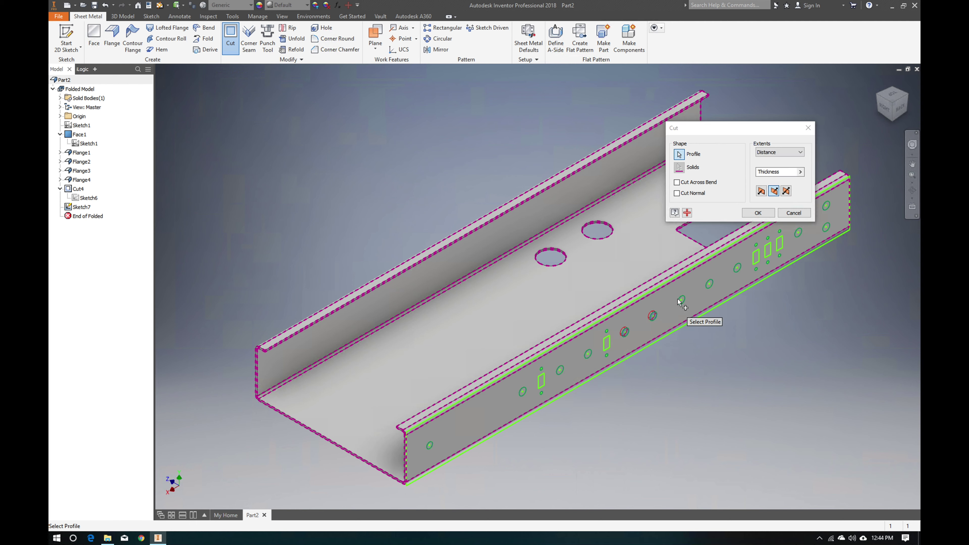
left_click(710, 285)
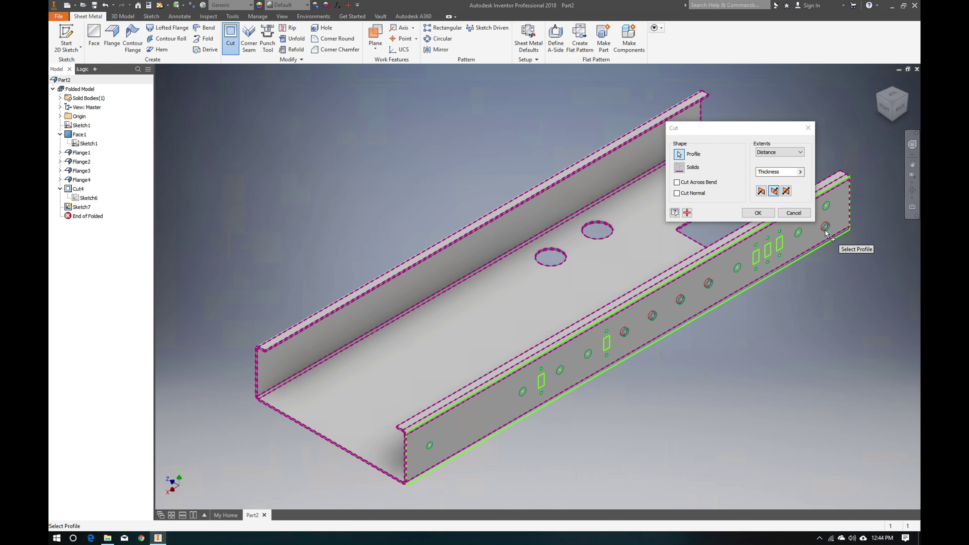
left_click(759, 213)
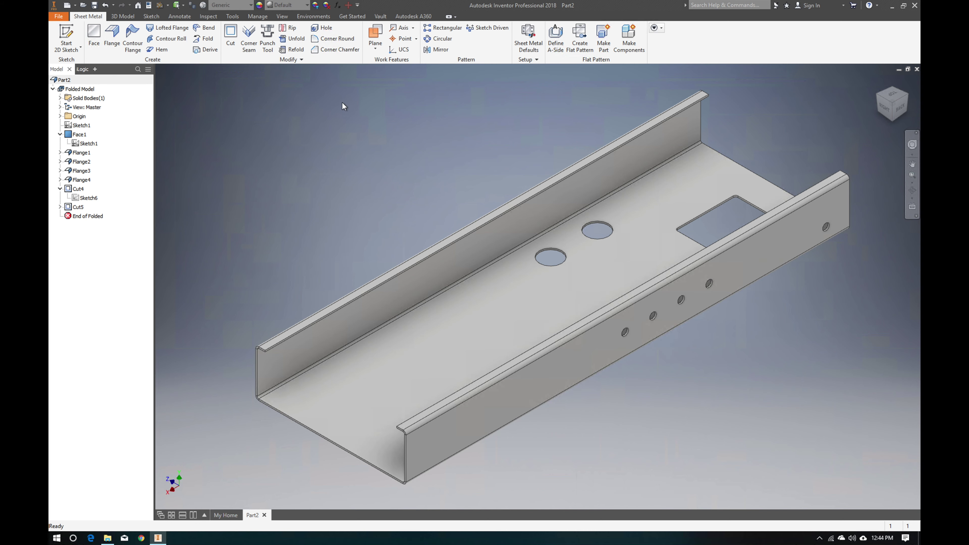
Edit the back flange hole sketch and diagnose it with Sketch Doctor
double_click(77, 217)
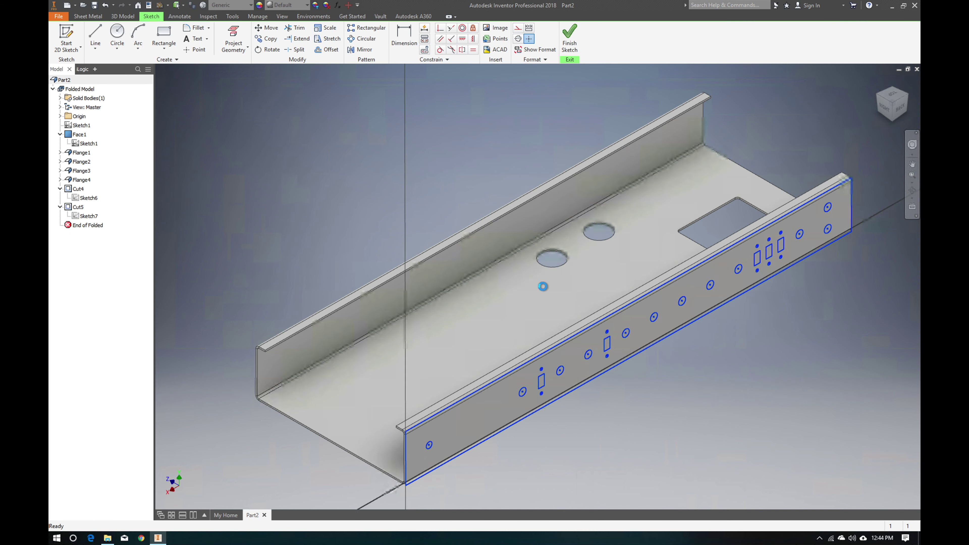
scroll(510, 282, "up", 8)
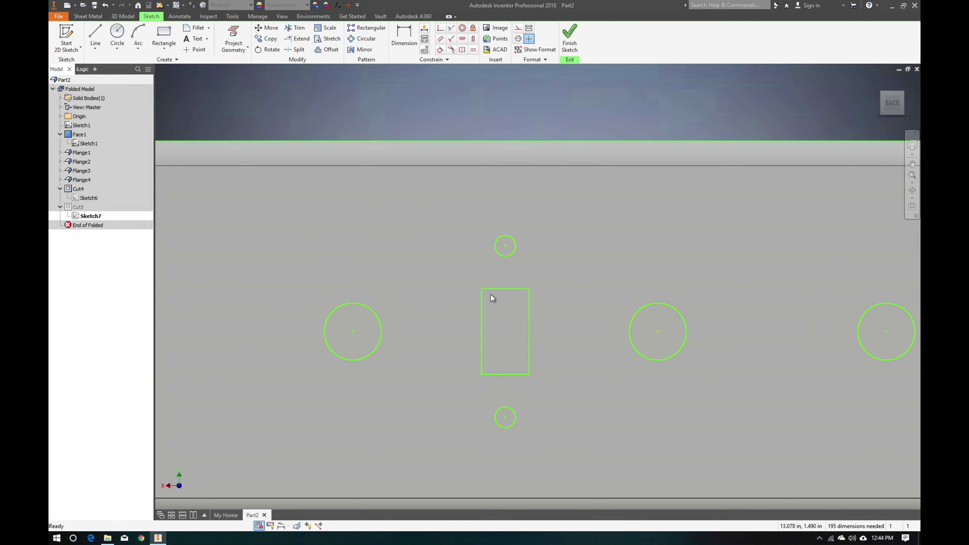
right_click(613, 277)
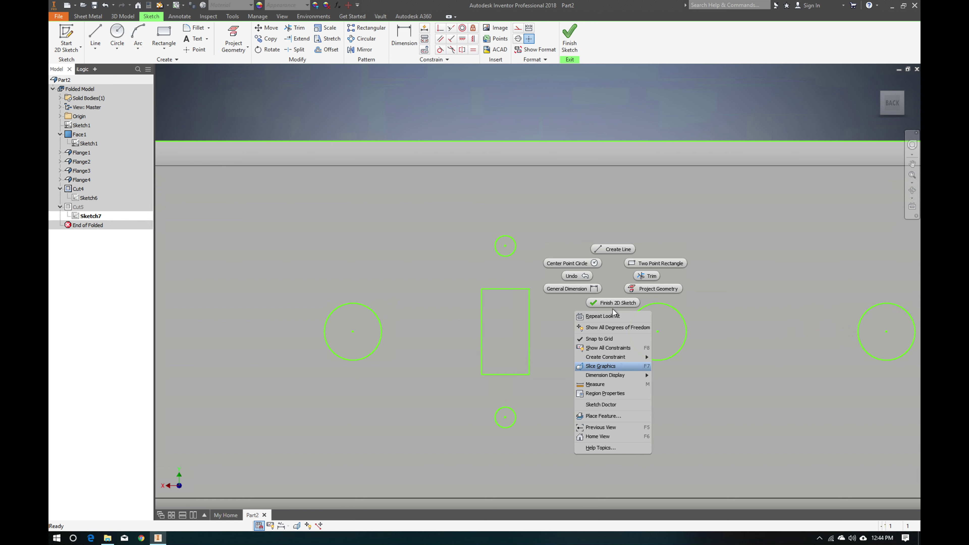
left_click(604, 404)
left_click(630, 371)
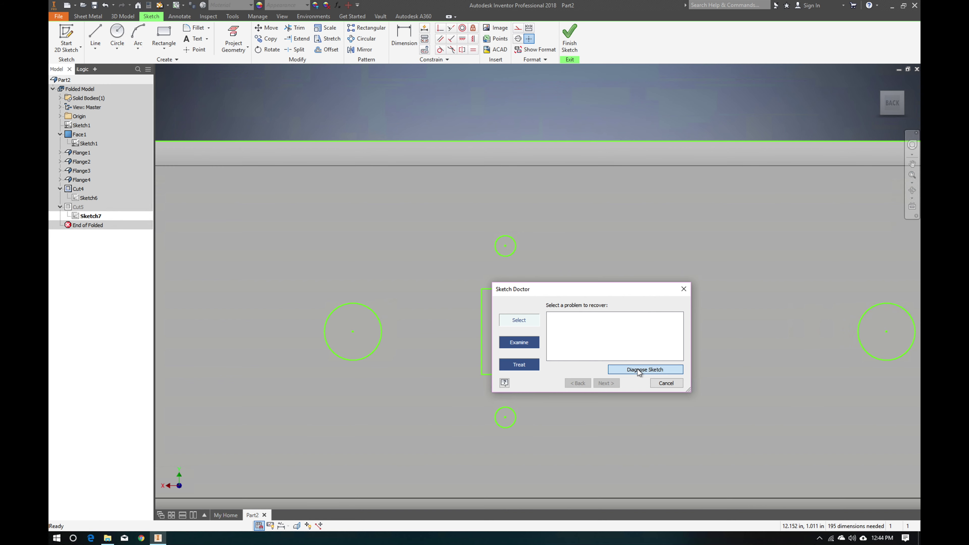
left_click(624, 317)
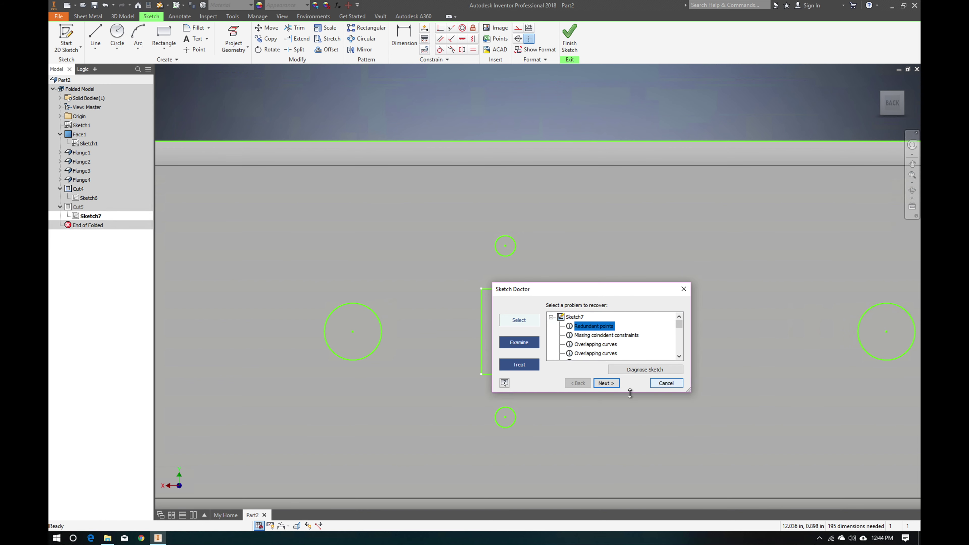
Treat the redundant points problem by combining the highlighted sketch points into a single point, and finish the sketch
left_click(607, 383)
left_click(668, 383)
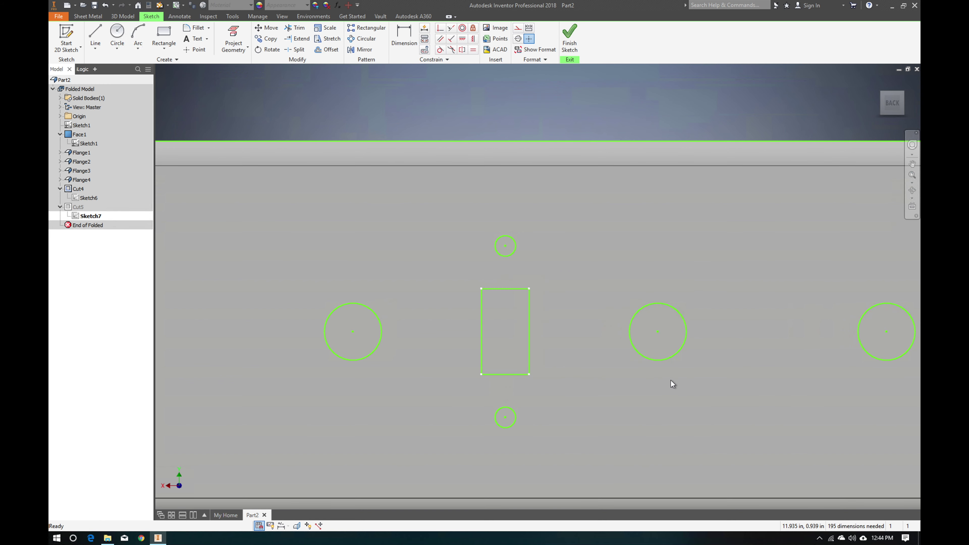
left_click(517, 289)
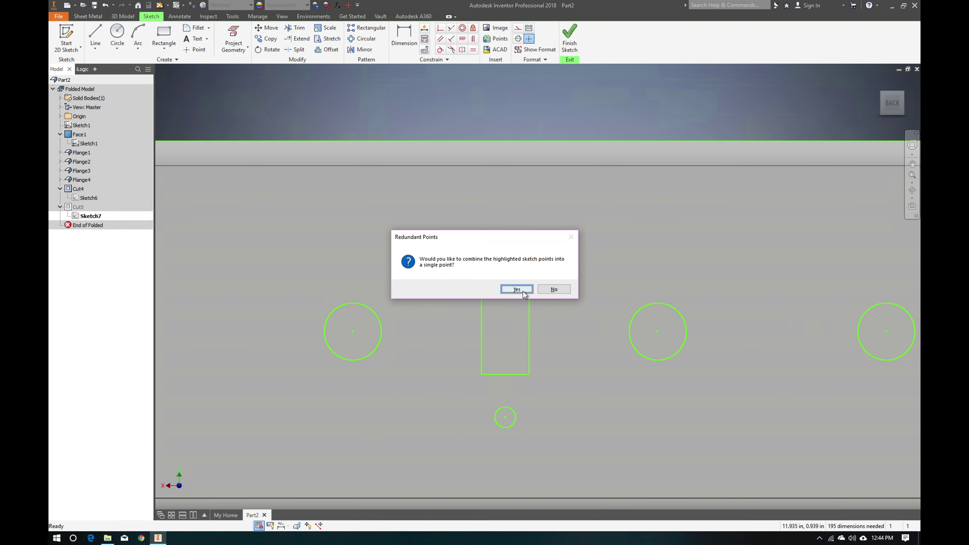
key("Page_Up")
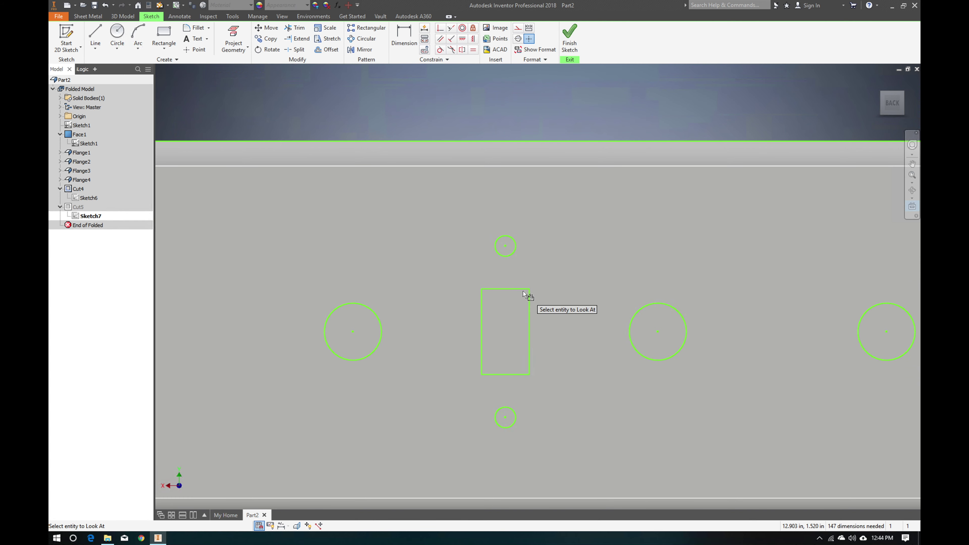
left_click(570, 37)
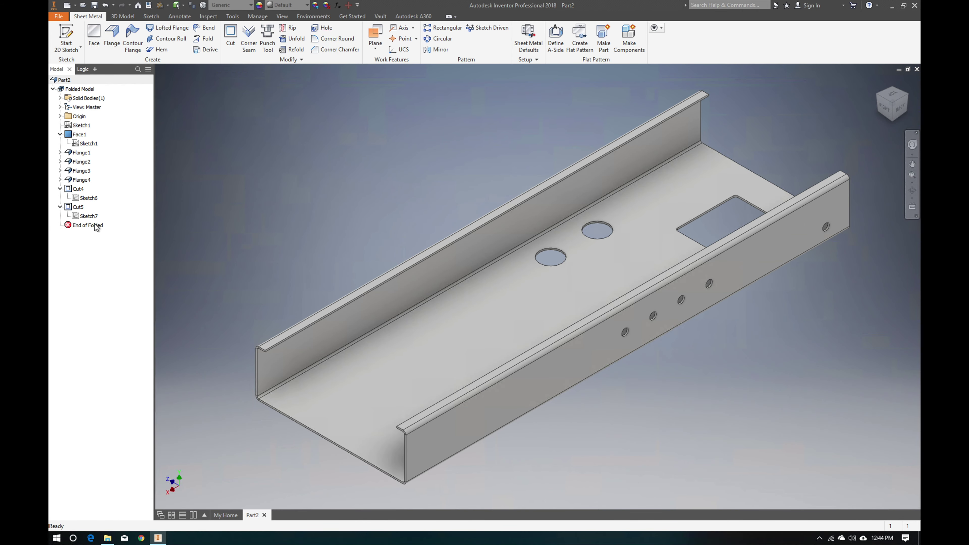
Edit the back flange cut to add two rectangular slots, three of their small screw circles and the two larger circles between them
double_click(79, 207)
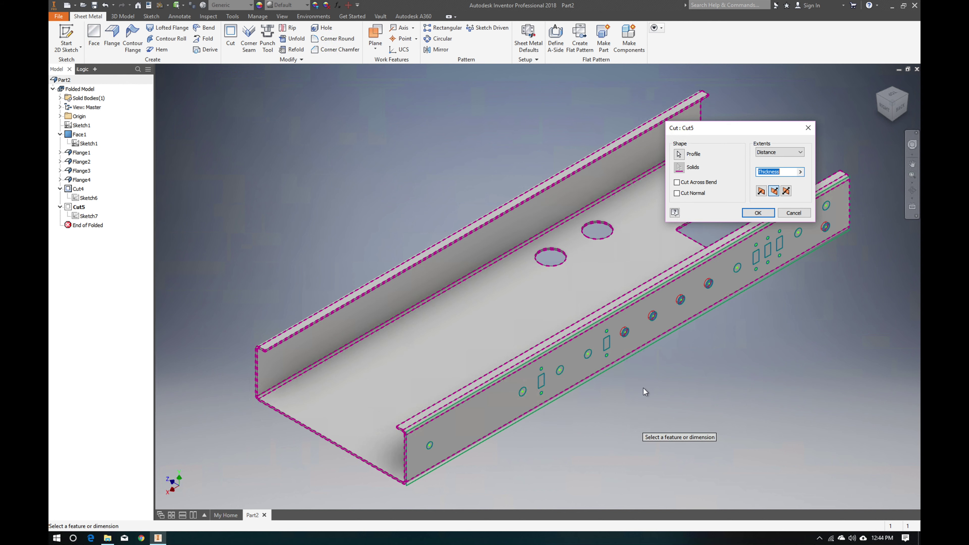
left_click(680, 154)
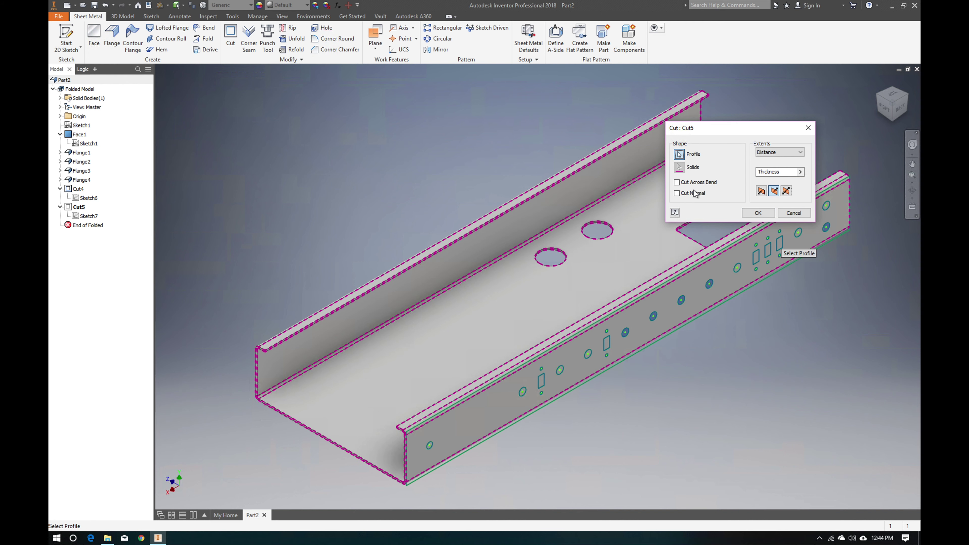
scroll(609, 347, "up", 2)
scroll(608, 347, "up", 3)
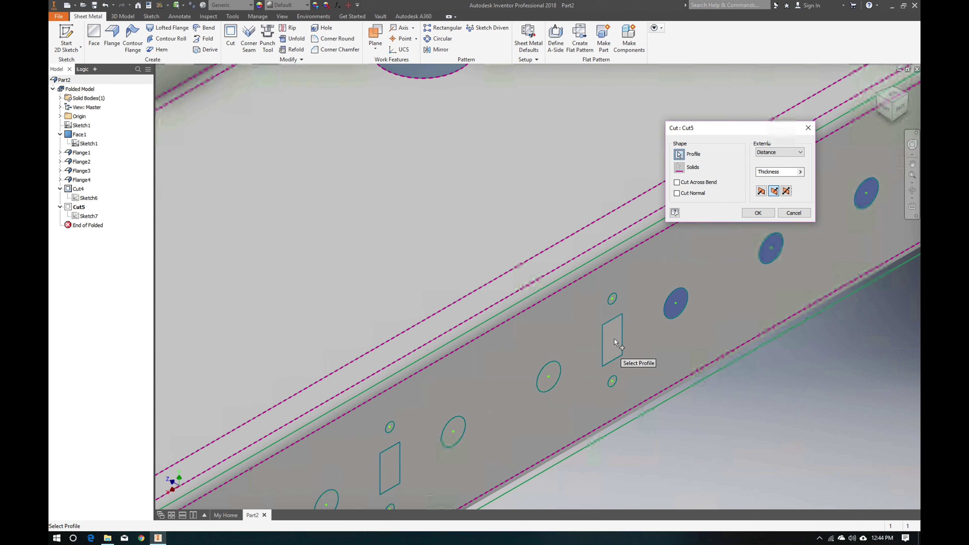
left_click(614, 342)
left_click(612, 298)
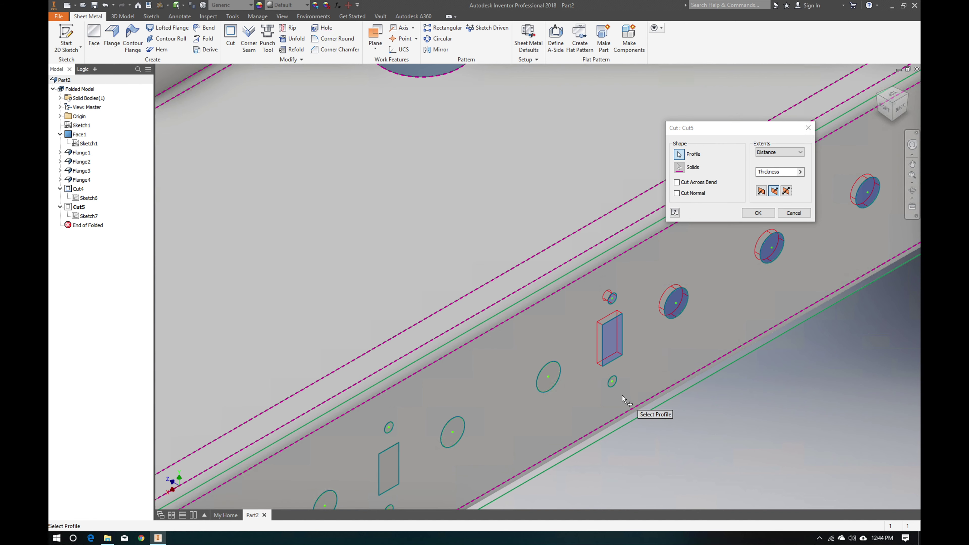
left_click(612, 381)
left_click(548, 377)
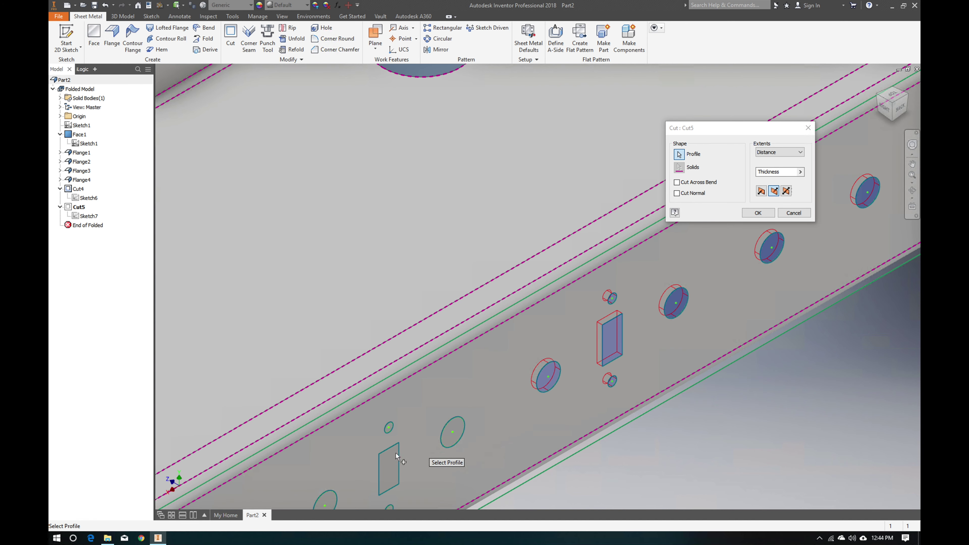
left_click(387, 467)
left_click(390, 427)
left_click(452, 432)
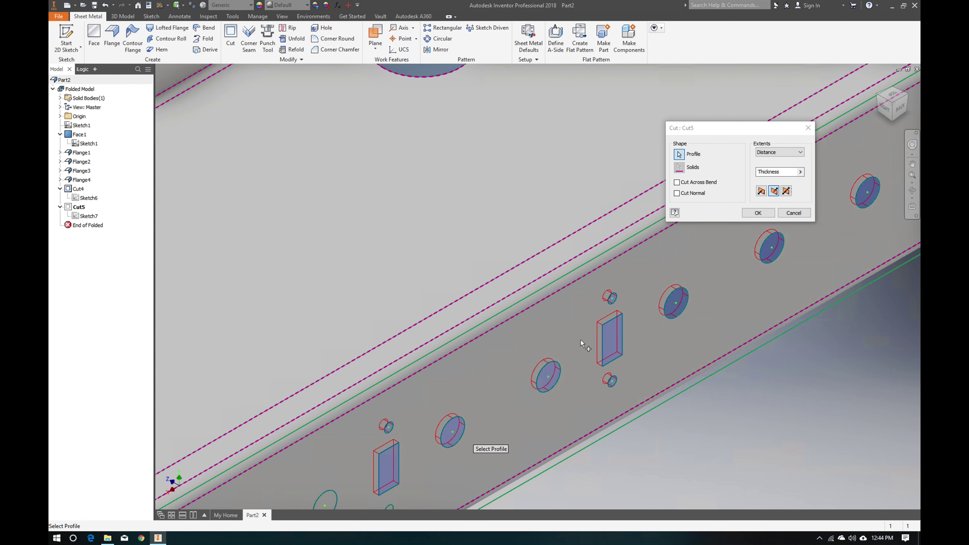
left_click(758, 213)
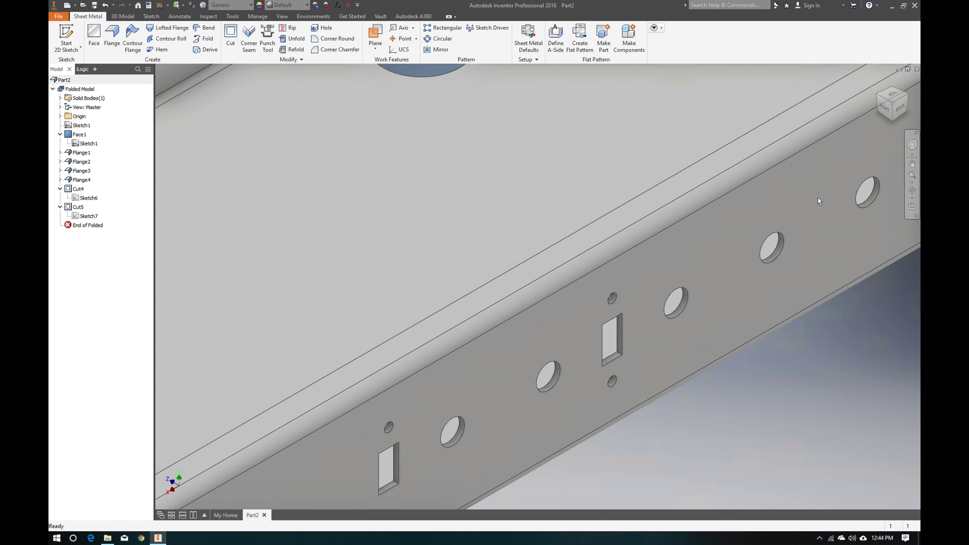
Edit the back flange hole sketch and insert the SSS 002 Faceplate image from the Silkscreen-Artwork folder
left_click(879, 82)
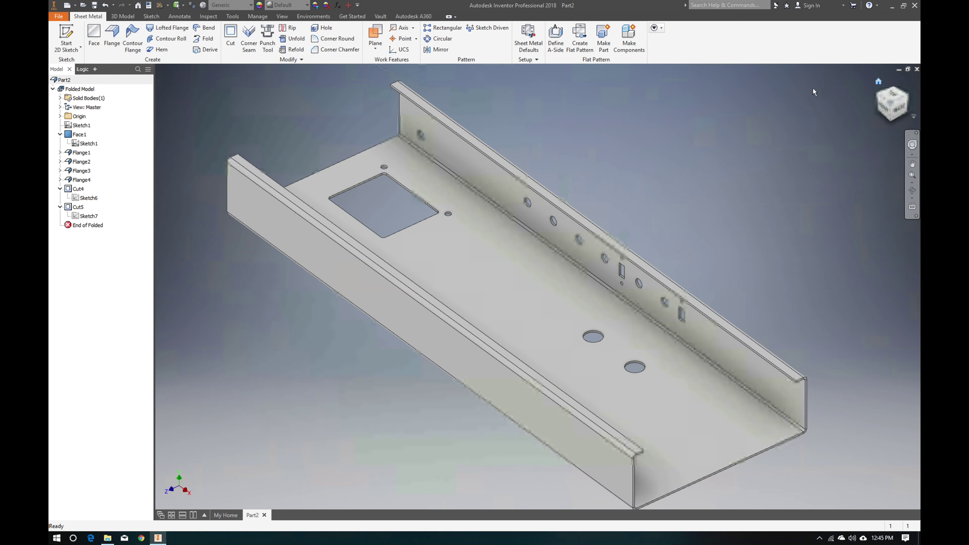
left_click(907, 100)
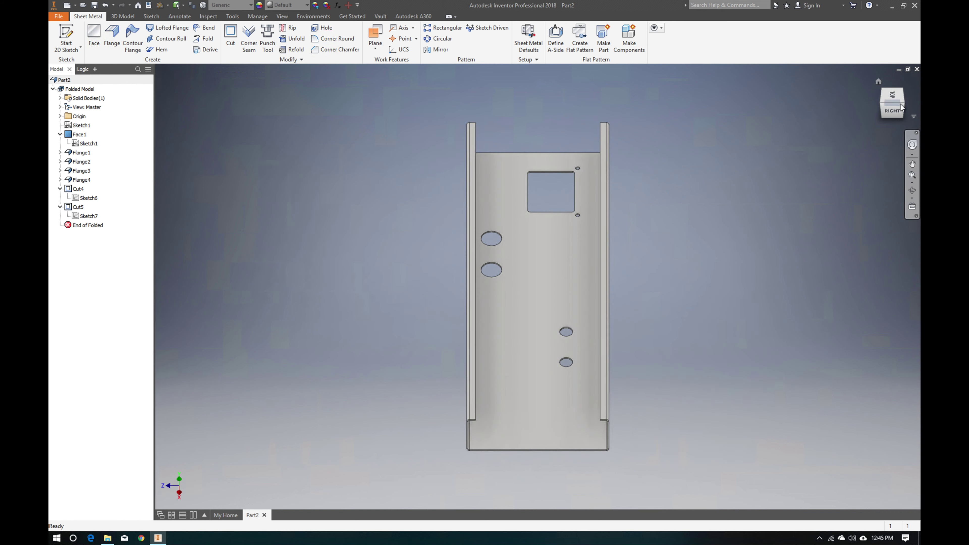
left_click(907, 106)
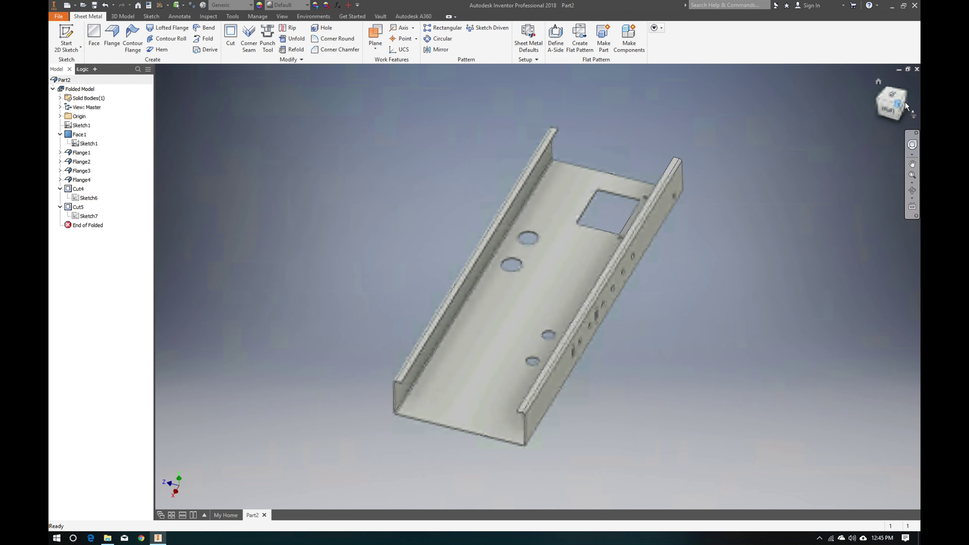
scroll(627, 393, "down", 3)
scroll(627, 394, "down", 2)
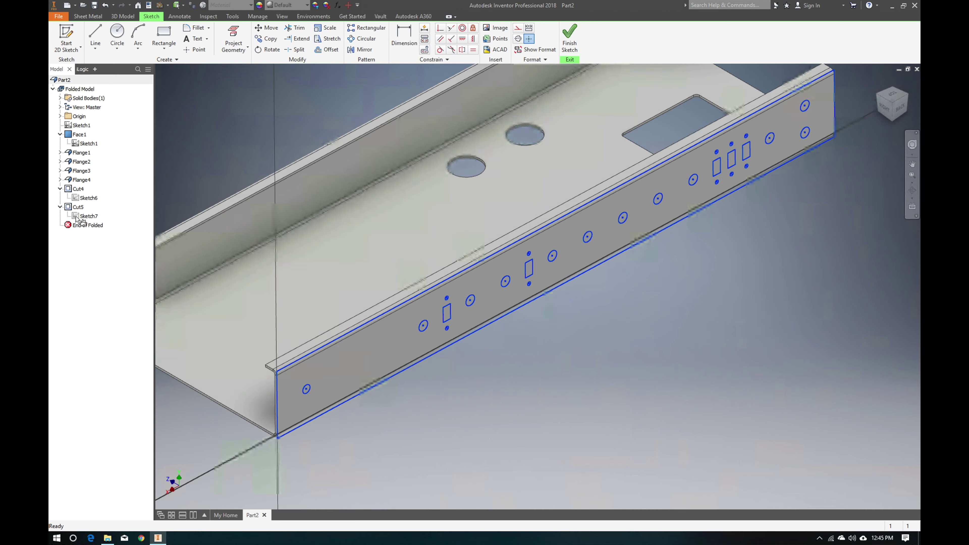
left_click(500, 29)
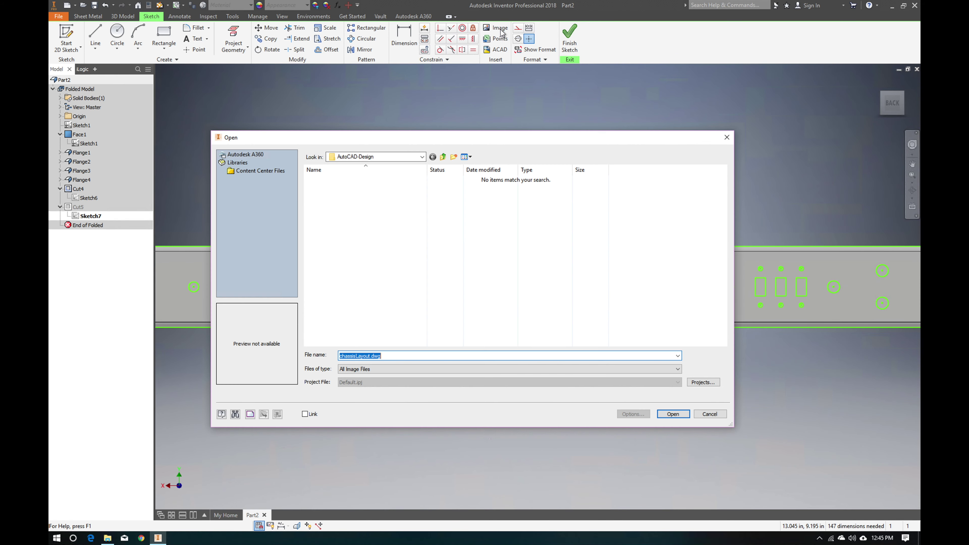
left_click(422, 158)
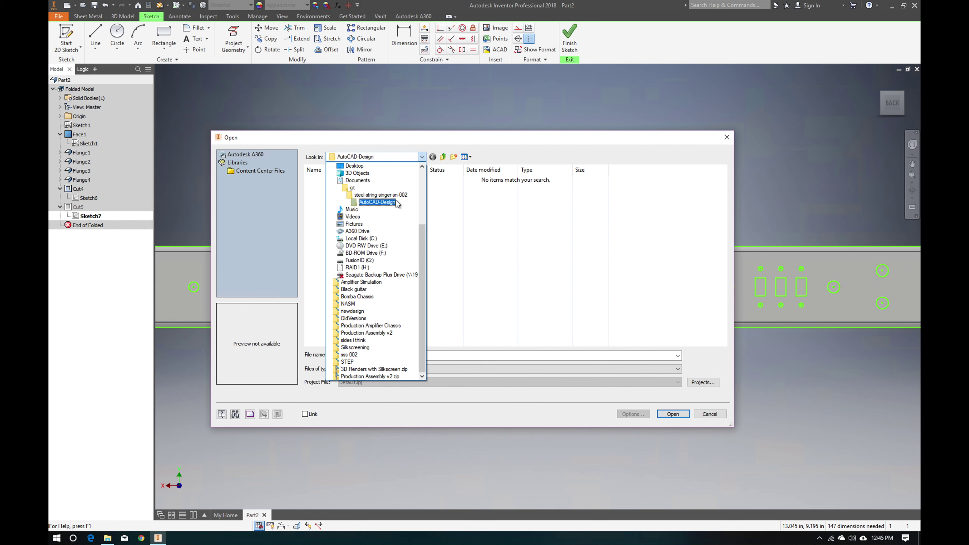
left_click(381, 194)
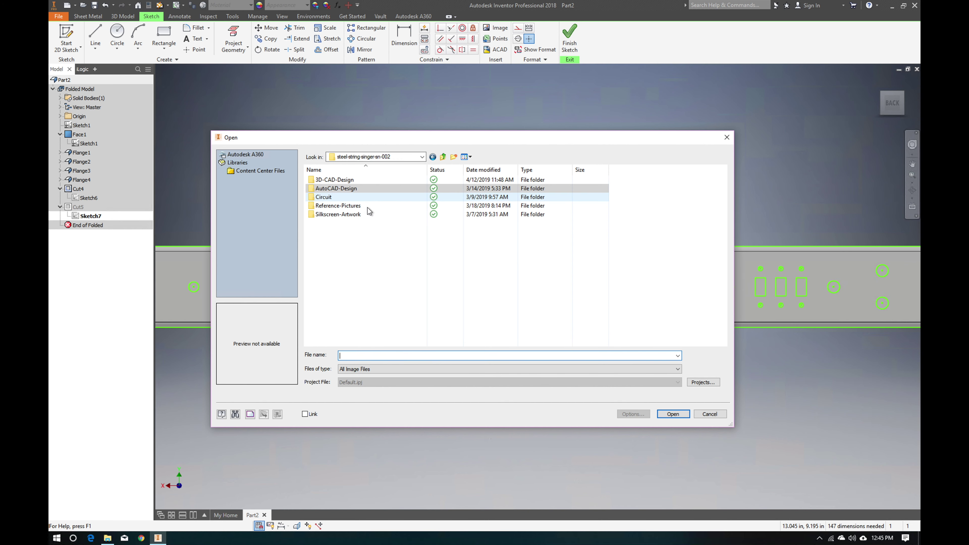
double_click(342, 216)
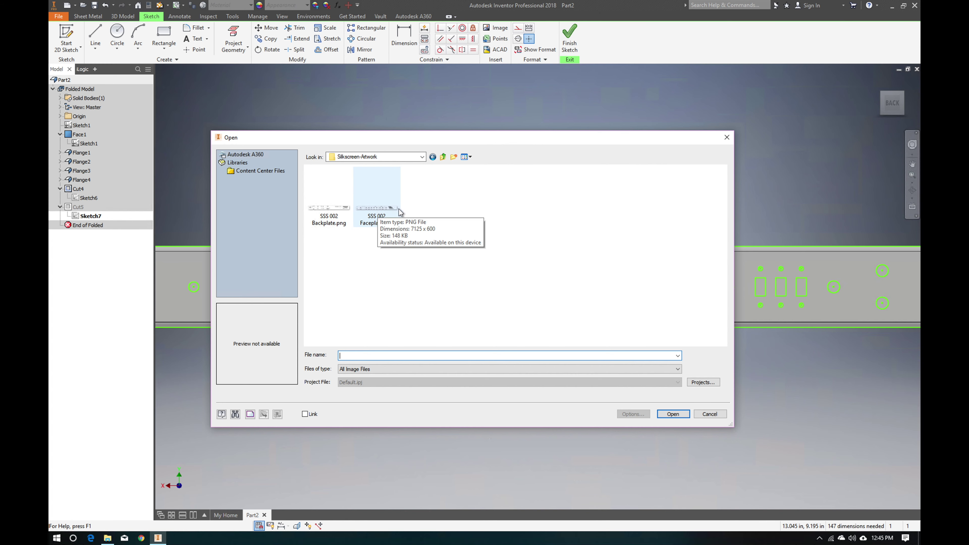
double_click(382, 211)
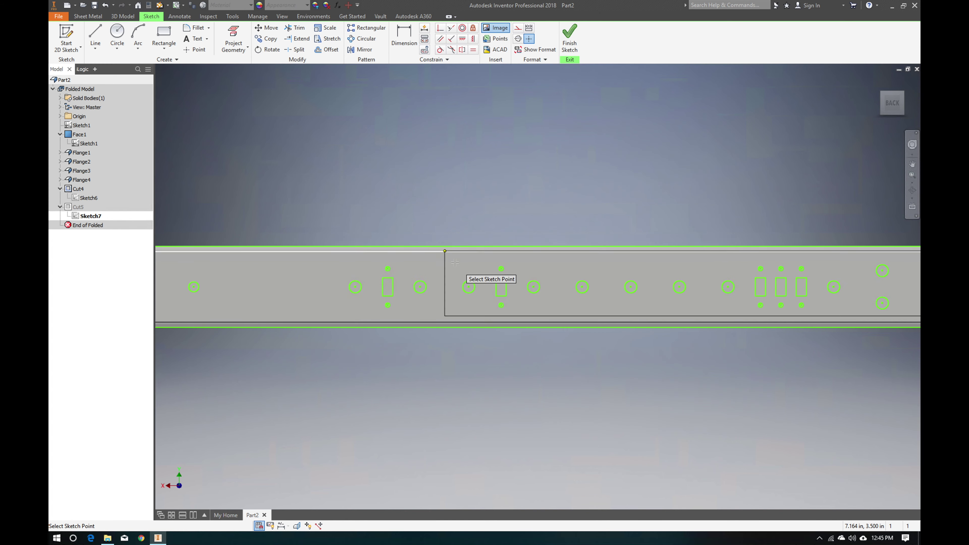
Place the faceplate image at the upper-left corner of the back flange, check its alignment with the holes, and finish the sketch
scroll(465, 277, "up", 5)
scroll(390, 264, "down", 6)
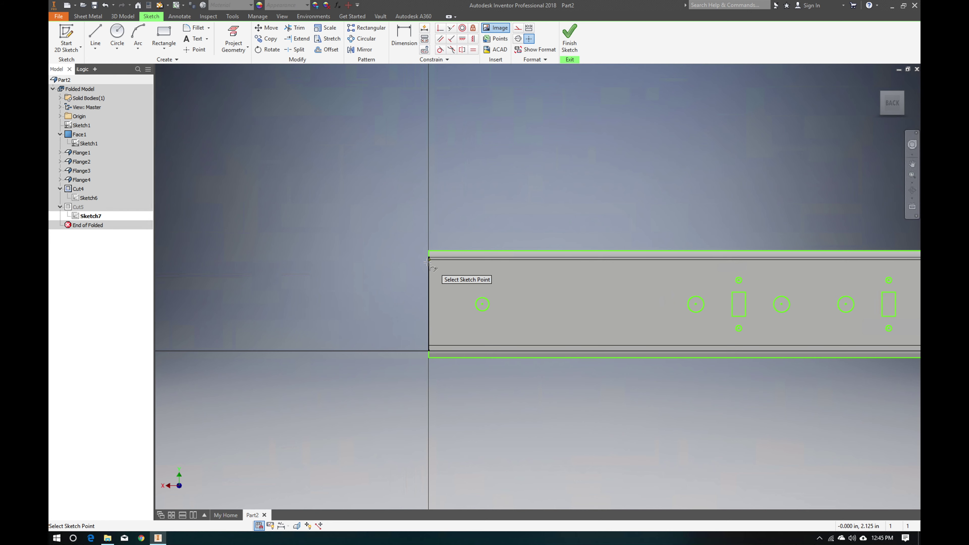
left_click(429, 262)
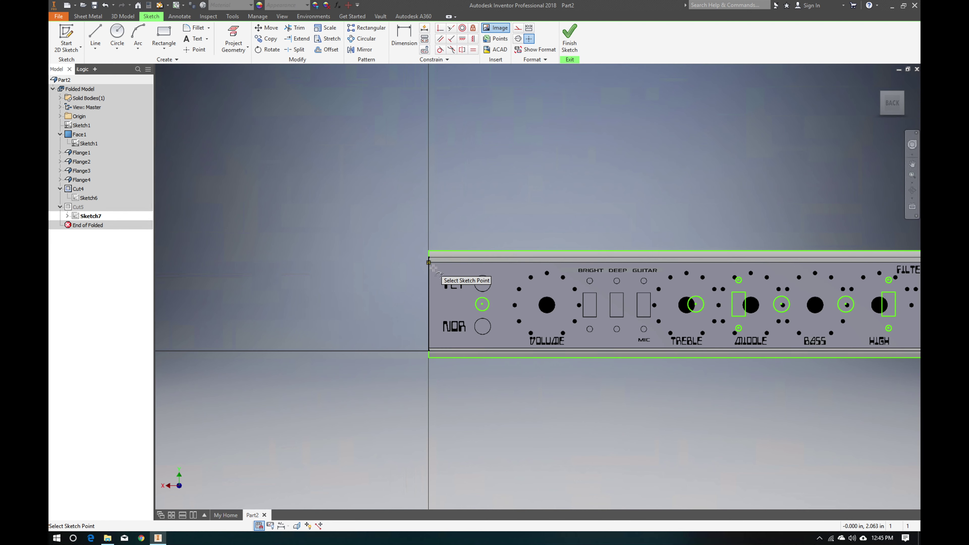
scroll(588, 359, "down", 3)
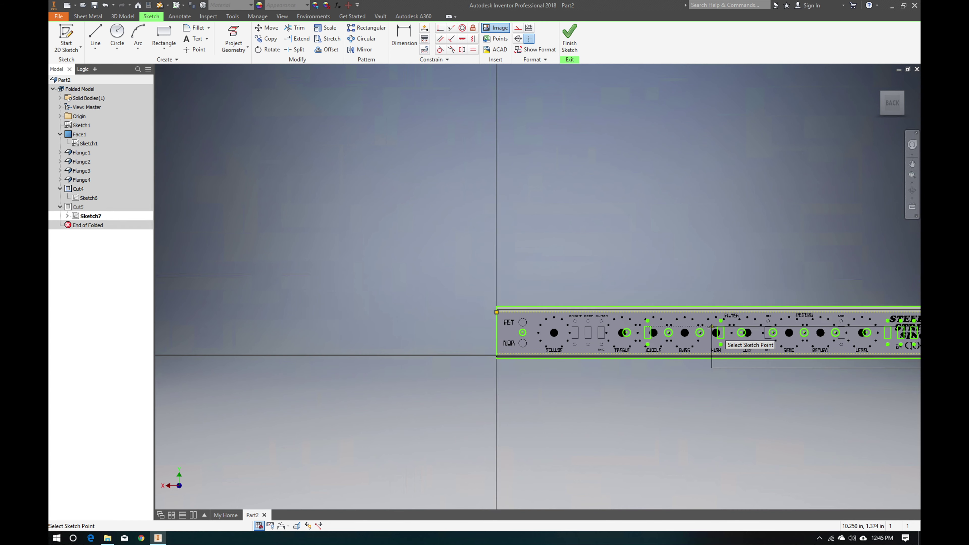
scroll(712, 326, "down", 5)
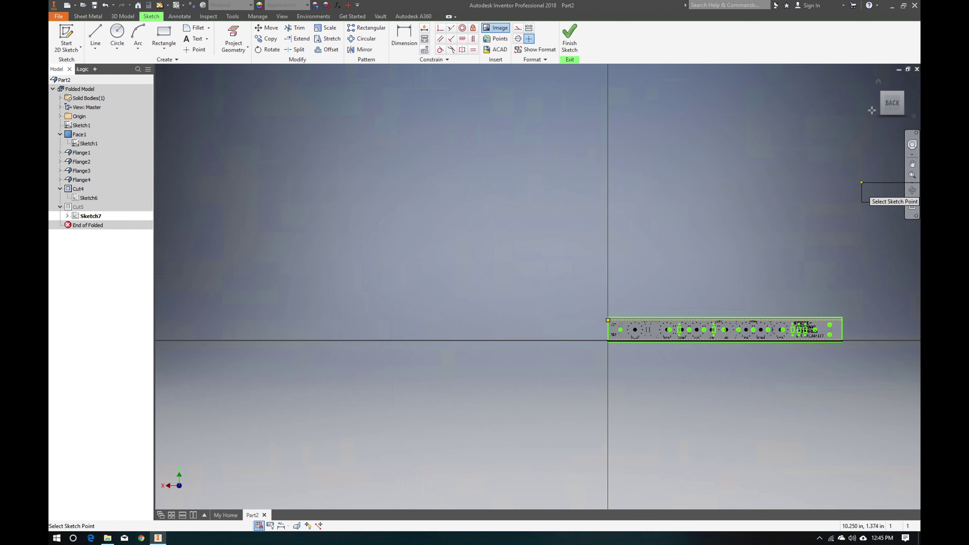
left_click(879, 83)
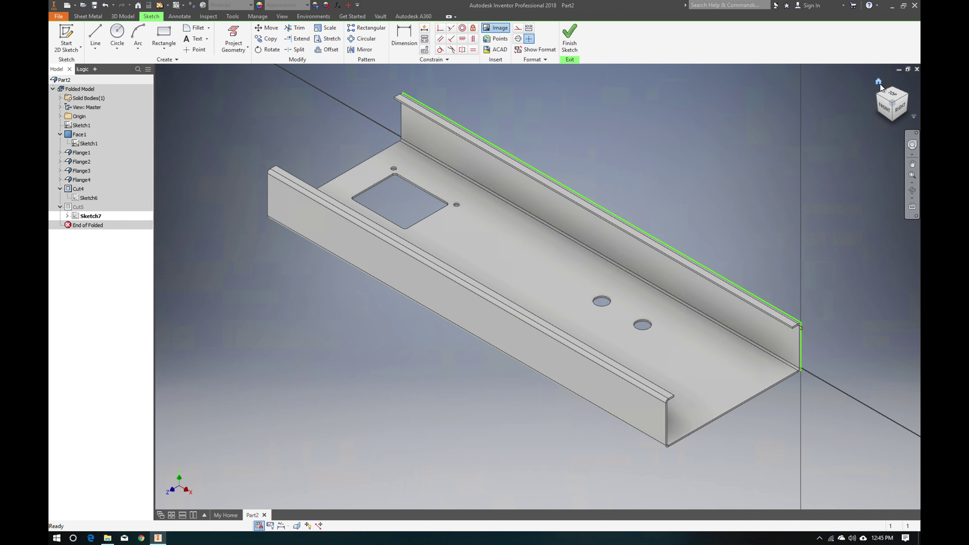
left_click(908, 97)
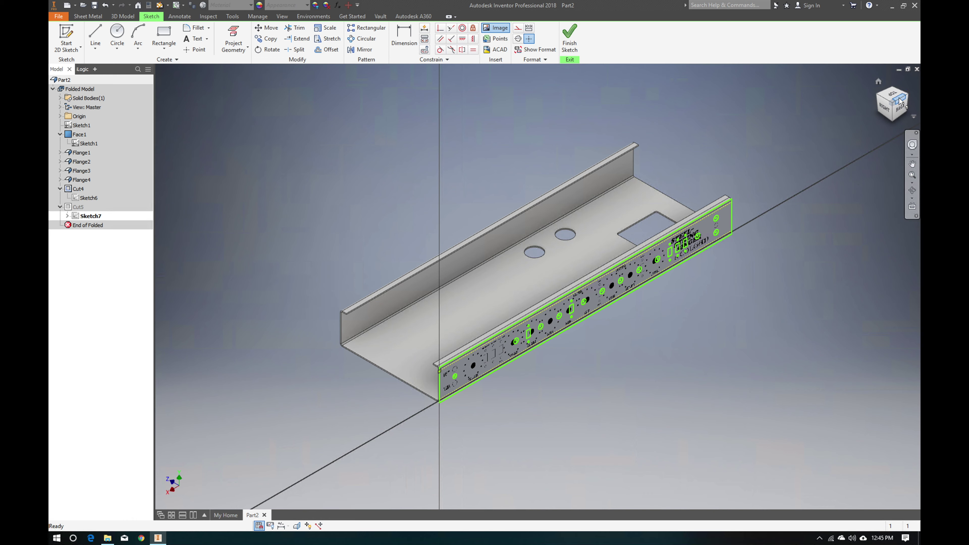
left_click(900, 102)
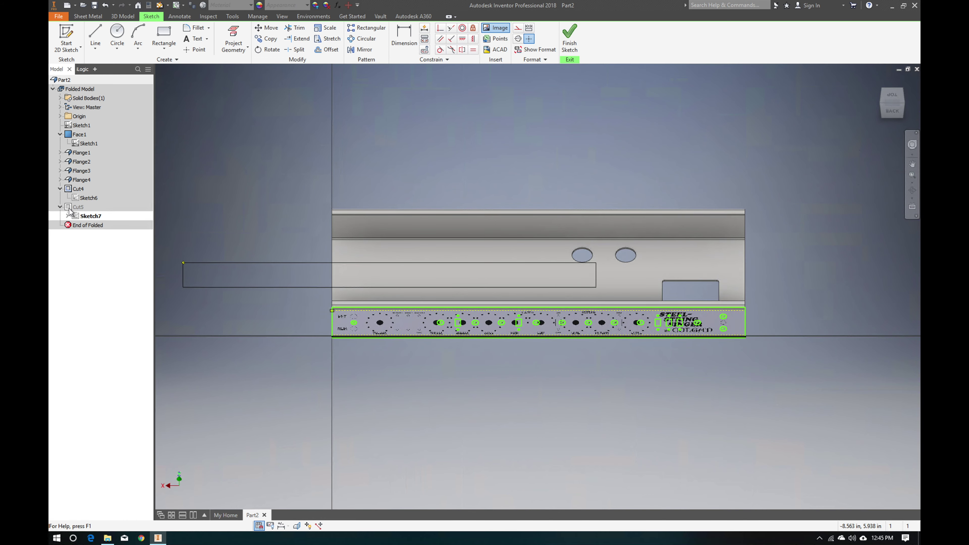
left_click(569, 35)
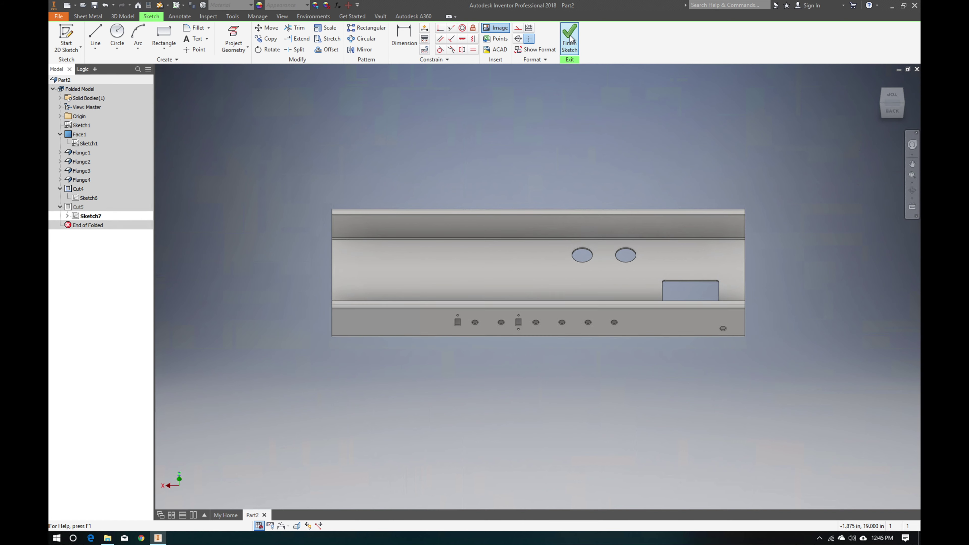
Delete the back flange cut but keep its hole sketch
right_click(70, 208)
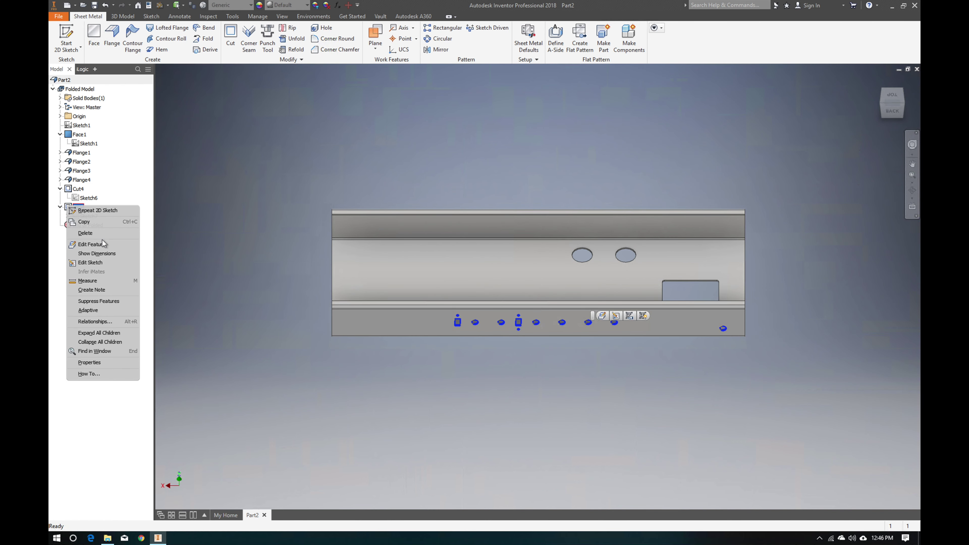
left_click(86, 233)
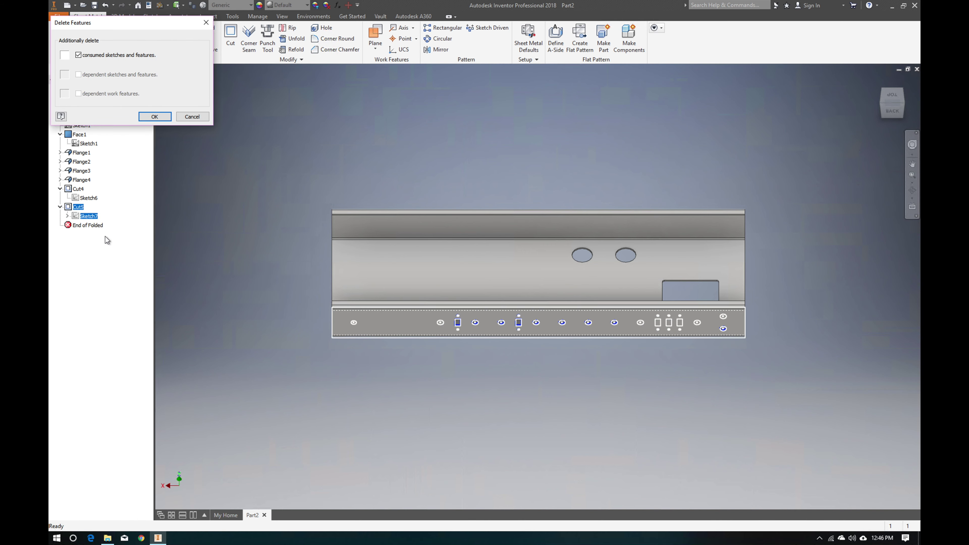
left_click(152, 117)
Edit the back flange hole sketch and rotate all of its geometry about the lower-left corner of the outline
left_click(70, 208)
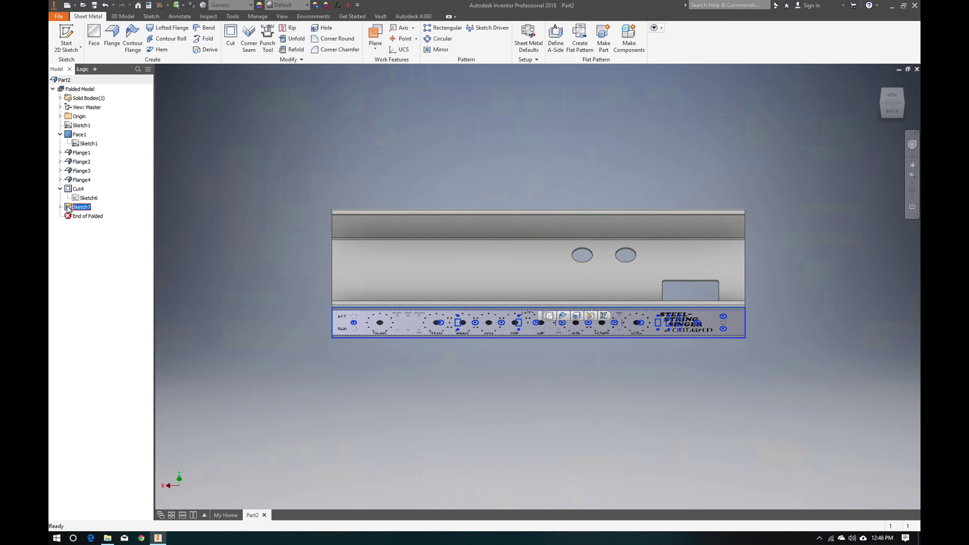
double_click(68, 207)
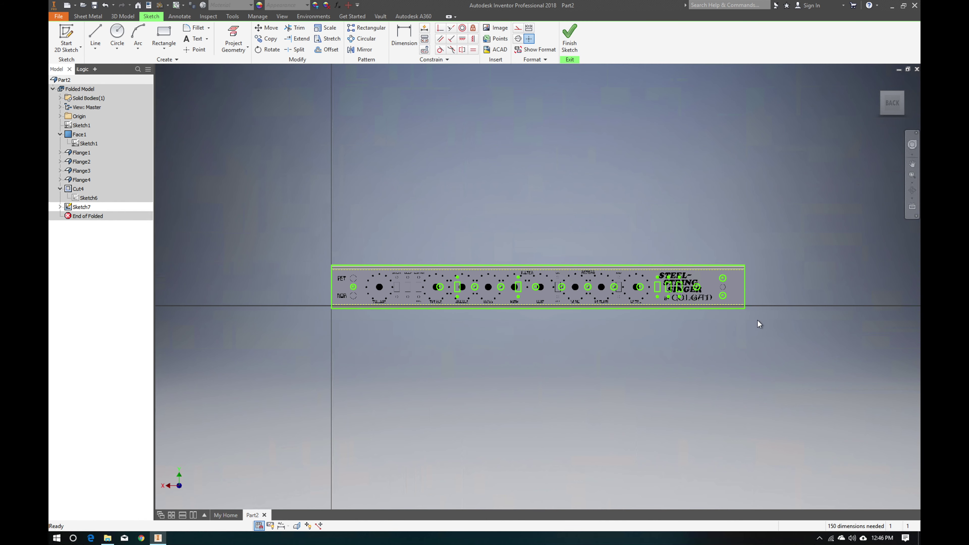
mouse_move(757, 319)
left_mouse_down()
mouse_move(582, 234)
mouse_move(317, 203)
left_mouse_up()
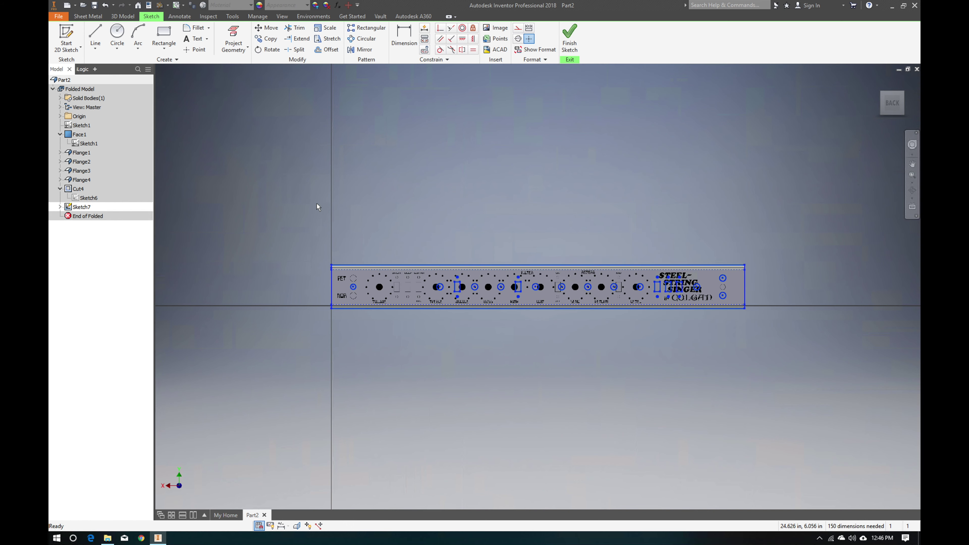
left_click(268, 50)
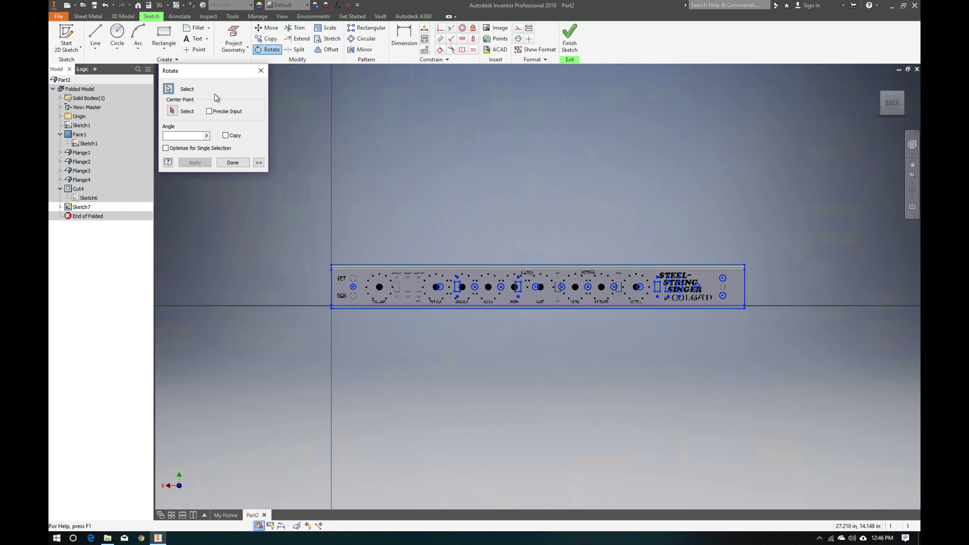
left_click(172, 111)
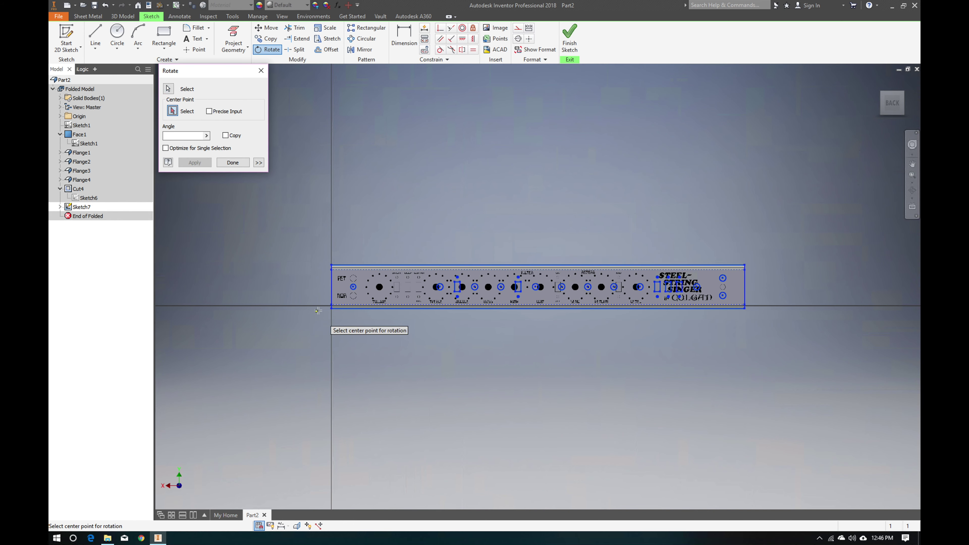
scroll(331, 310, "up", 5)
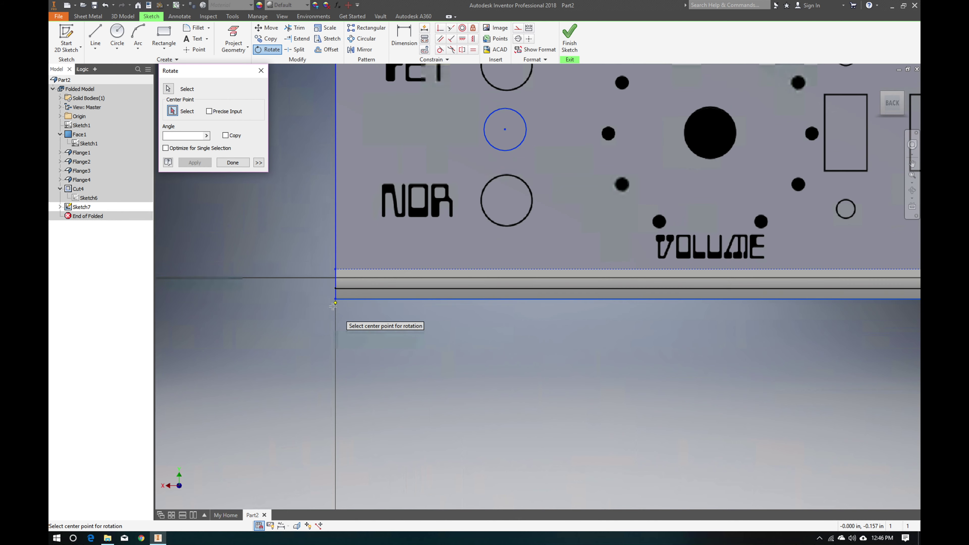
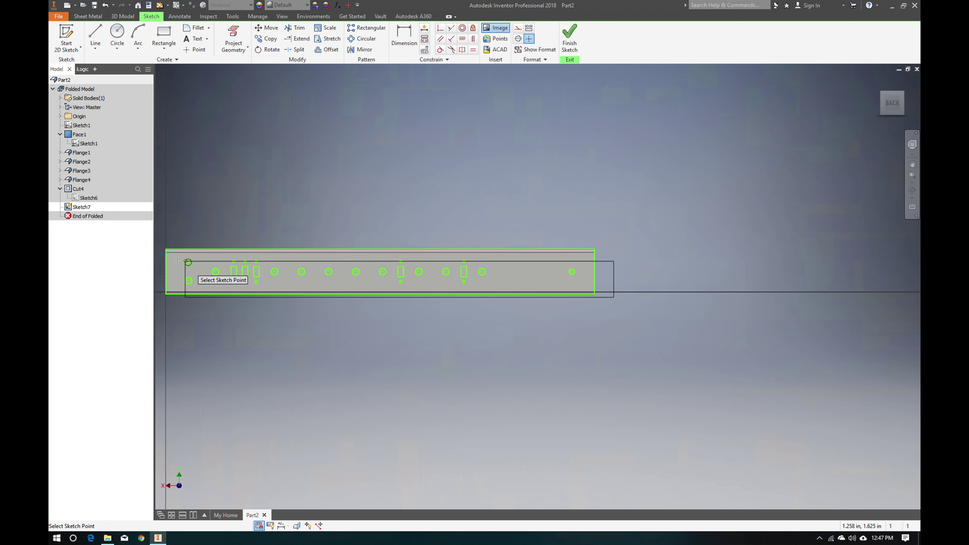
Place the faceplate silkscreen image on the upper-left corner of the back flange so its artwork matches the reoriented holes
scroll(172, 251, "down", 3)
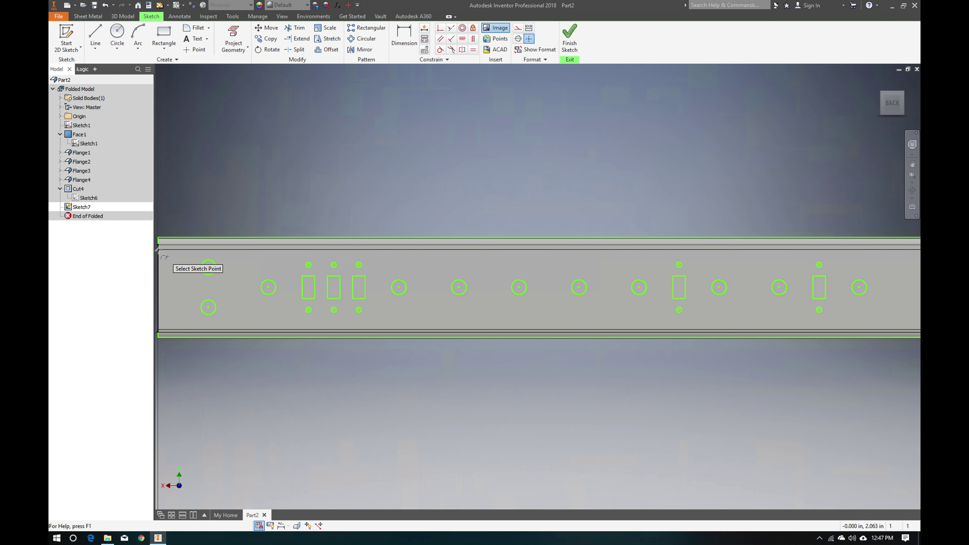
left_click(158, 250)
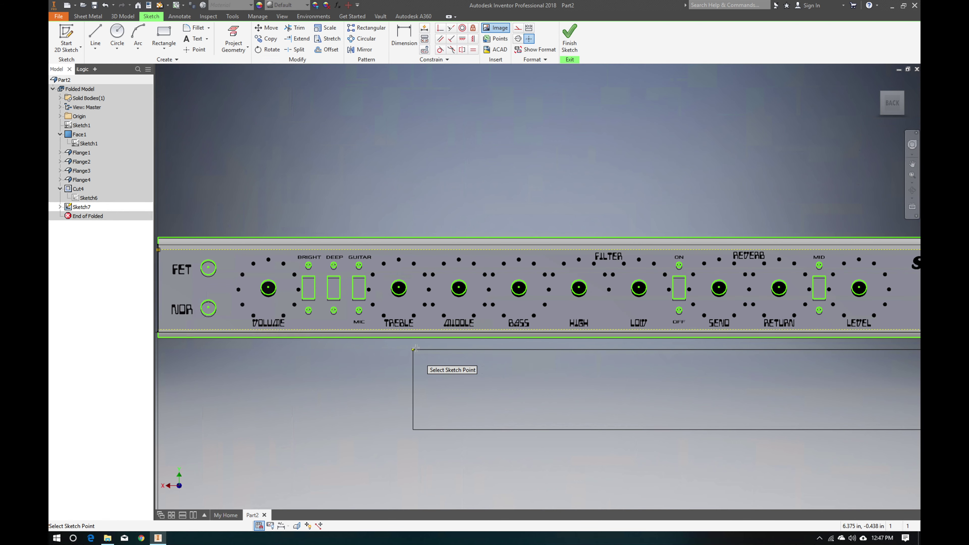
End the image placement and finish the sketch holding the faceplate artwork on the back flange
key("Escape")
scroll(730, 321, "up", 3)
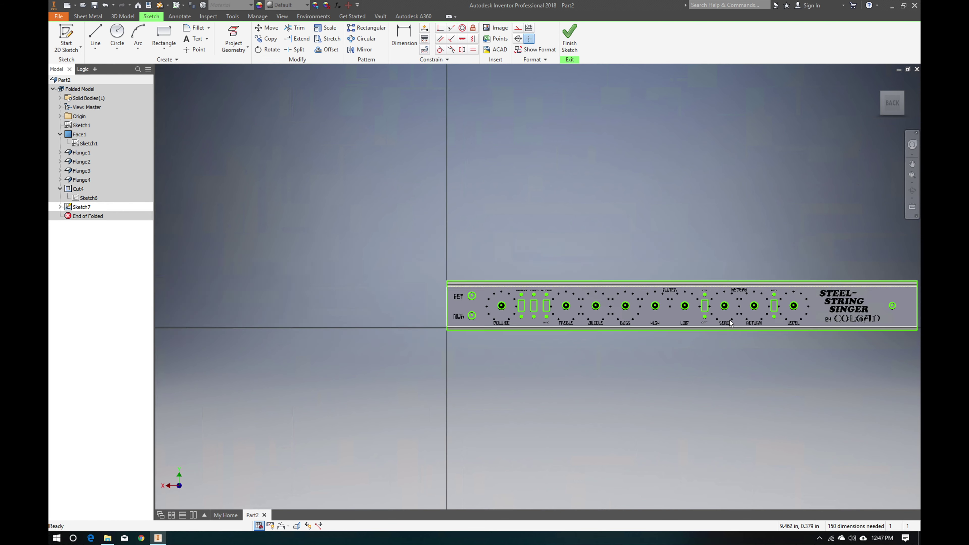
mouse_move(874, 102)
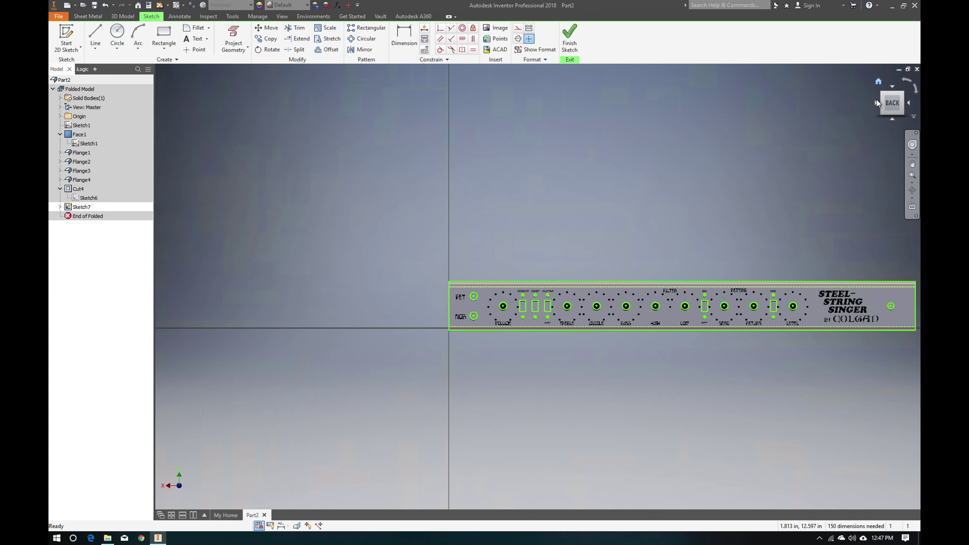
left_click(879, 81)
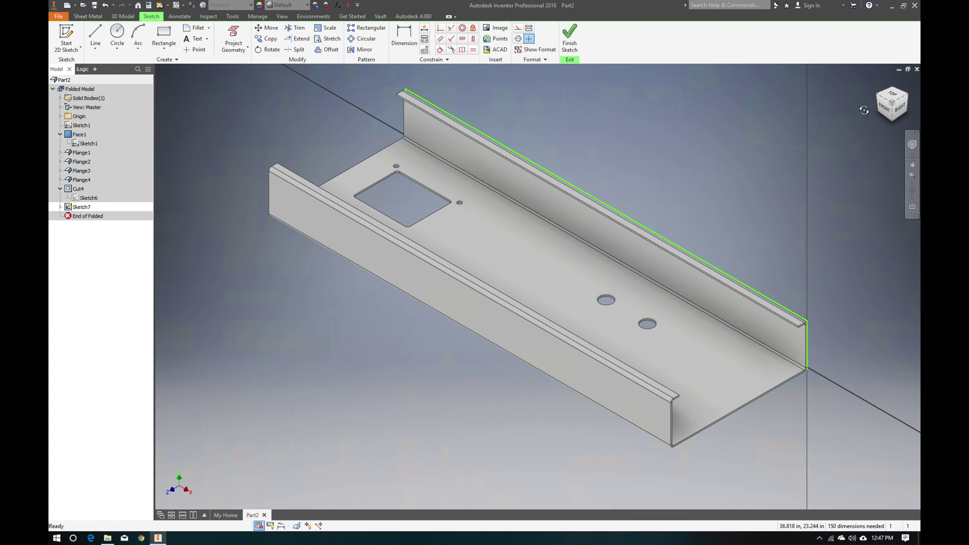
middle_click_drag(895, 171, 901, 311, "shift")
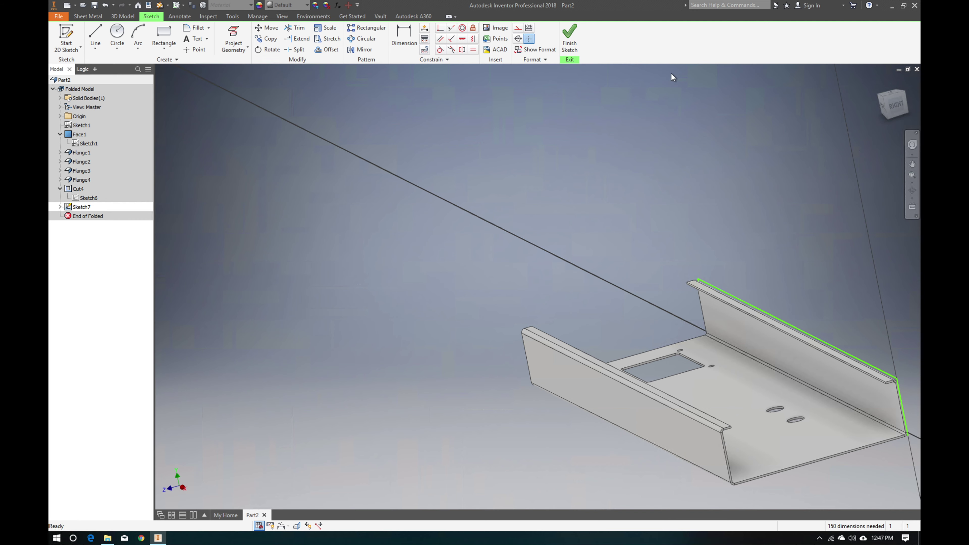
left_click(569, 34)
Measure the inside radius of the bend between the base and the back flange in the right-side view
left_click(900, 110)
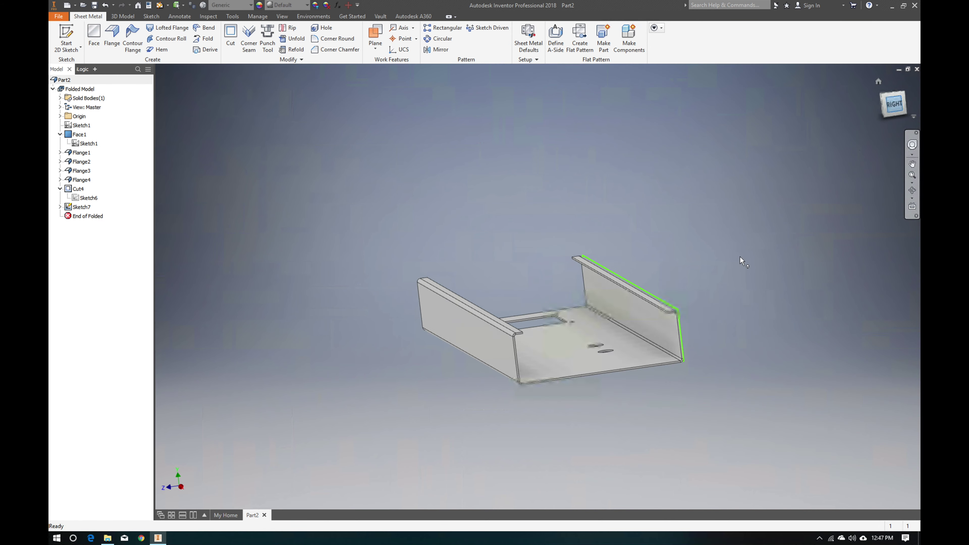
scroll(543, 284, "down", 5)
scroll(546, 286, "down", 5)
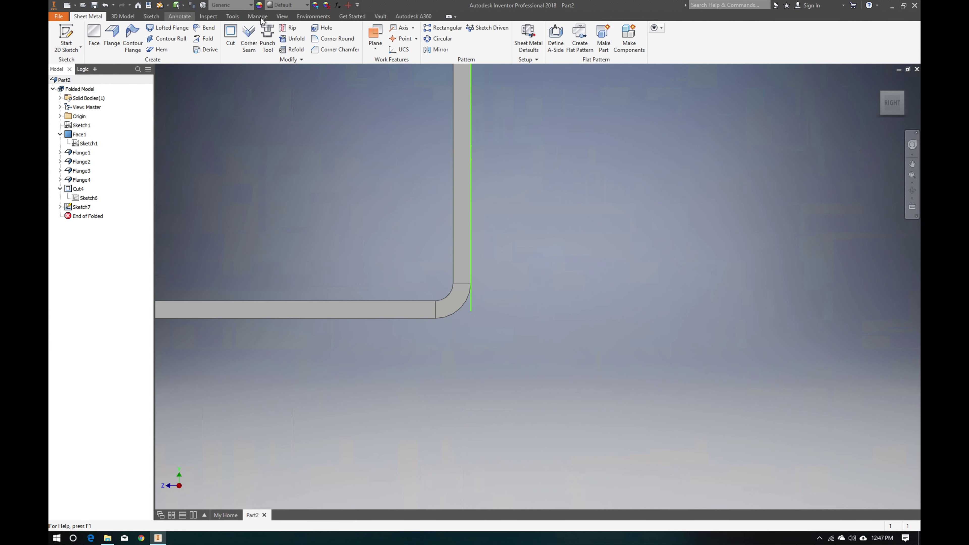
scroll(297, 17, "down", 9)
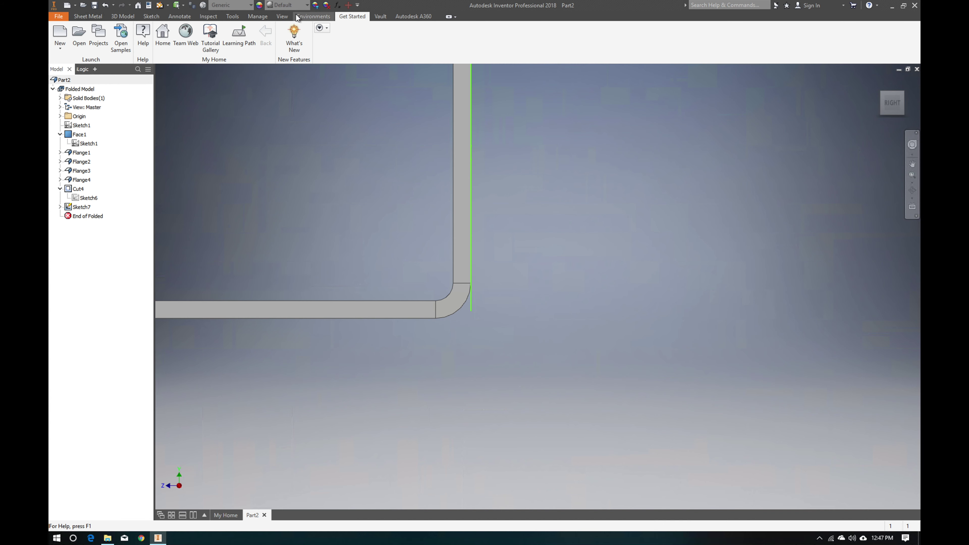
left_click(282, 17)
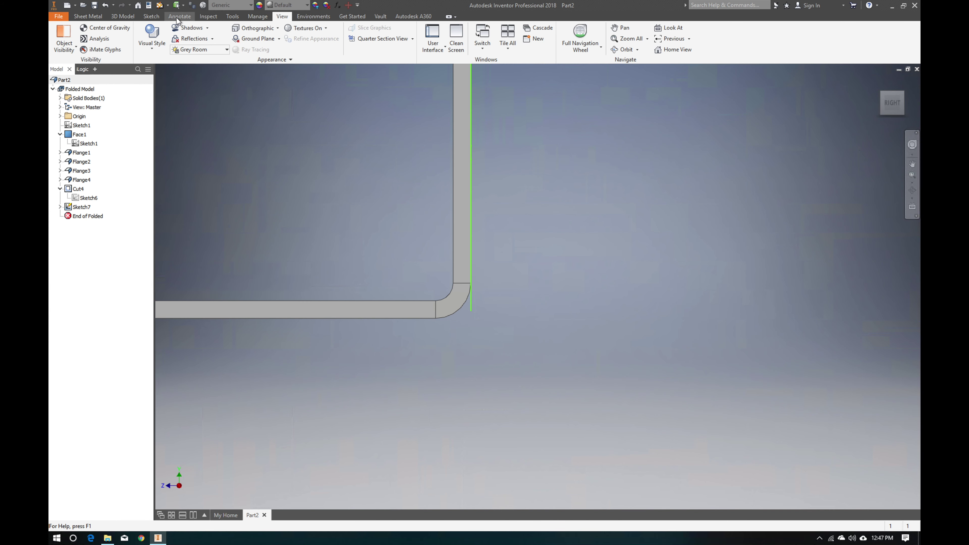
scroll(176, 20, "up", 2)
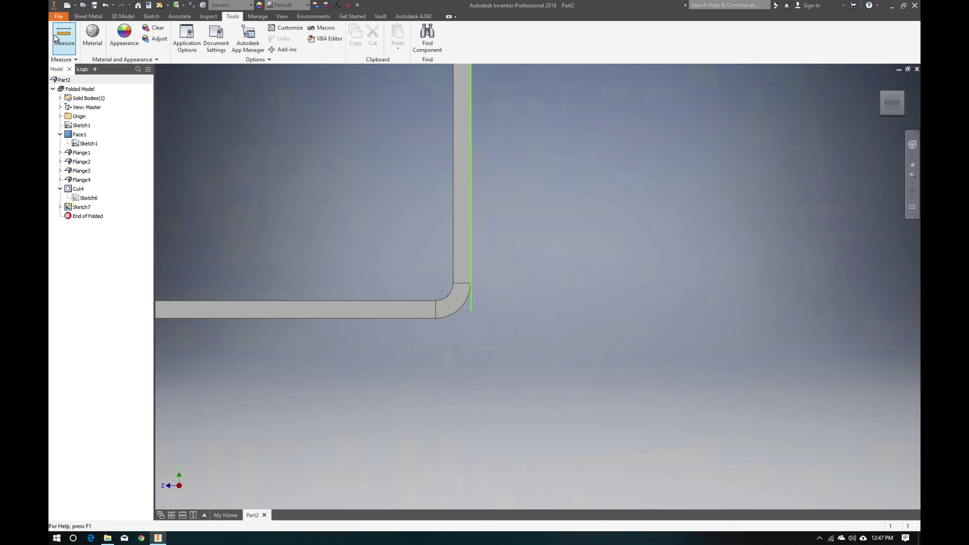
left_click(64, 35)
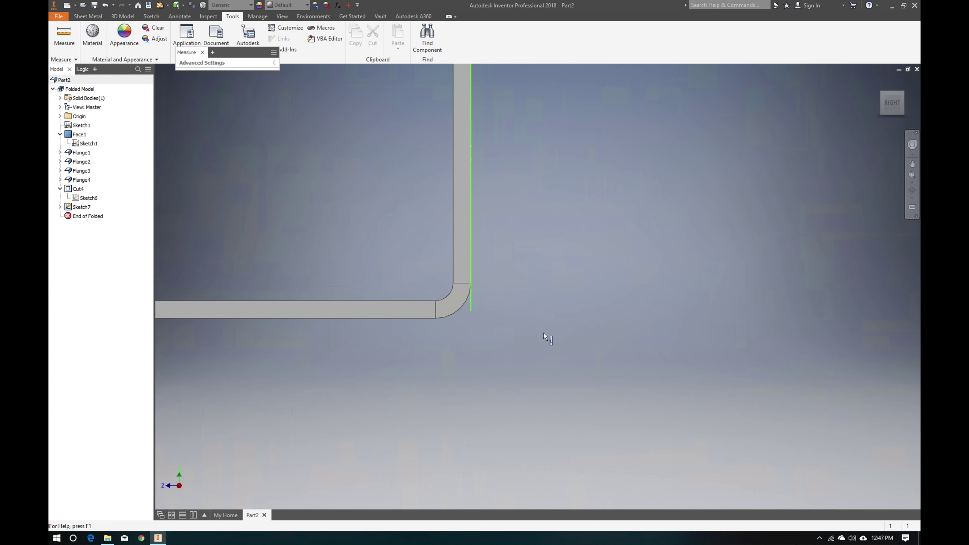
left_click(452, 292)
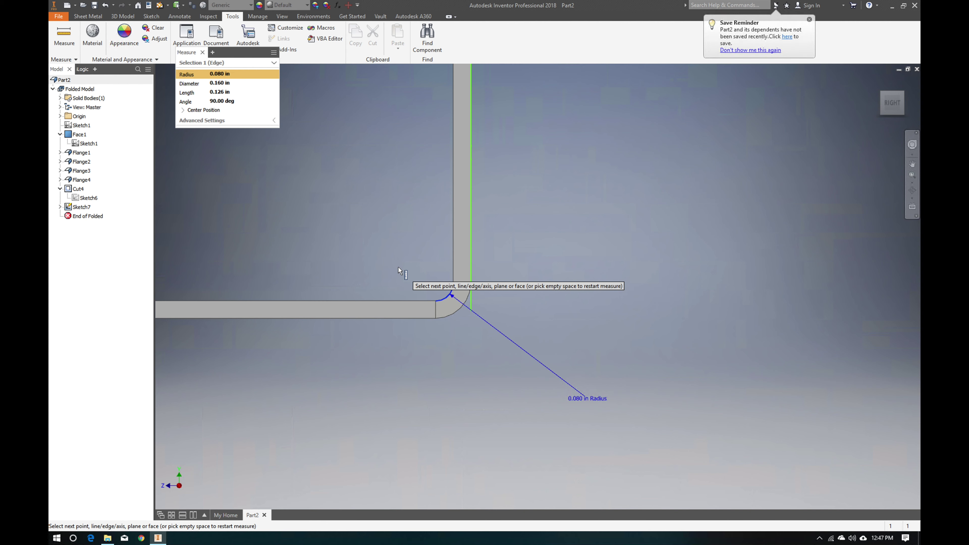
key("Escape")
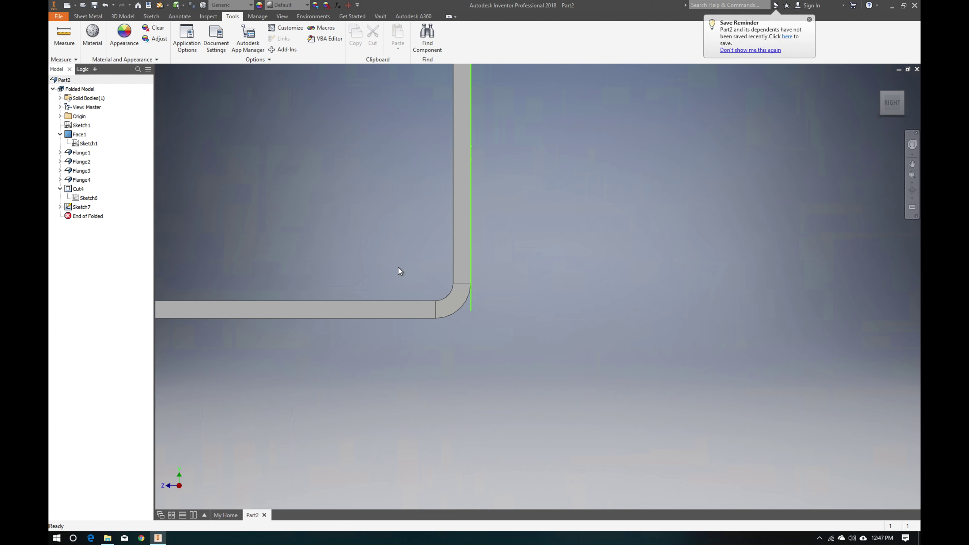
Measure the distance between the upper and lower bend edges bounding the flat area of the back flange
scroll(630, 288, "down", 5)
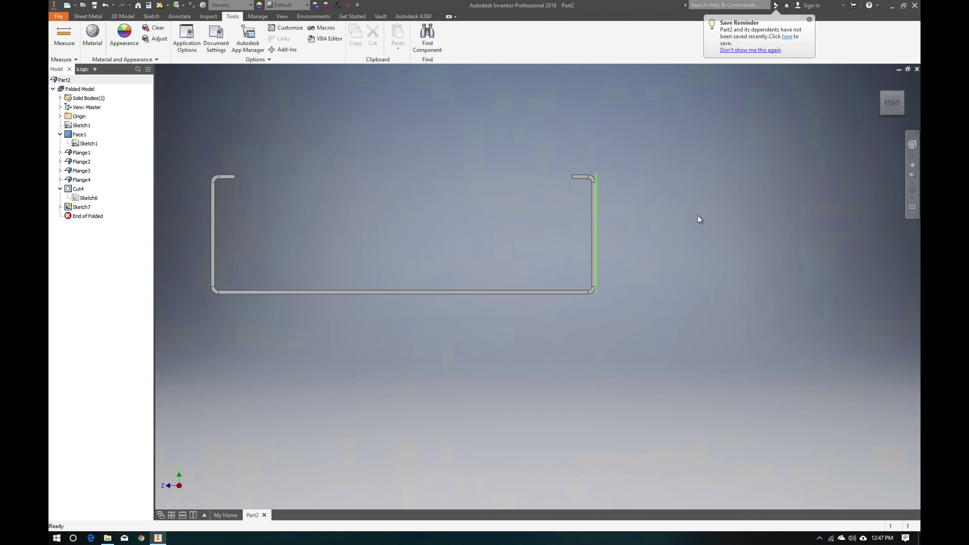
left_click(882, 84)
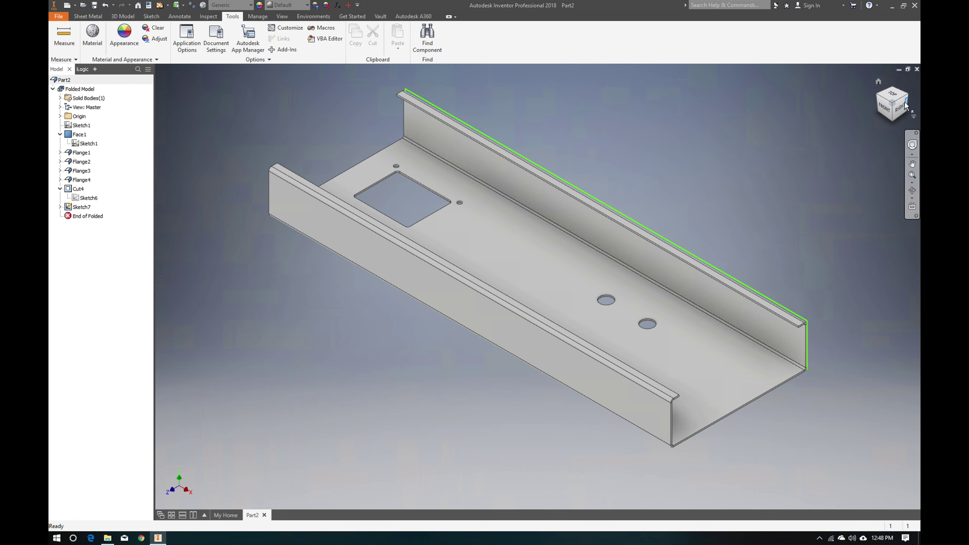
left_click(907, 97)
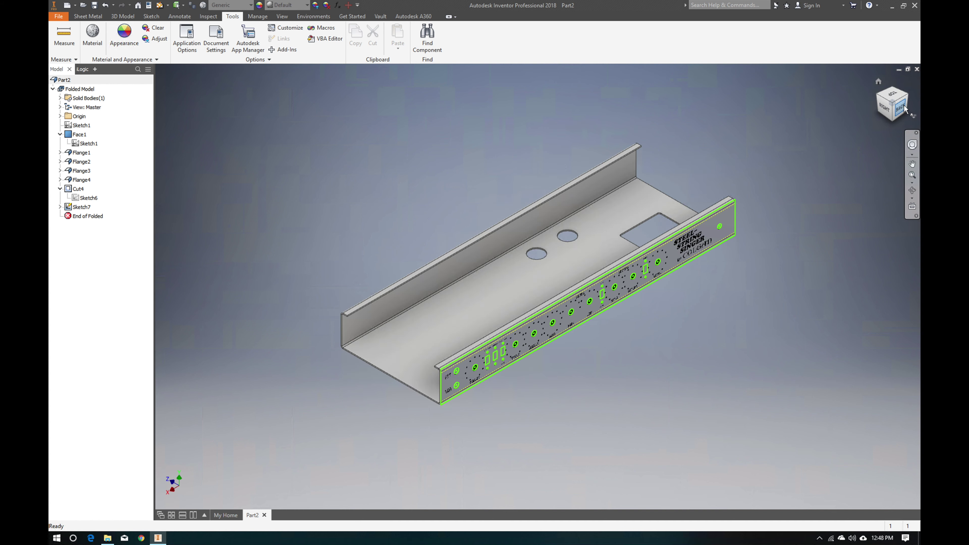
left_click(900, 108)
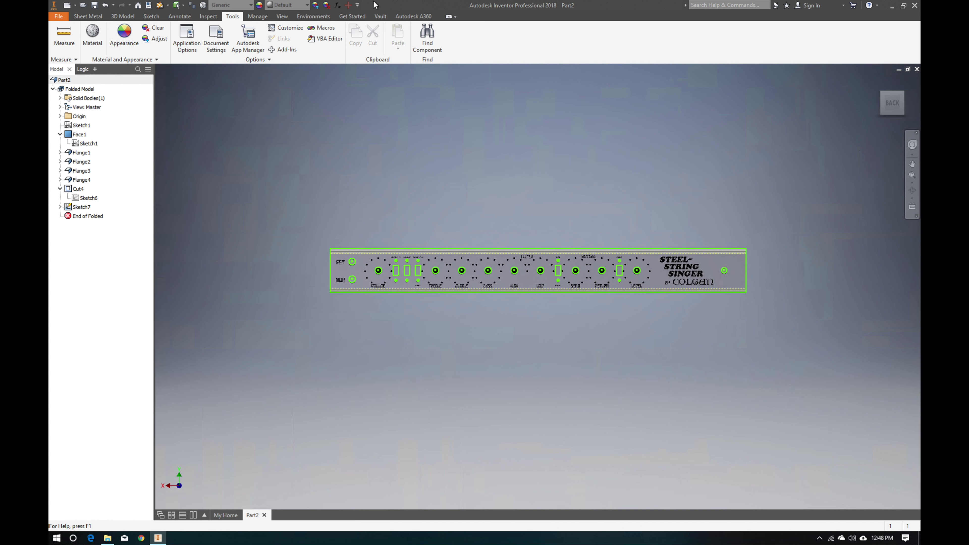
left_click(64, 35)
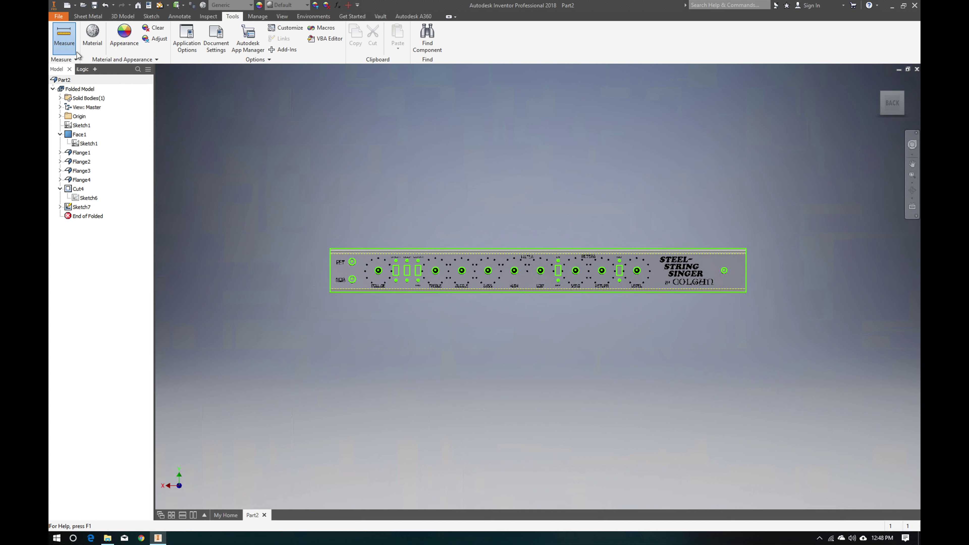
scroll(322, 250, "down", 1)
scroll(322, 250, "down", 3)
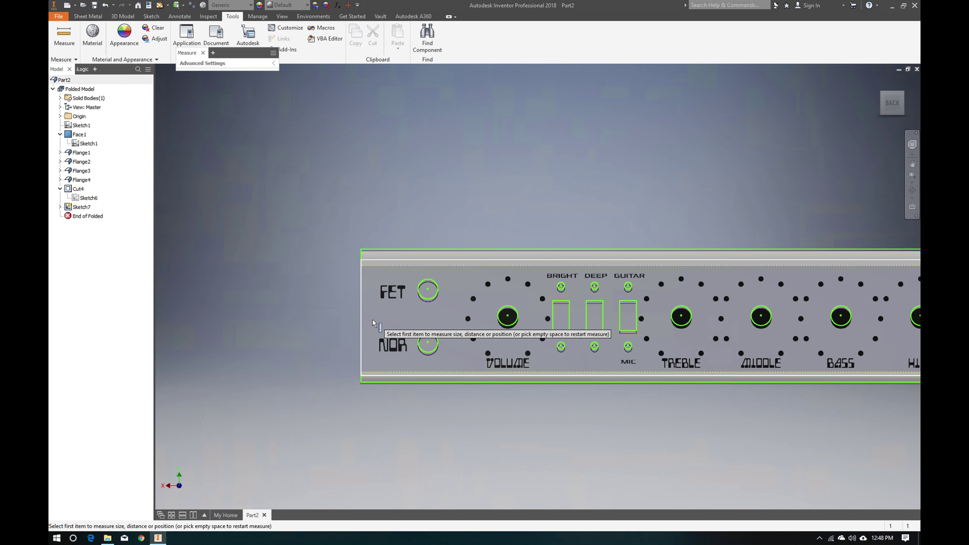
scroll(386, 389, "down", 5)
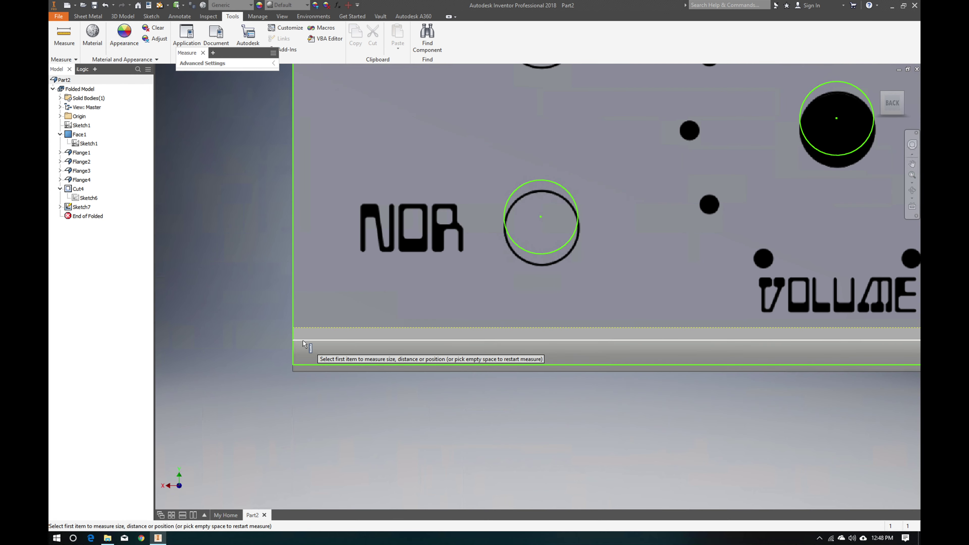
left_click(303, 341)
scroll(303, 340, "up", 3)
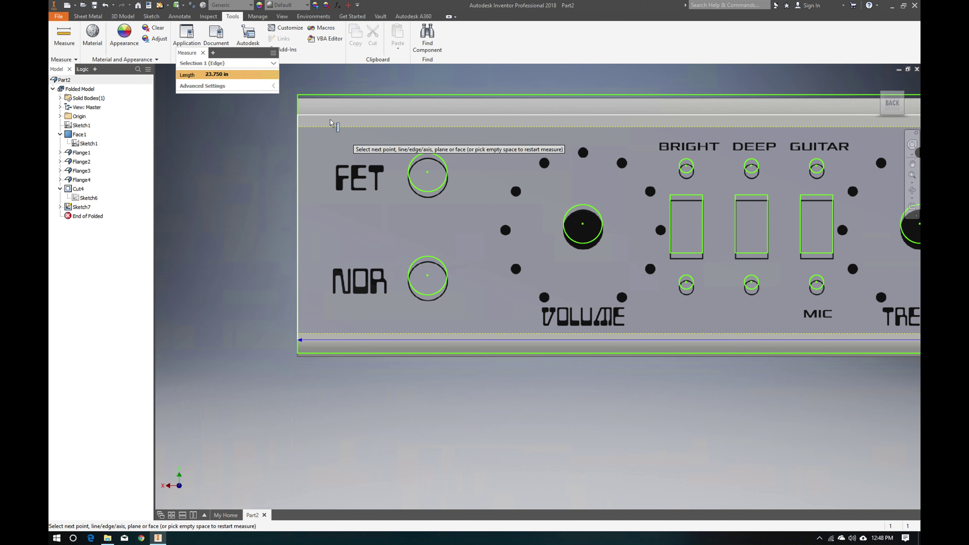
left_click(324, 115)
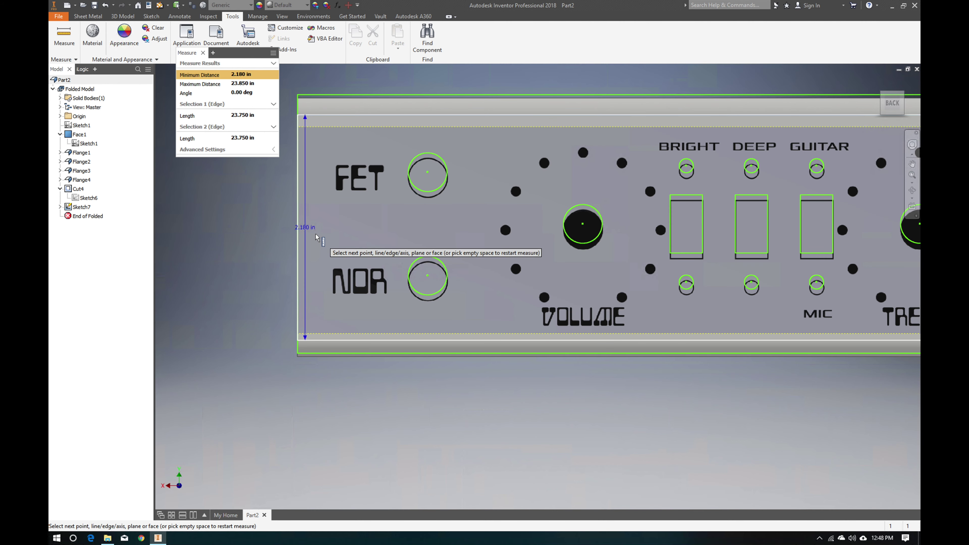
mouse_move(315, 234)
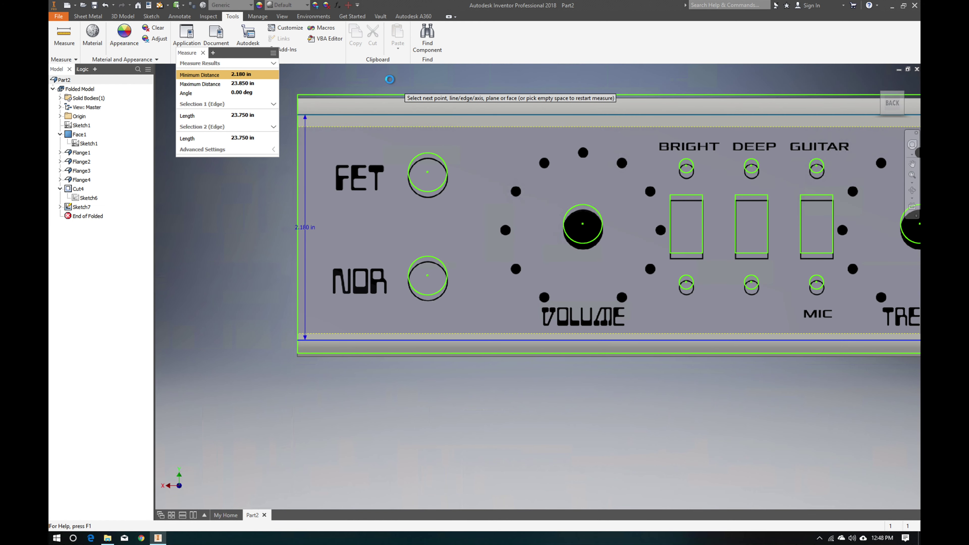
key("Escape")
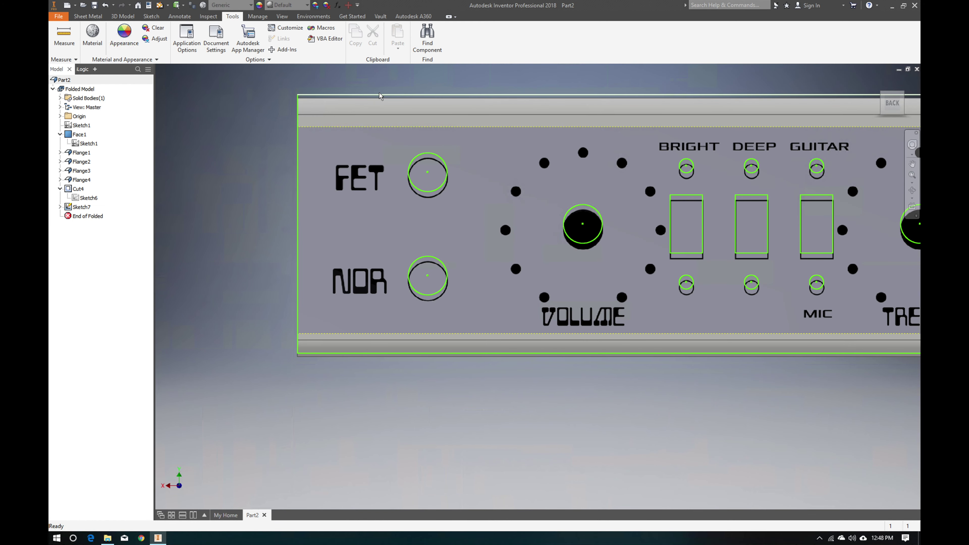
Examine how the silkscreen artwork lines up with the sketched holes along the full length of the back flange
mouse_move(912, 95)
left_click(877, 84)
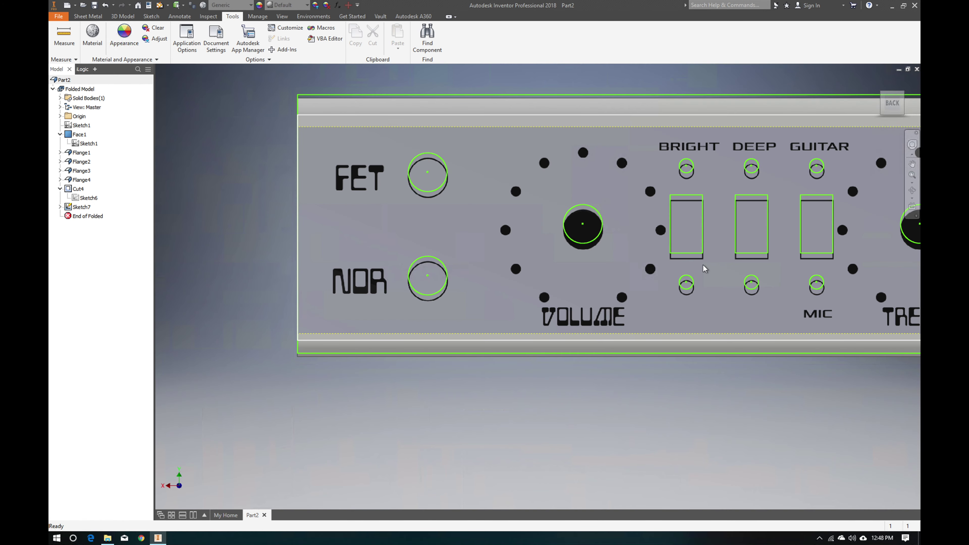
scroll(818, 266, "down", 4)
scroll(818, 265, "up", 3)
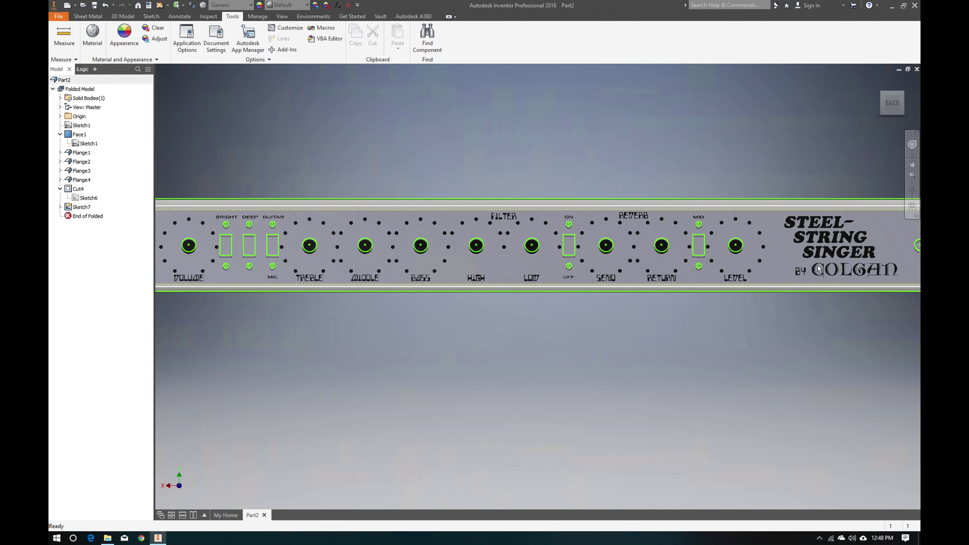
scroll(642, 260, "down", 4)
scroll(643, 260, "down", 2)
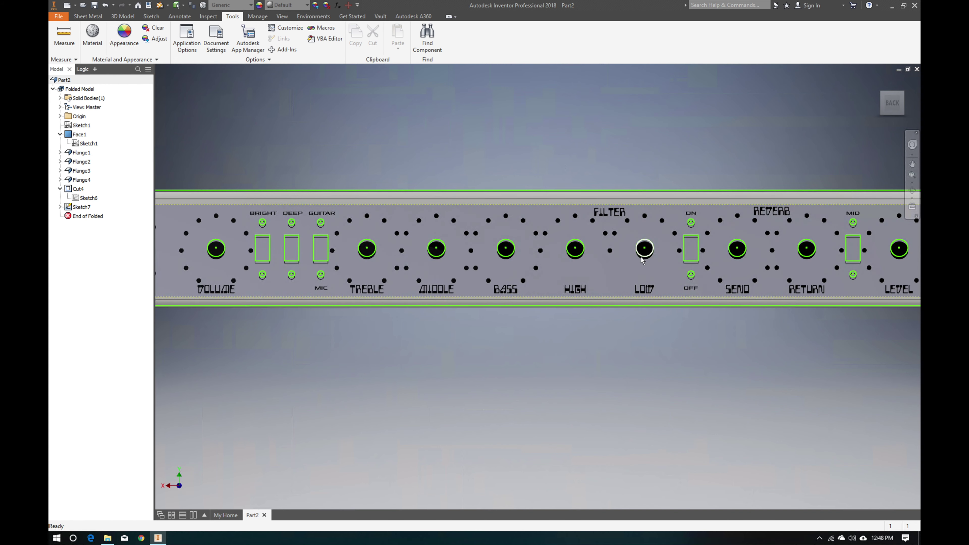
scroll(512, 291, "up", 4)
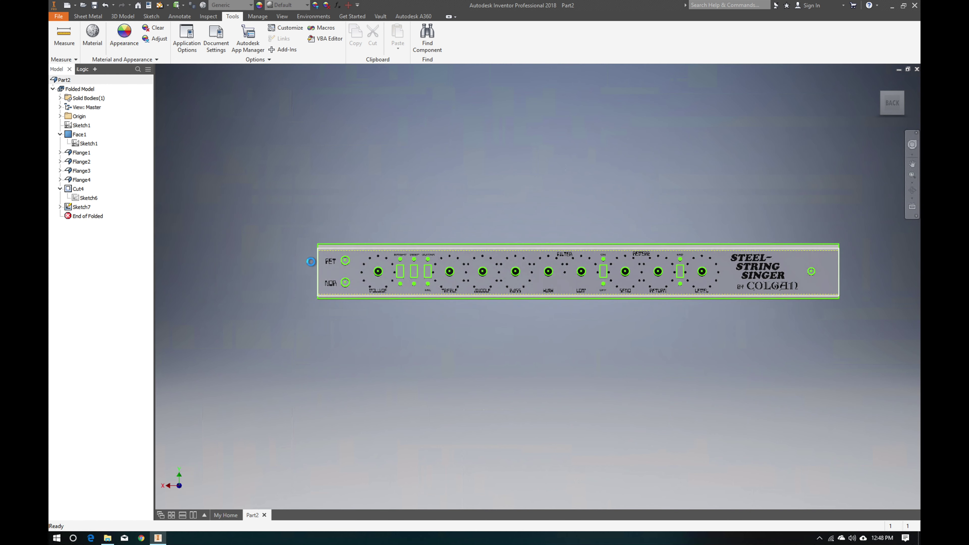
scroll(310, 262, "down", 3)
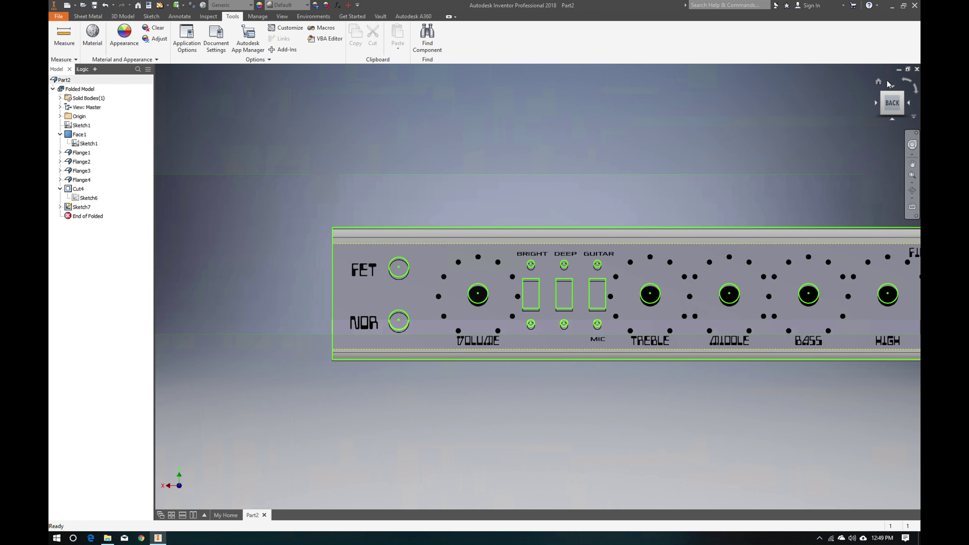
Cut the SEND knob hole and the neighbouring ON/OFF switch opening through the back flange by a distance of Thickness
left_click(880, 83)
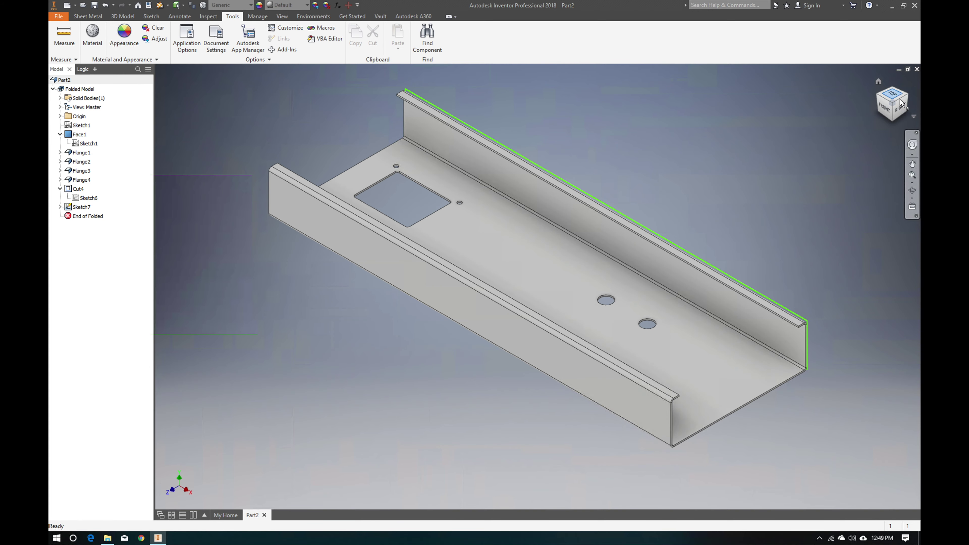
left_click(907, 97)
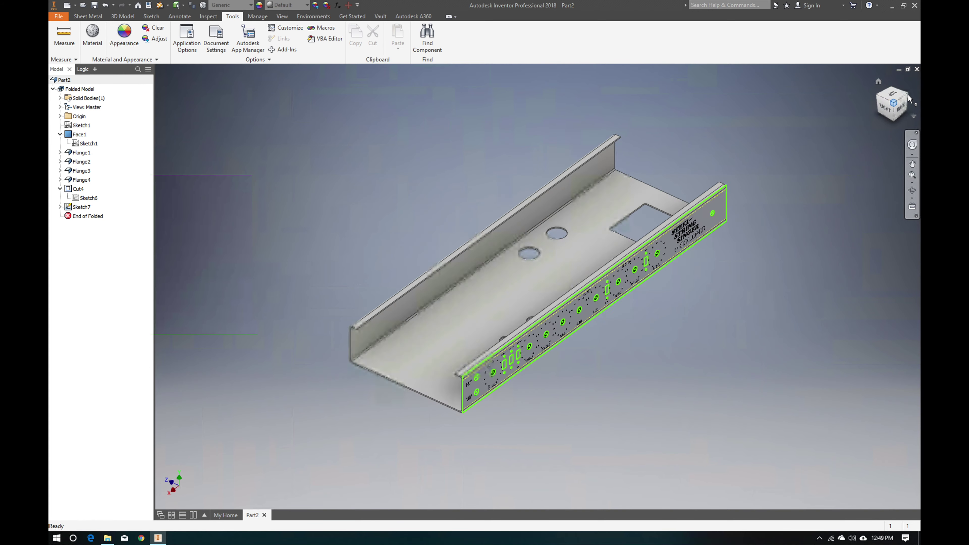
scroll(639, 295, "down", 5)
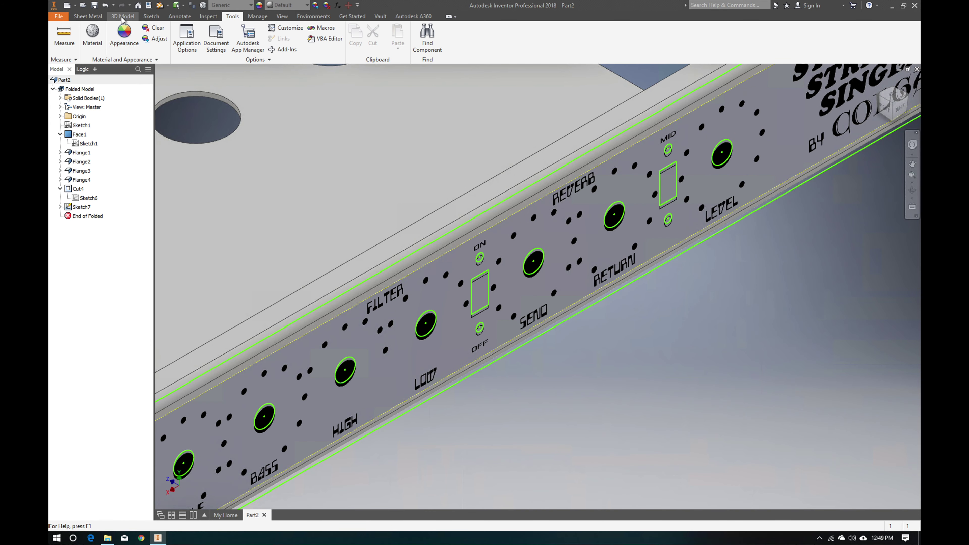
left_click(88, 16)
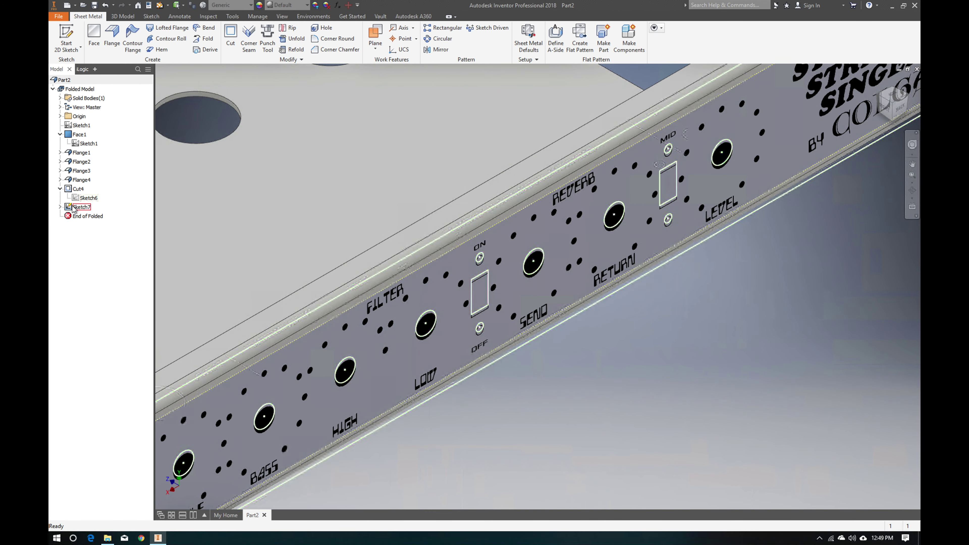
left_click(230, 33)
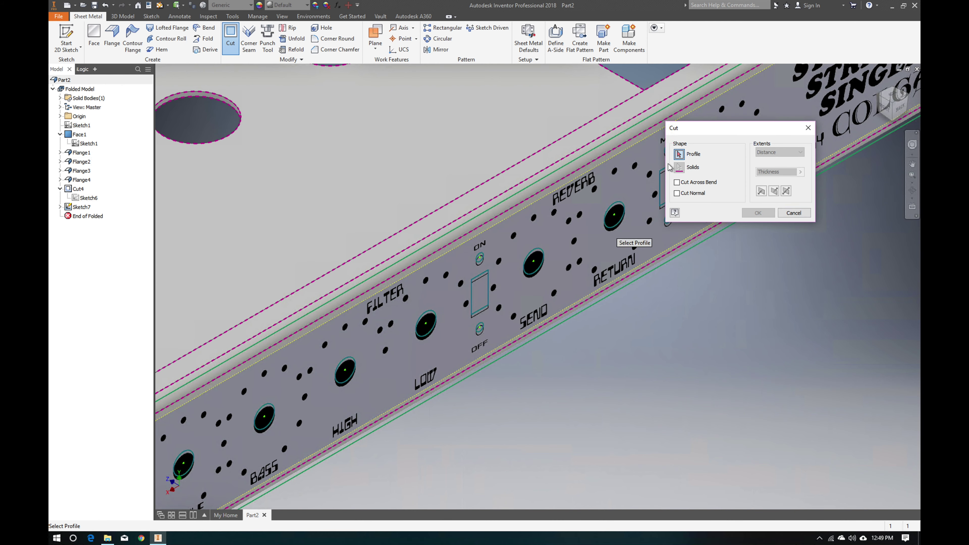
left_click(539, 259)
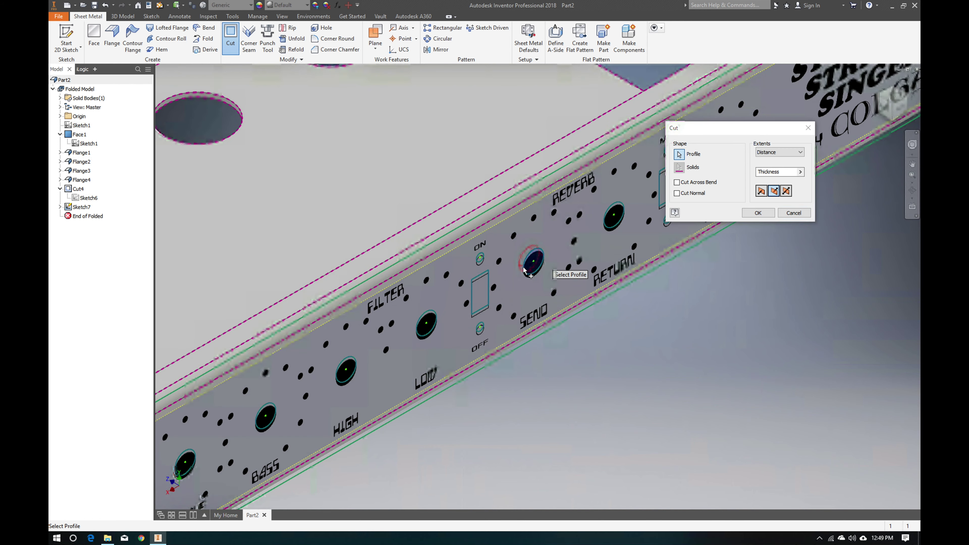
left_click(479, 294)
left_click(758, 213)
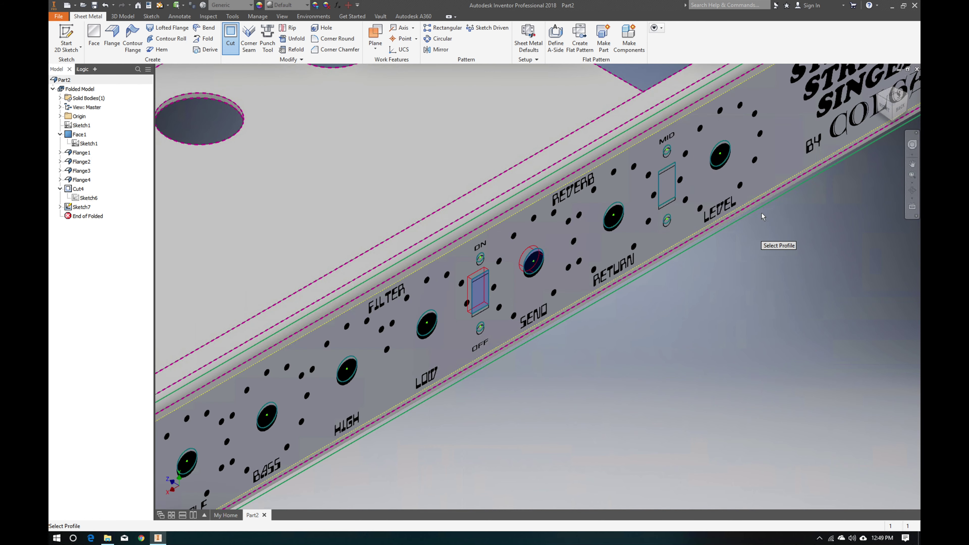
Turn on the visibility of the sketch under the back-flange cut so its hole layout and silkscreen image show again
left_click(893, 114)
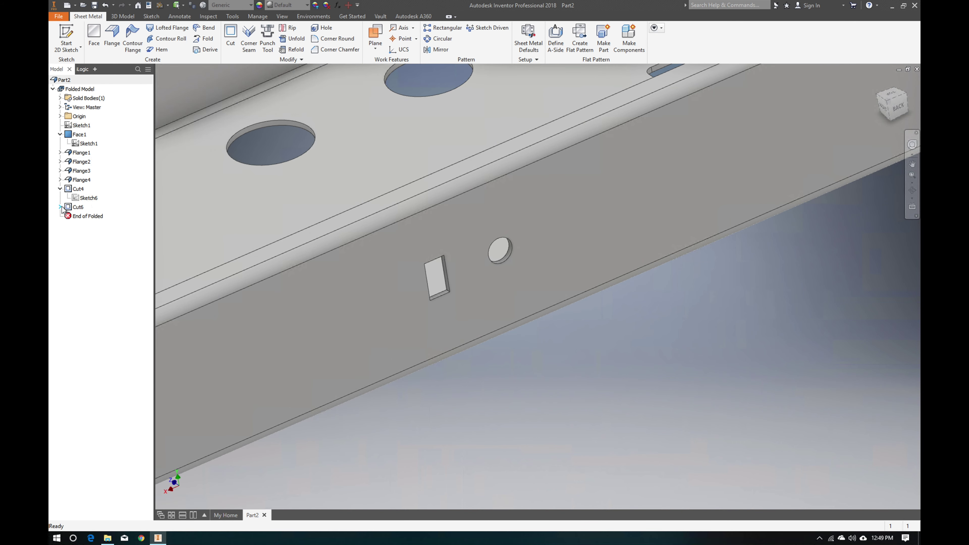
left_click(65, 216)
left_click(81, 225)
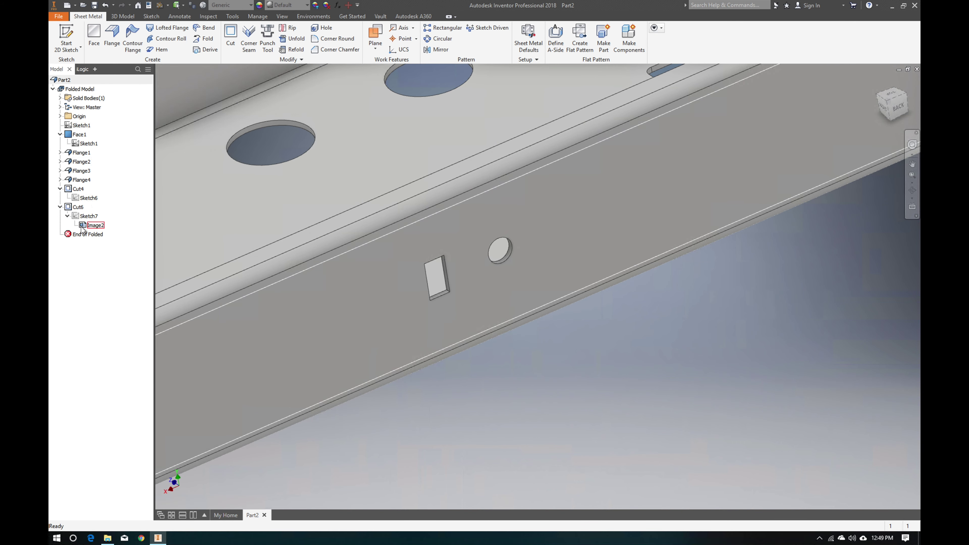
left_click(78, 216)
right_click(76, 216)
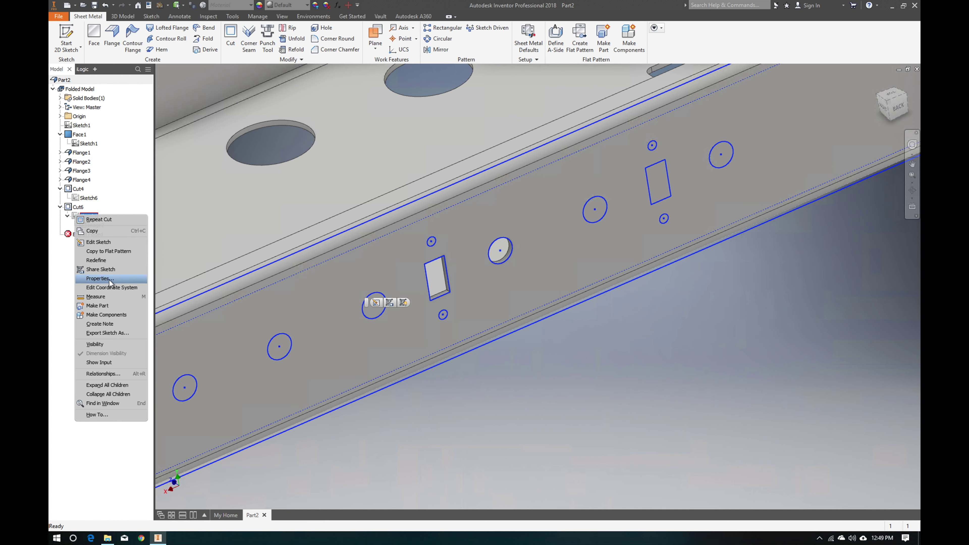
left_click(114, 345)
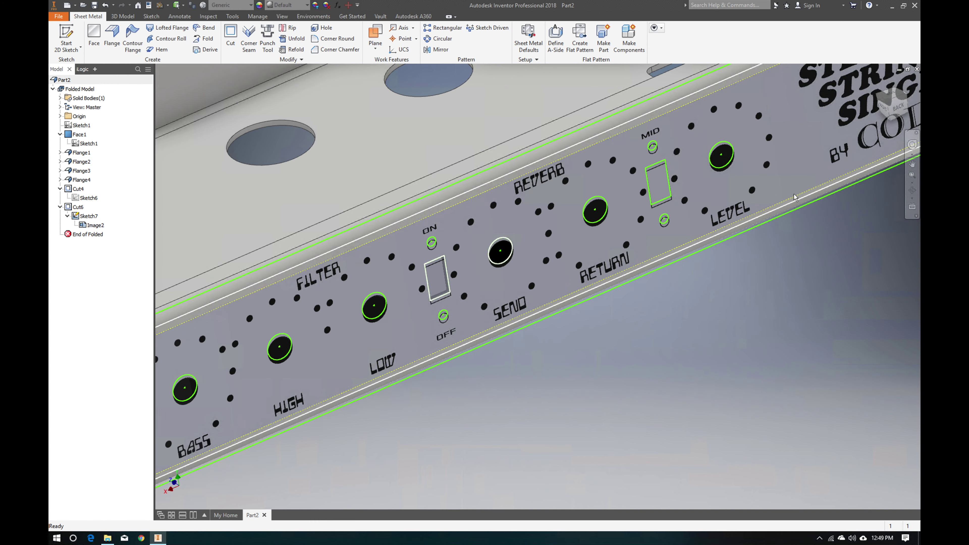
In the back view, examine how the silkscreen artwork lines up with the sketched BRIGHT, DEEP and GUITAR switch openings and the TREBLE knob hole
left_click(878, 81)
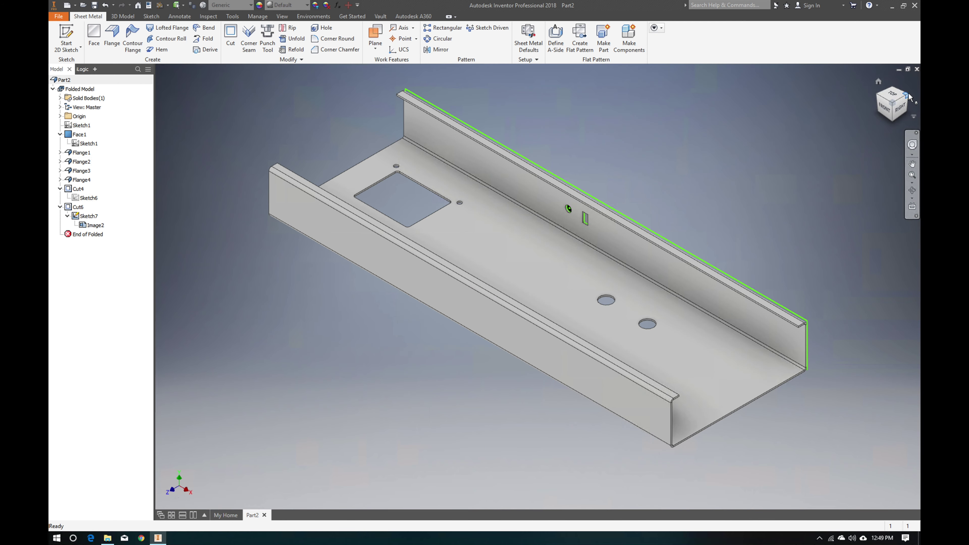
left_click(911, 97)
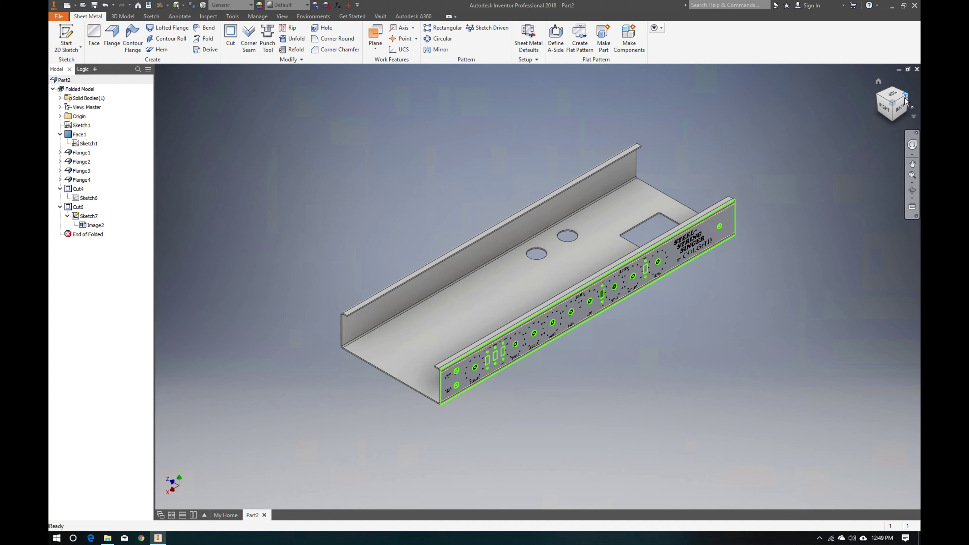
left_click(901, 109)
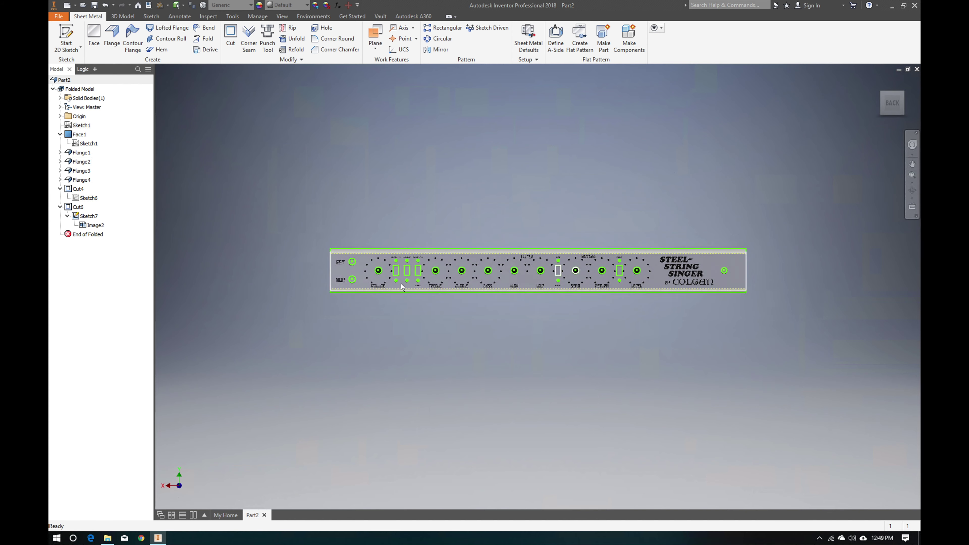
scroll(399, 284, "up", 5)
scroll(399, 285, "up", 2)
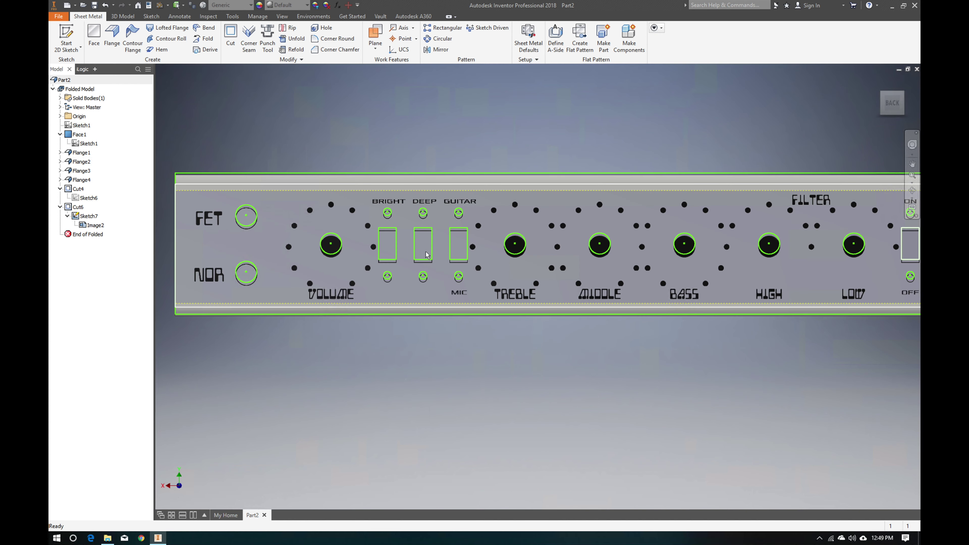
scroll(530, 239, "up", 3)
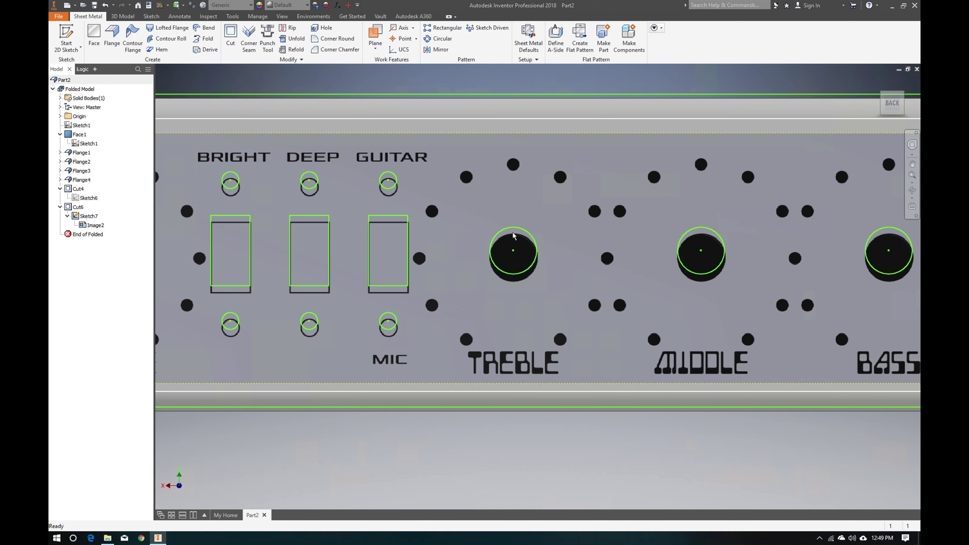
scroll(474, 271, "down", 2)
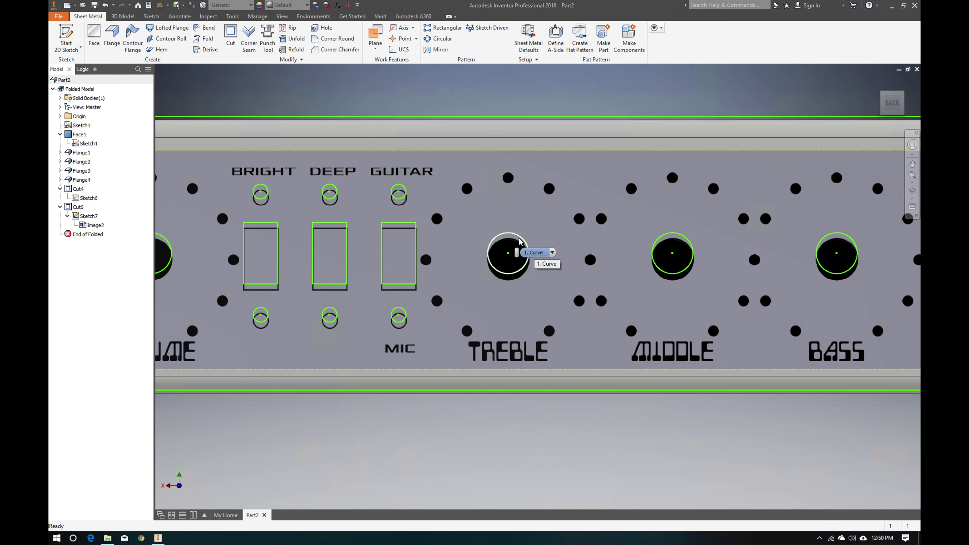
scroll(463, 318, "down", 5)
scroll(455, 296, "up", 3)
scroll(454, 296, "down", 2)
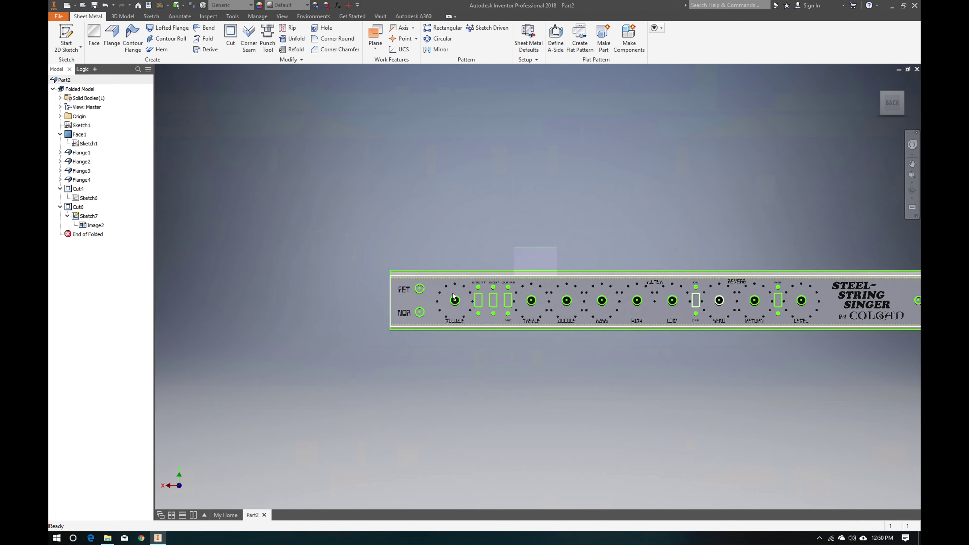
Compare the sketched hole beside the STEEL-STRING SINGER logo with its circle in the silkscreen artwork
scroll(545, 303, "down", 2)
scroll(546, 303, "up", 2)
scroll(546, 302, "down", 3)
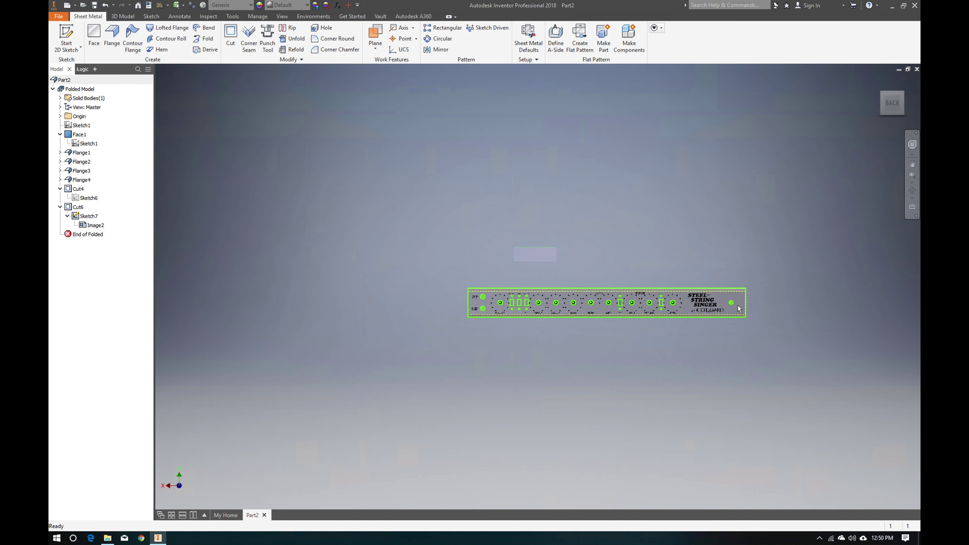
scroll(733, 306, "up", 2)
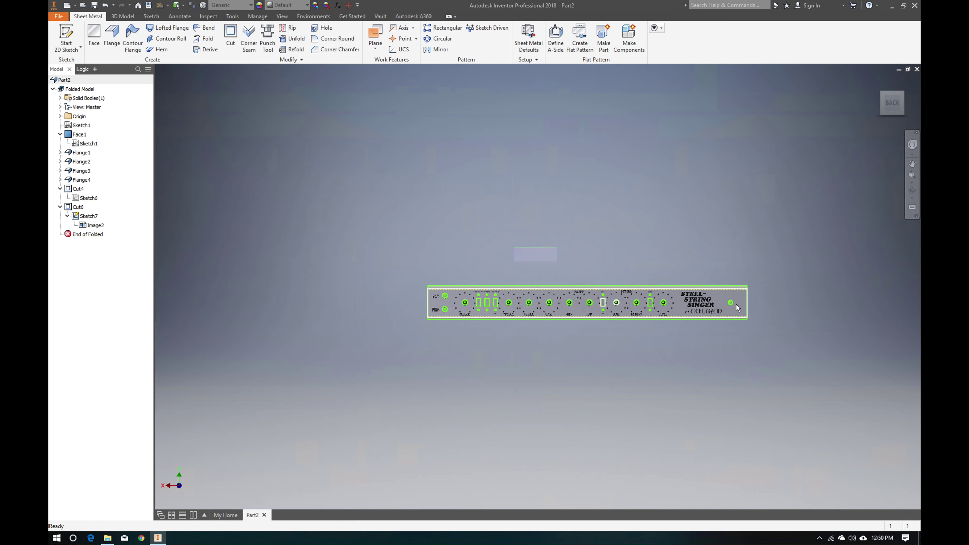
scroll(735, 305, "up", 3)
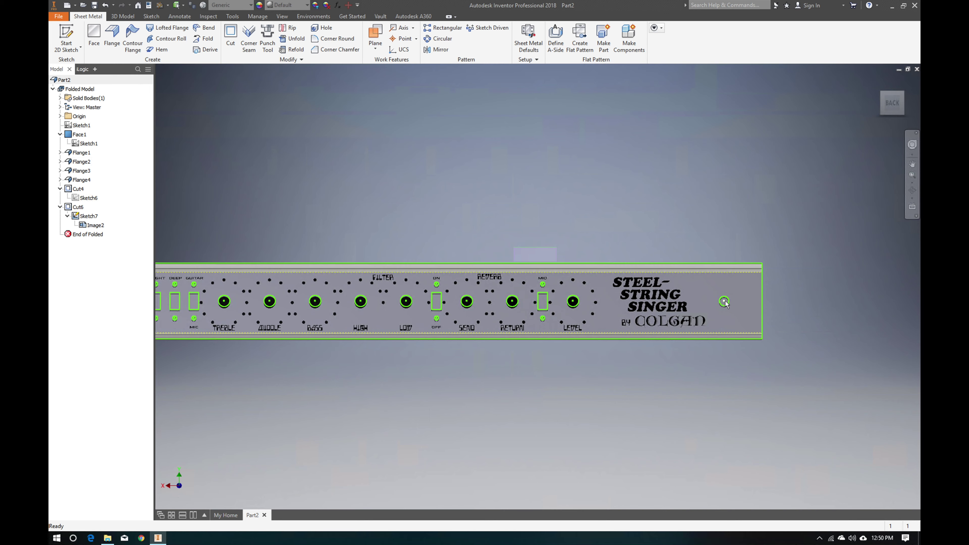
scroll(724, 302, "up", 6)
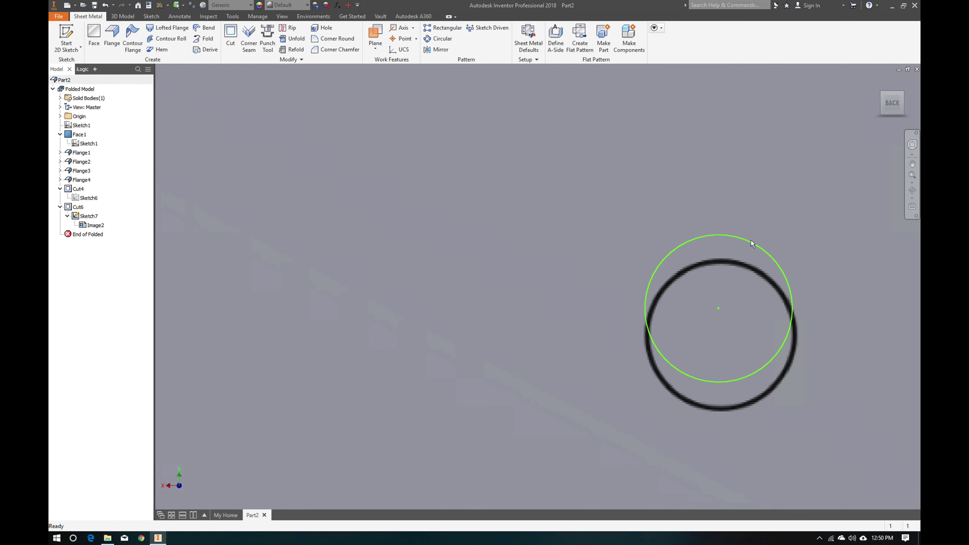
scroll(696, 271, "down", 5)
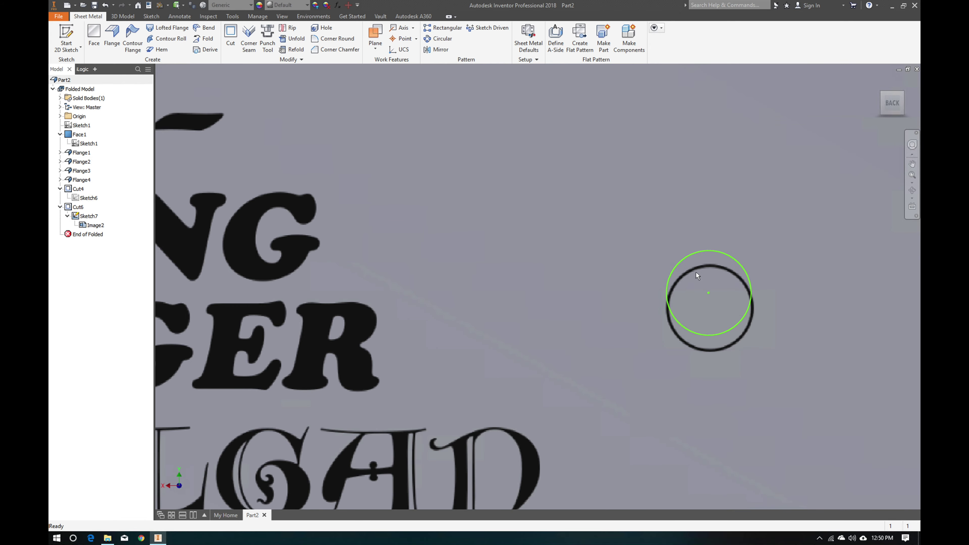
scroll(697, 272, "down", 8)
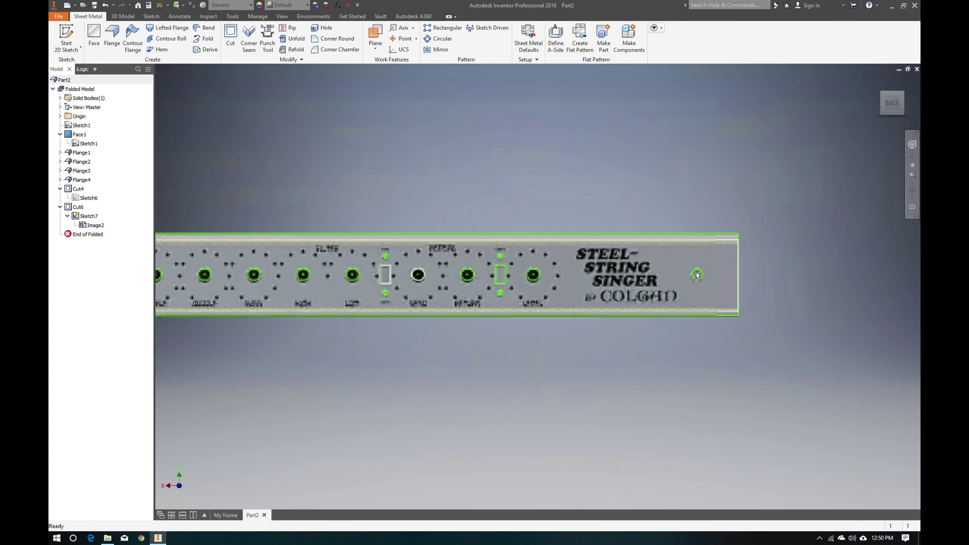
Compare the sketched FET and NOR jack holes and the VOLUME knob hole with the silkscreen artwork
scroll(258, 343, "down", 5)
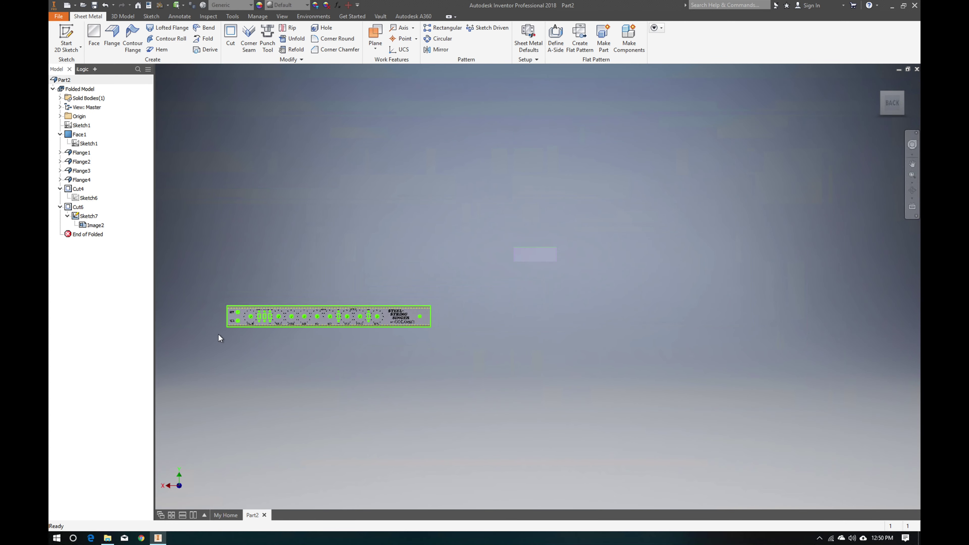
scroll(224, 323, "up", 10)
scroll(345, 223, "up", 4)
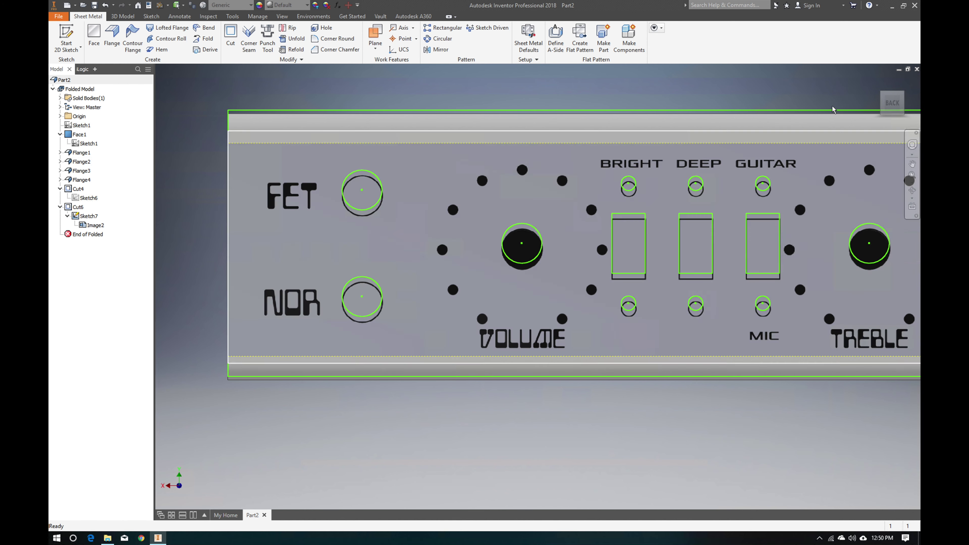
mouse_move(882, 86)
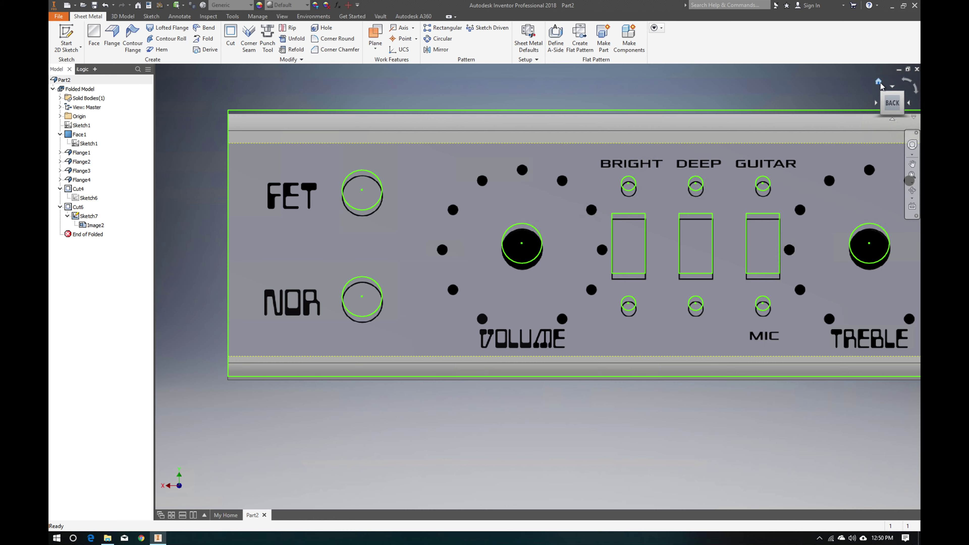
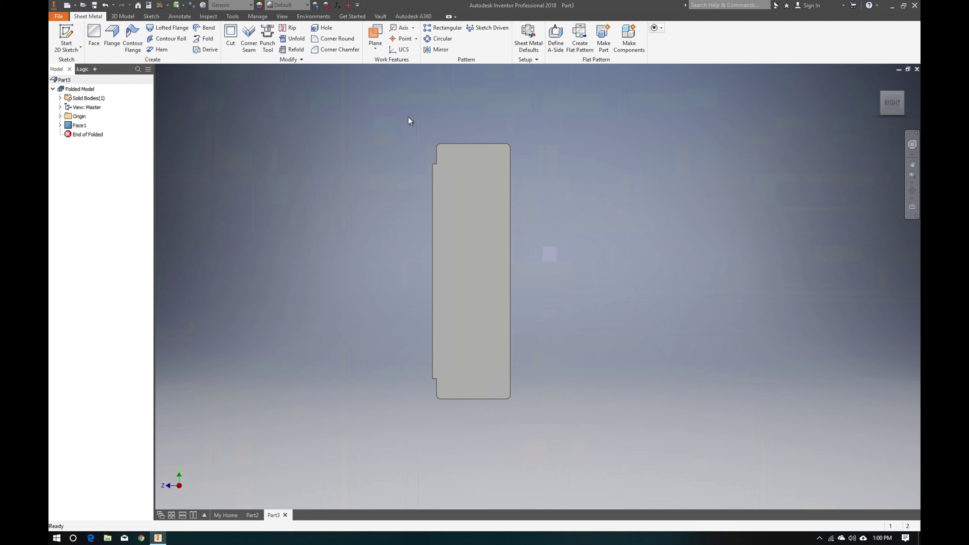
Close both sheet metal parts, Part3 and Part2, without saving their changes
scroll(476, 151, "up", 3)
scroll(512, 382, "down", 6)
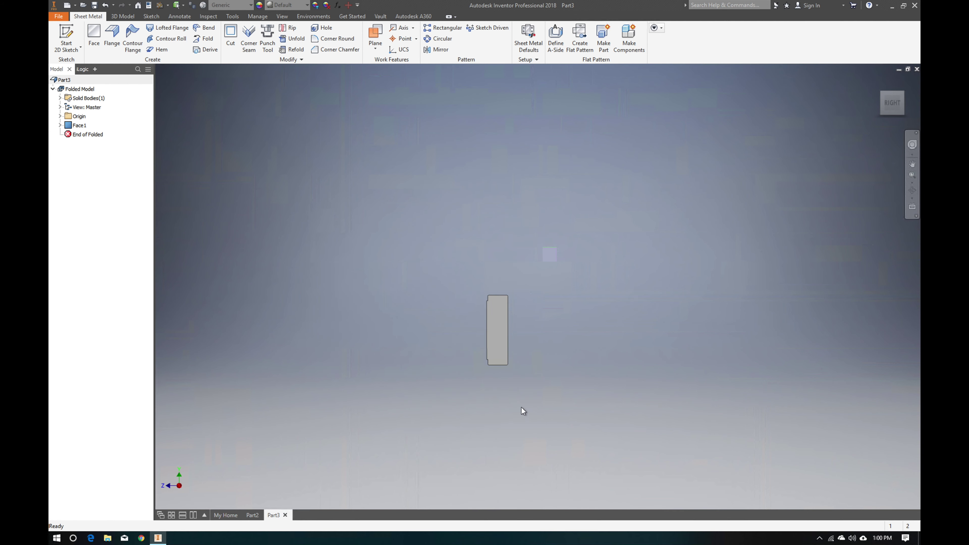
scroll(492, 289, "up", 5)
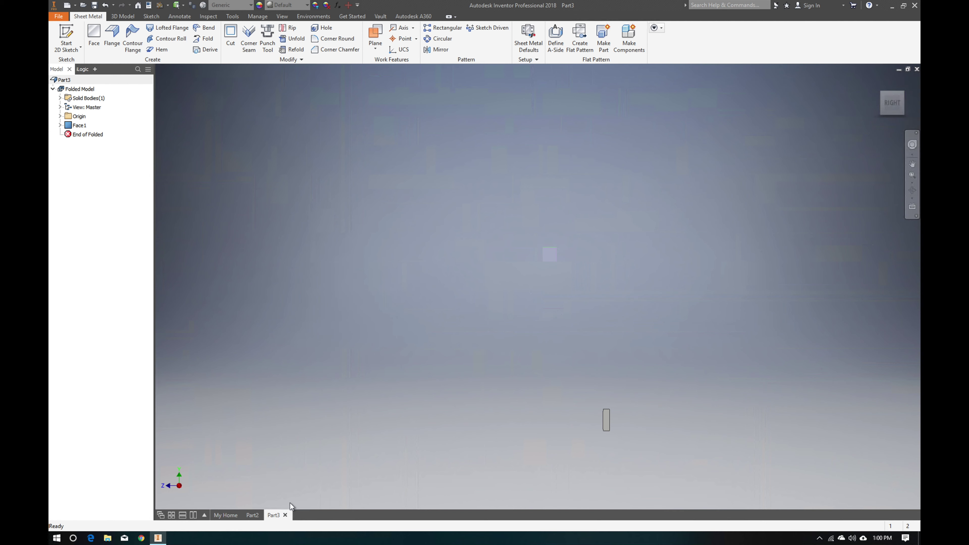
left_click(286, 516)
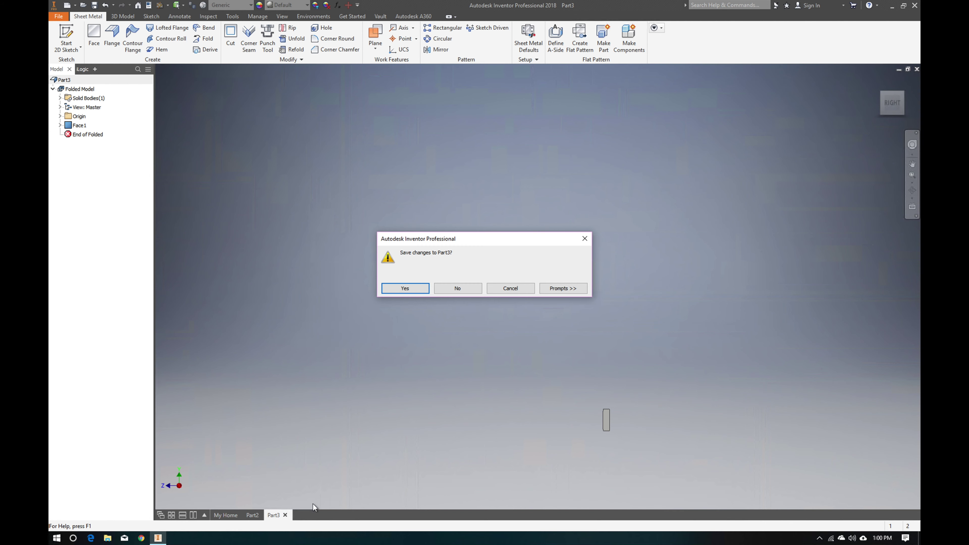
left_click(457, 289)
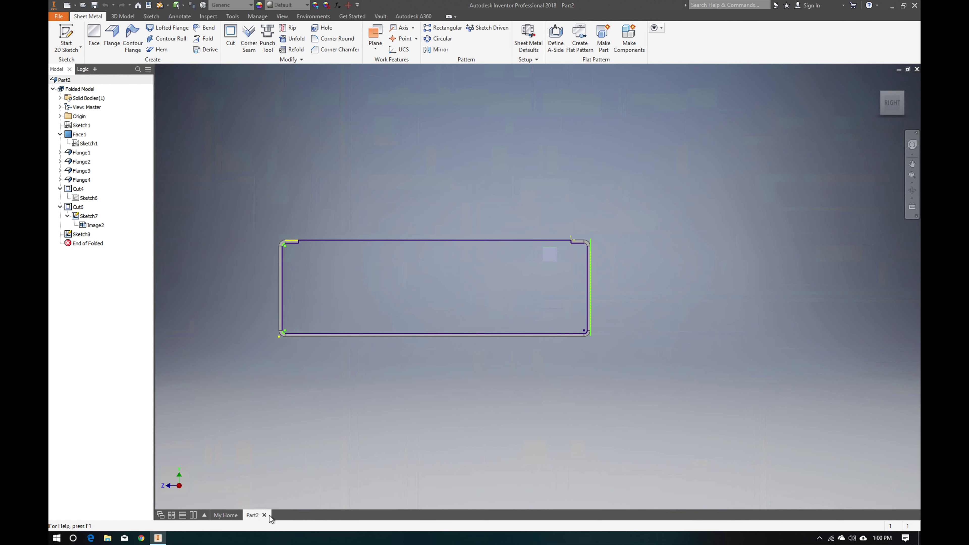
left_click(879, 81)
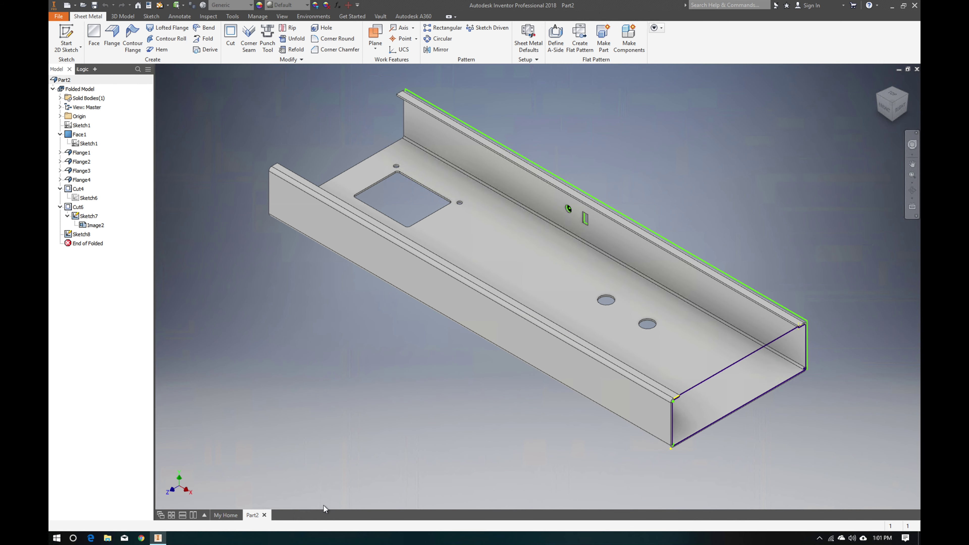
left_click(264, 516)
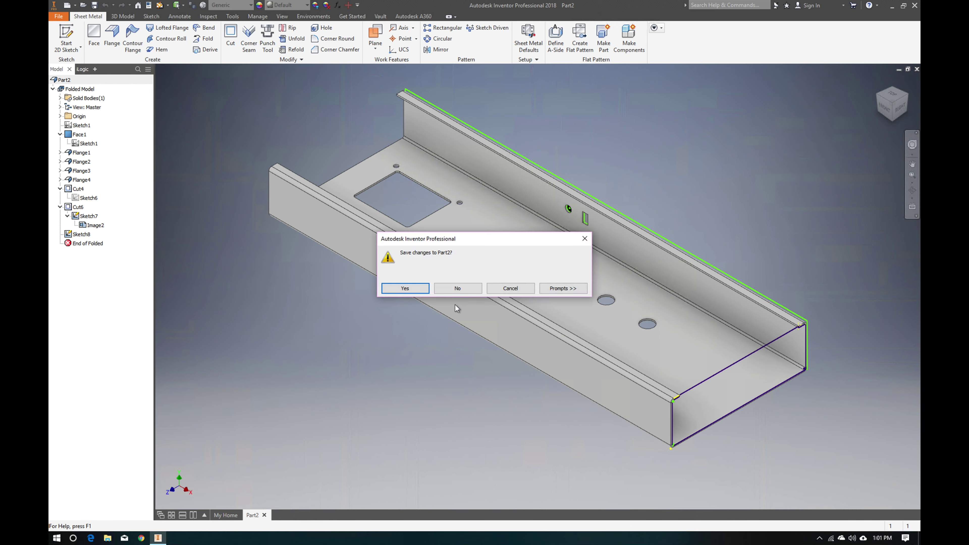
left_click(460, 288)
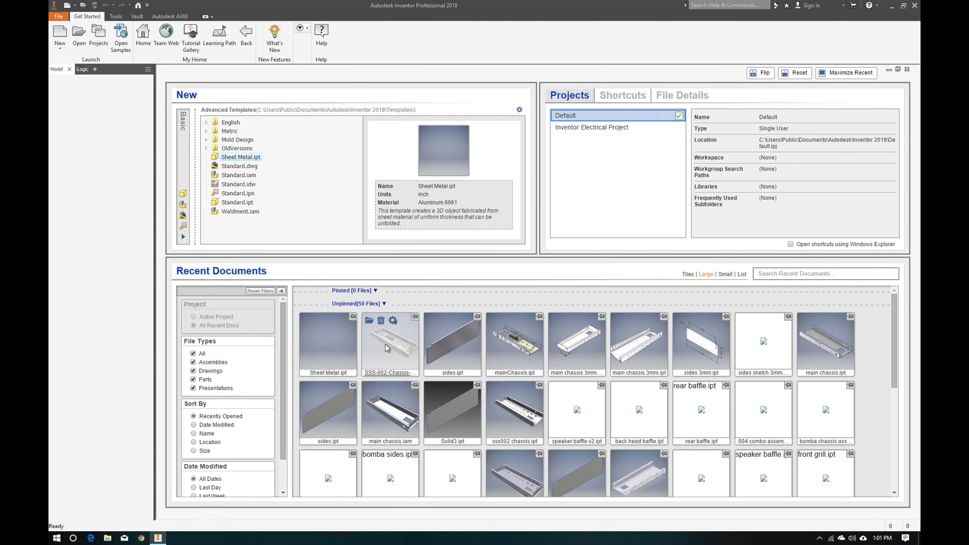
Create a new assembly from the Standard.iam template
left_click(61, 46)
left_click(76, 66)
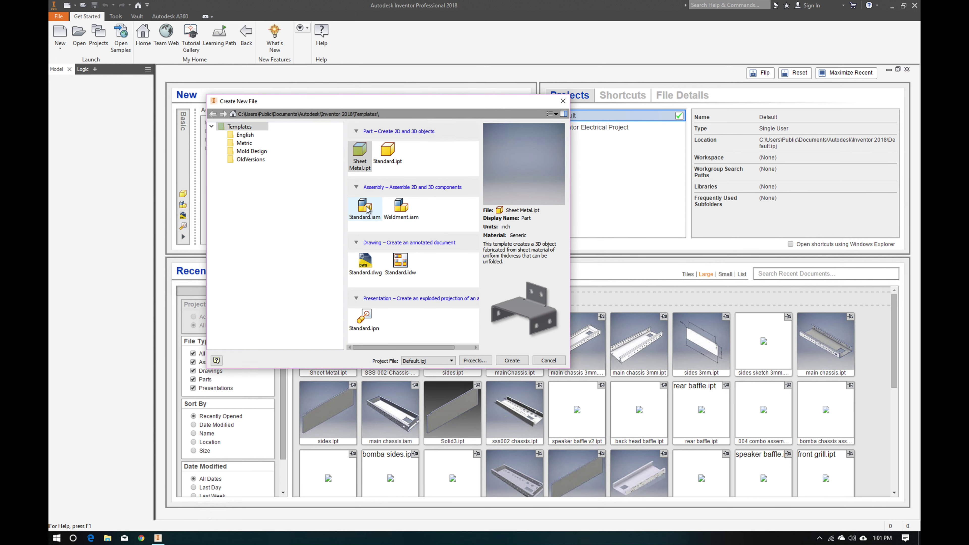
double_click(365, 207)
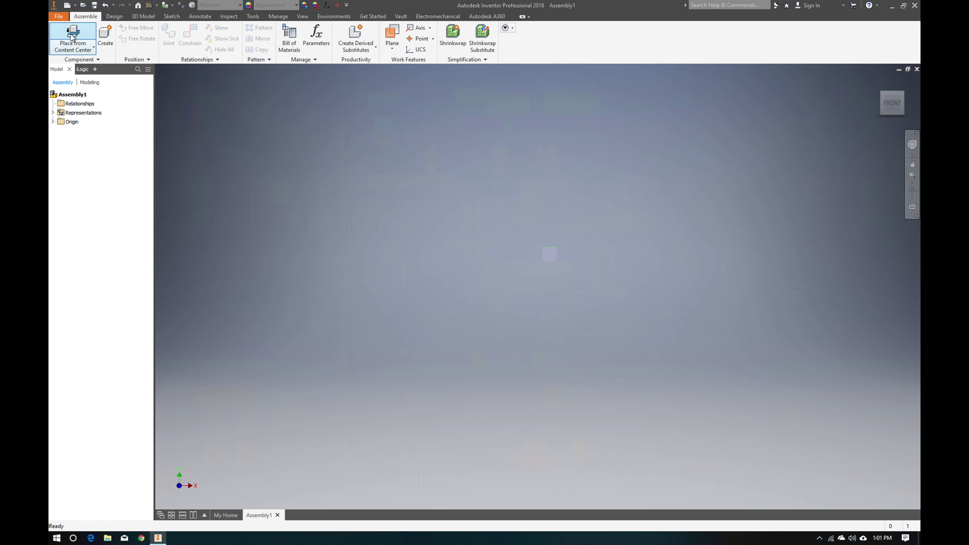
left_click(75, 48)
left_click(75, 49)
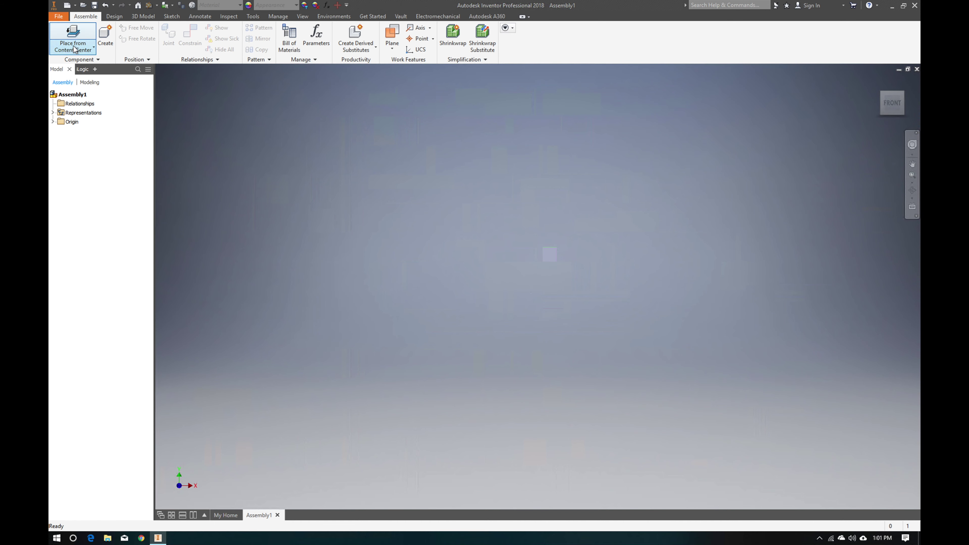
left_click(75, 49)
left_click(76, 36)
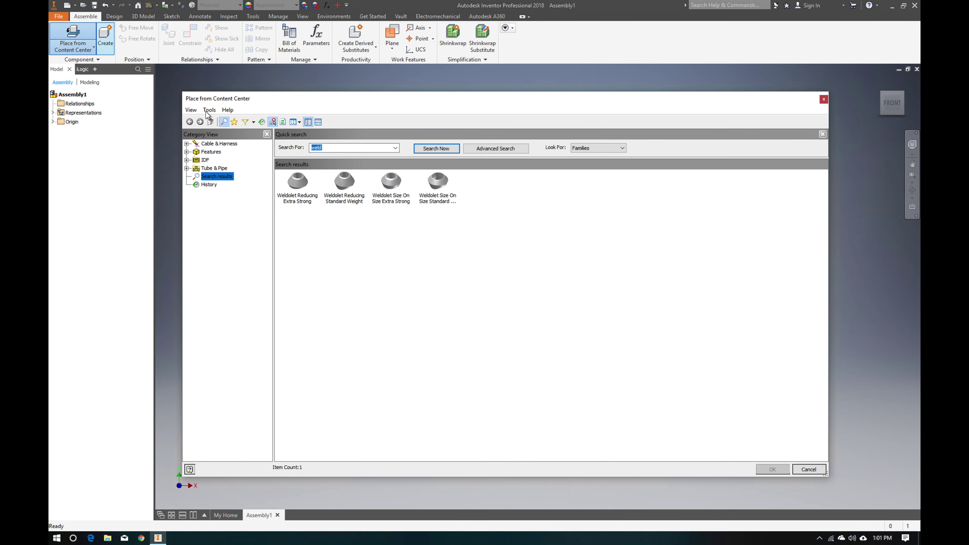
left_click(824, 100)
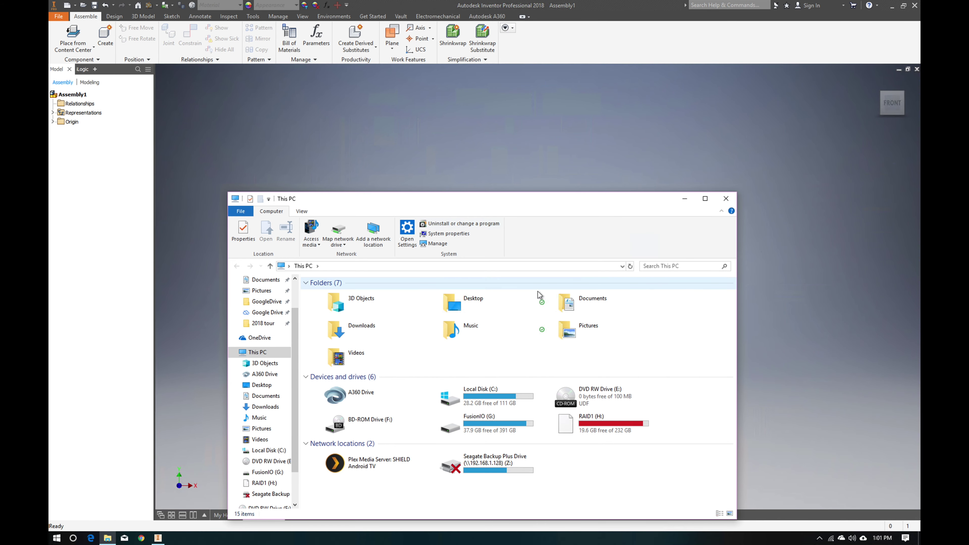
In File Explorer, open the 3D-CAD-Design folder inside steel-string-singer-sn-002 in the git folder of Documents
double_click(586, 302)
double_click(346, 312)
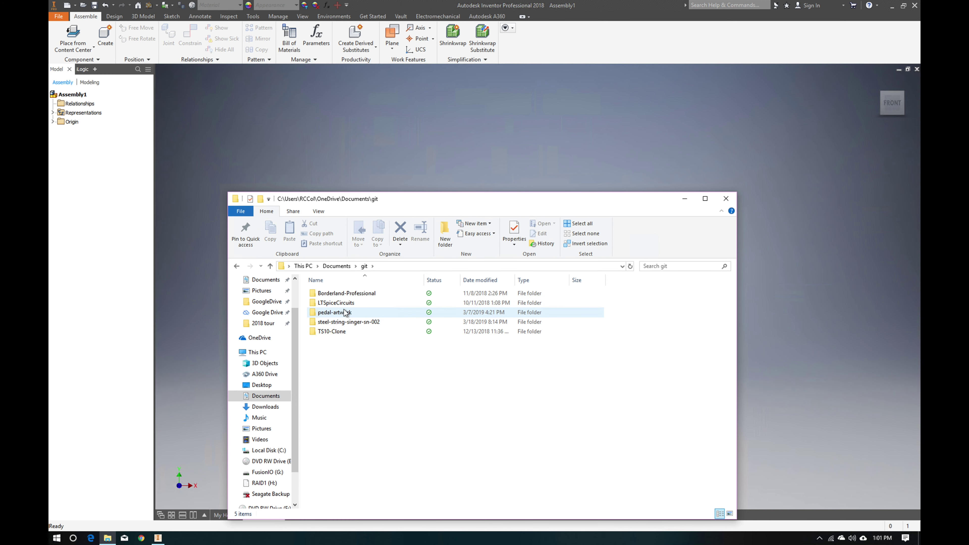
double_click(347, 322)
double_click(344, 294)
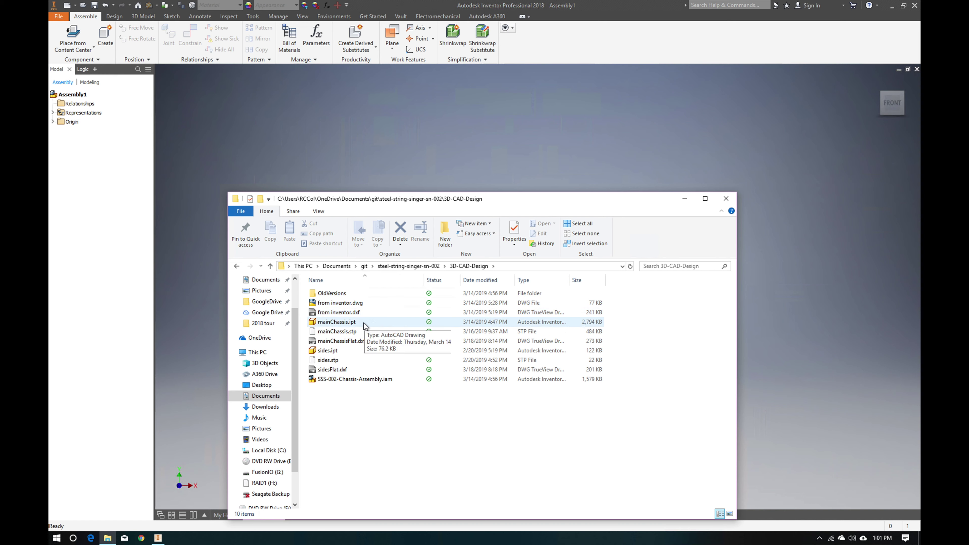
Insert mainChassis.ipt and sides.ipt from the 3D-CAD-Design folder into the assembly, and close the File Explorer window
left_click(347, 324)
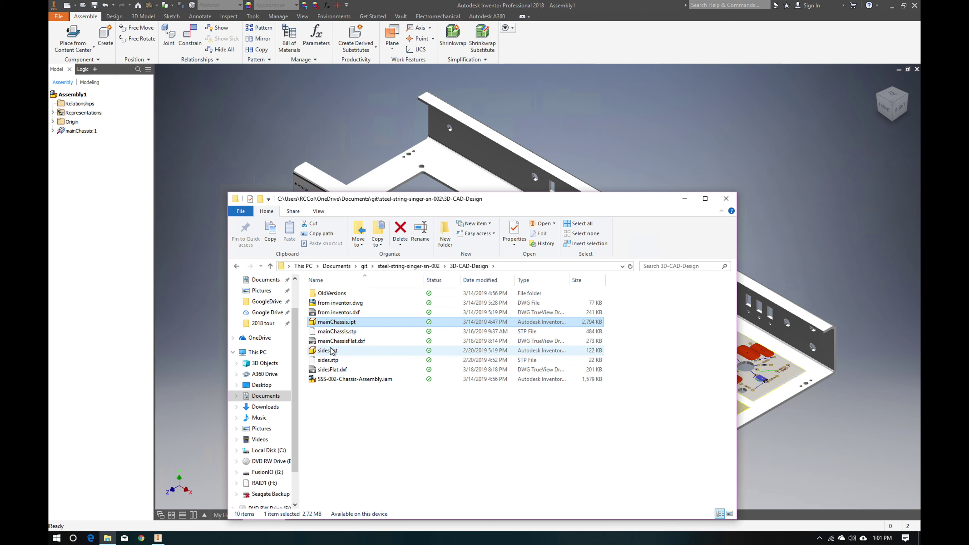
left_click_drag(328, 351, 117, 227)
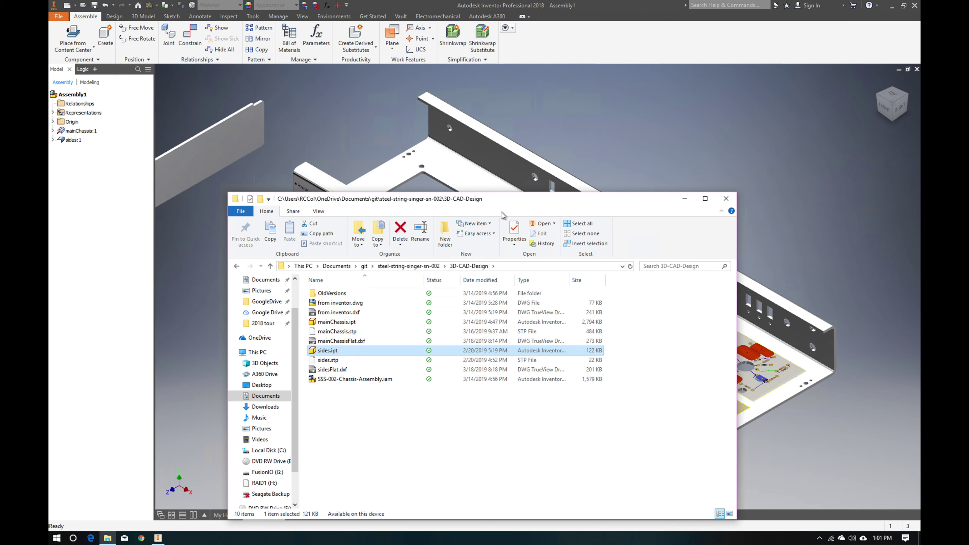
left_click(727, 200)
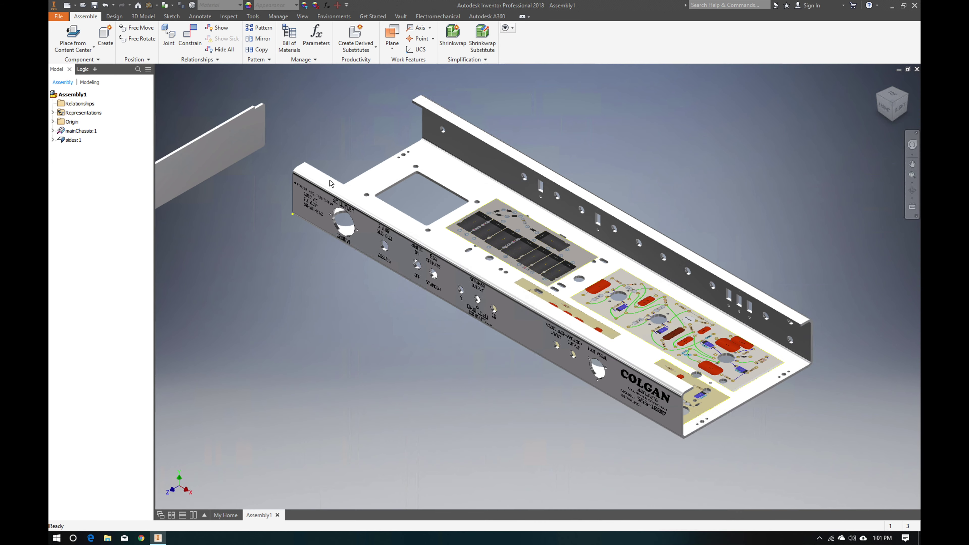
Move the side panel parallel to the chassis's open end beside the transformer cutout, lined up with its width in the top view
left_click(218, 152)
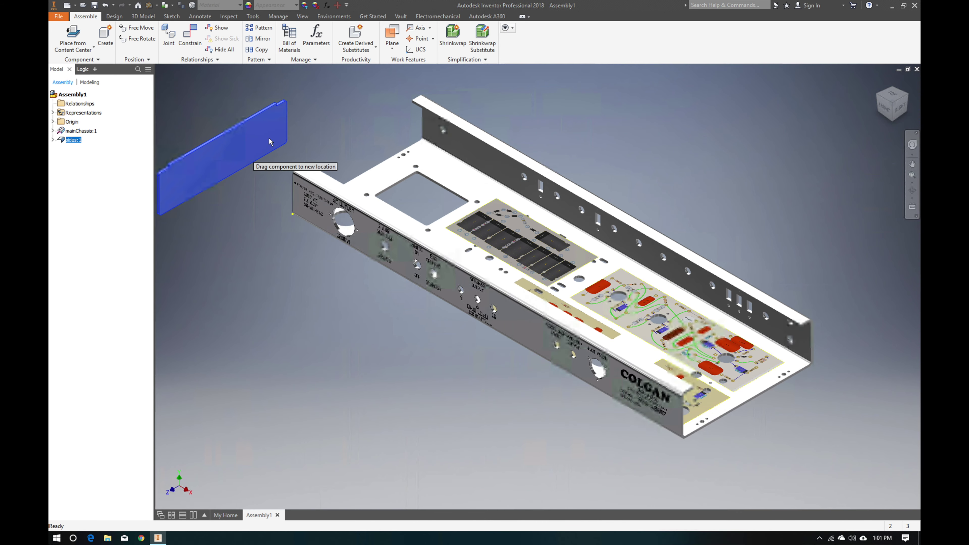
left_click_drag(270, 142, 303, 132)
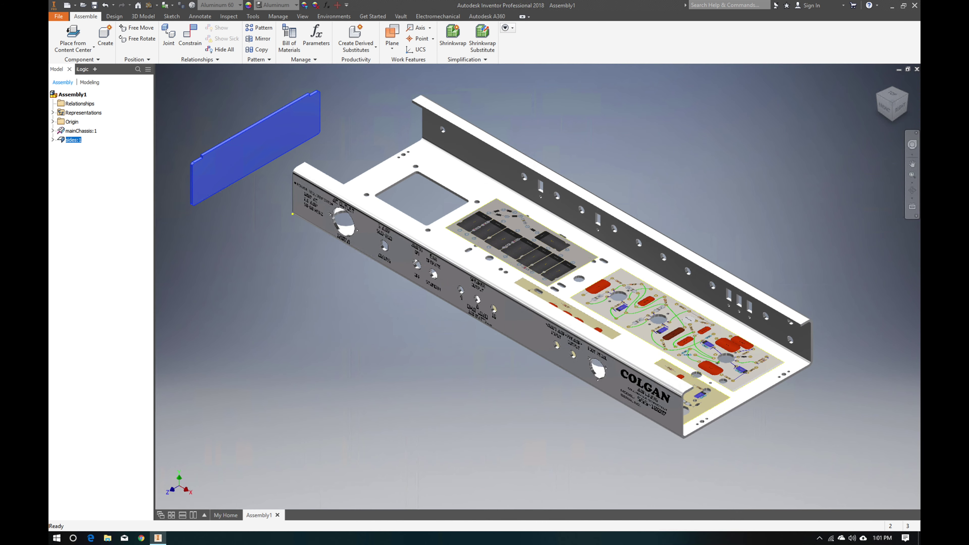
left_click(893, 98)
left_click(374, 359)
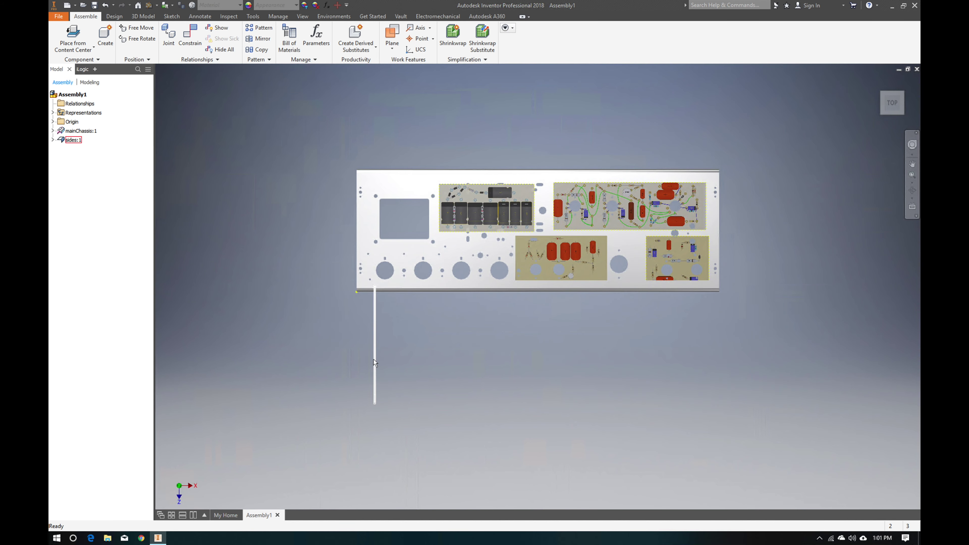
left_click_drag(374, 353, 340, 244)
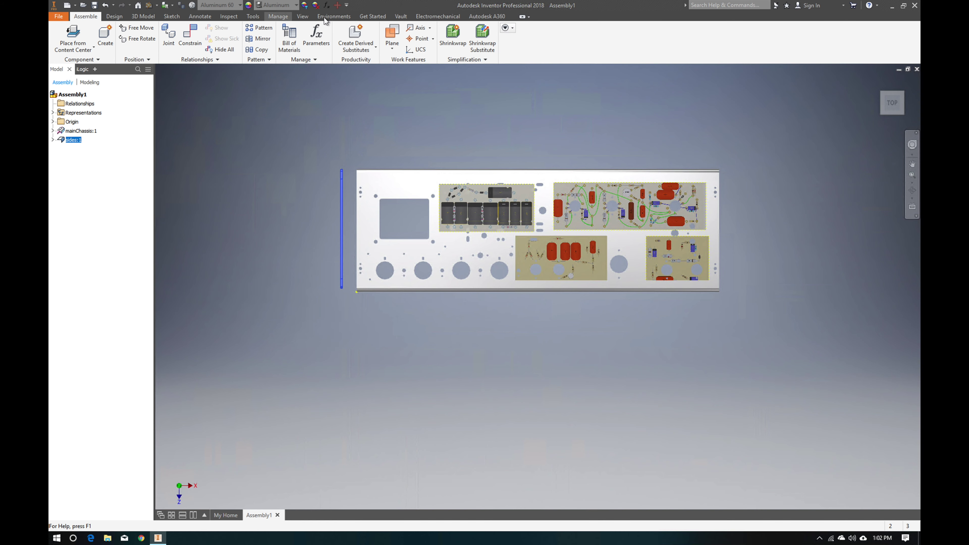
Set the assembly's visual style to Shaded with Hidden Edges
left_click(302, 16)
left_click(329, 17)
left_click(304, 17)
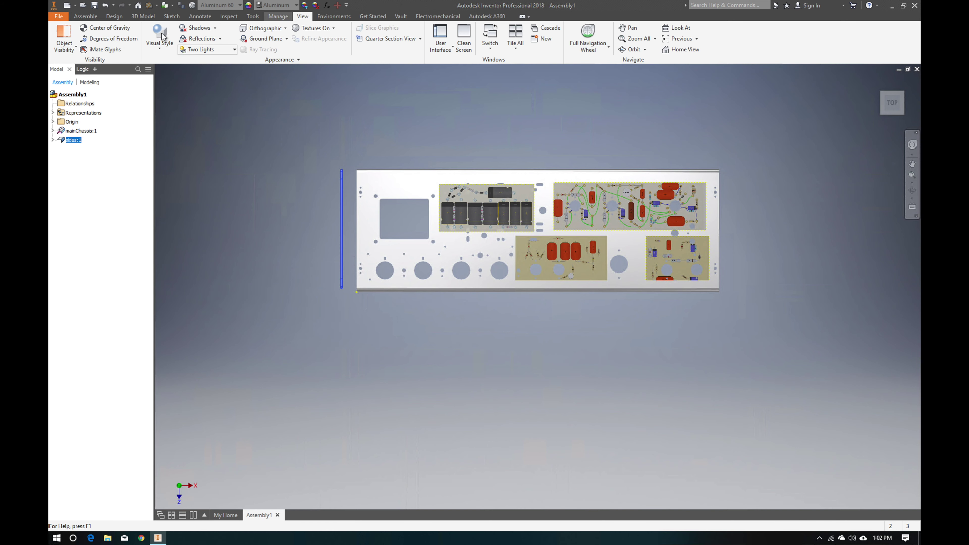
left_click(159, 39)
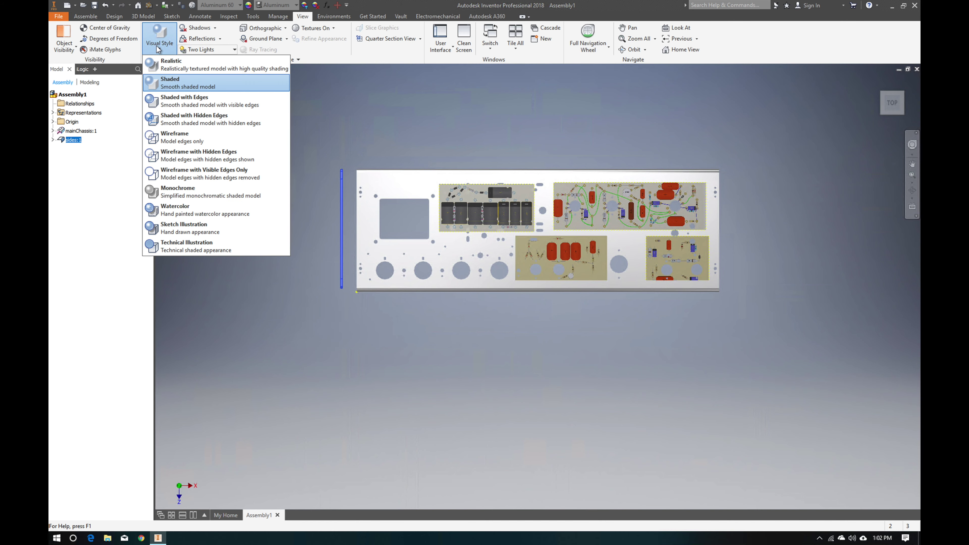
left_click(174, 120)
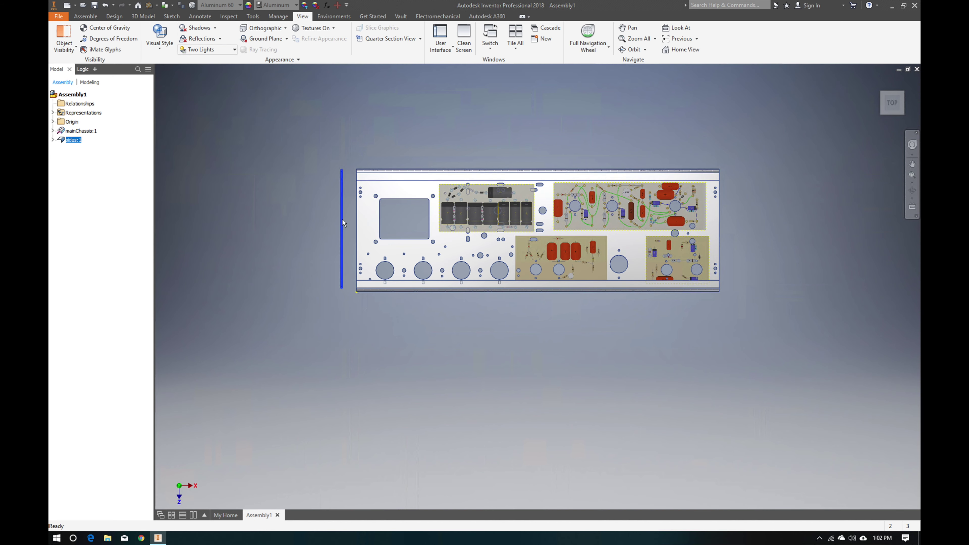
Move the side panel inside the chassis end, over the row of small mounting holes, in the top view
left_click_drag(342, 219, 360, 219)
scroll(359, 217, "up", 3)
scroll(359, 217, "up", 3)
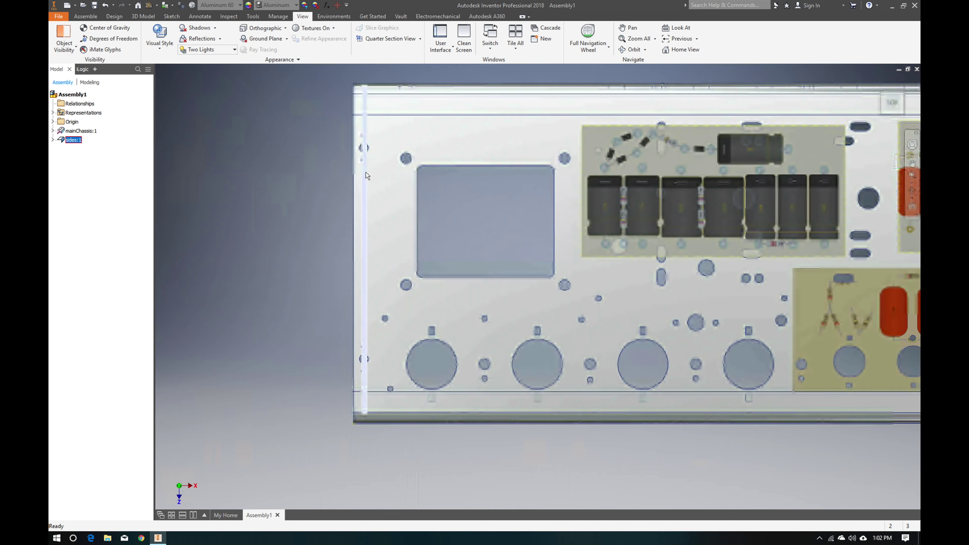
left_click_drag(364, 186, 366, 188)
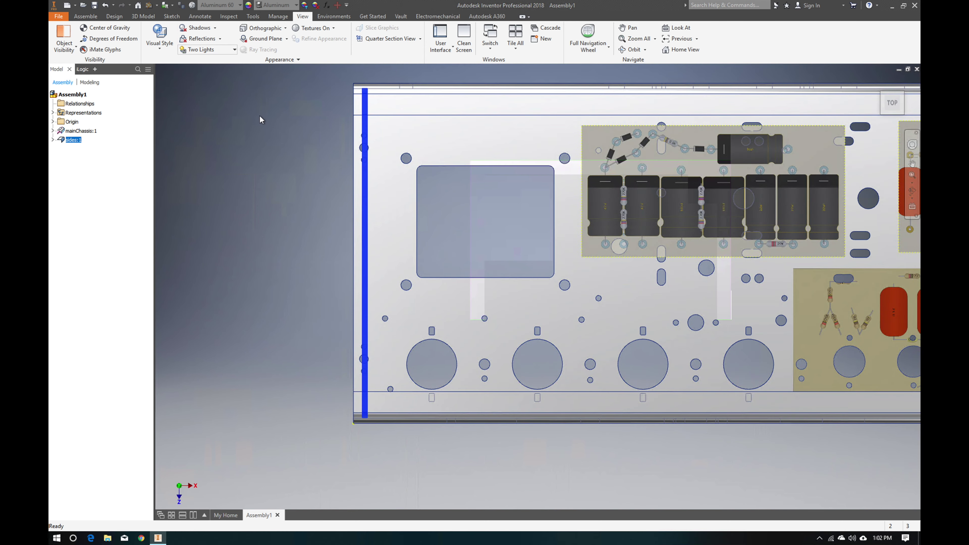
left_click(260, 119)
Lower the side panel into the chassis's U-shaped profile in the left view, fitting it between the flanges
left_click(879, 83)
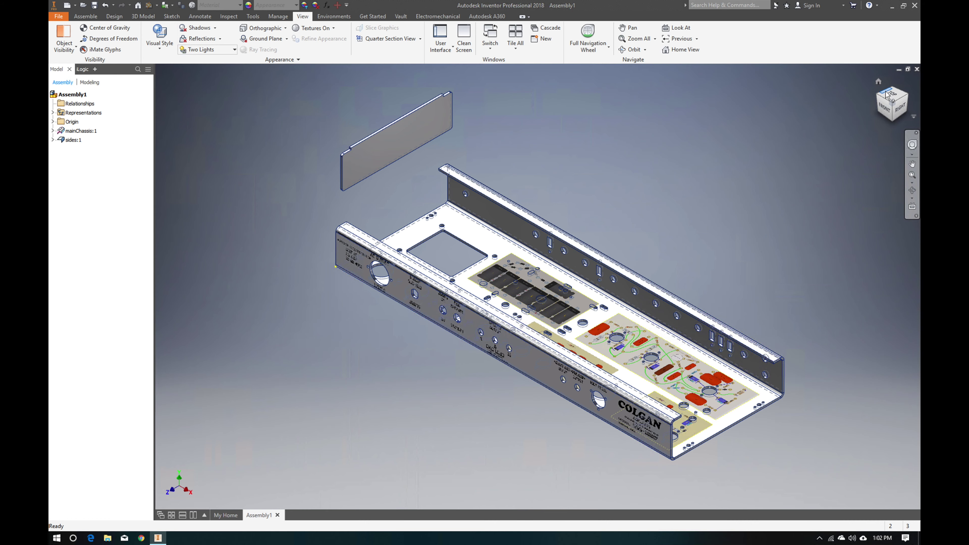
left_click(886, 95)
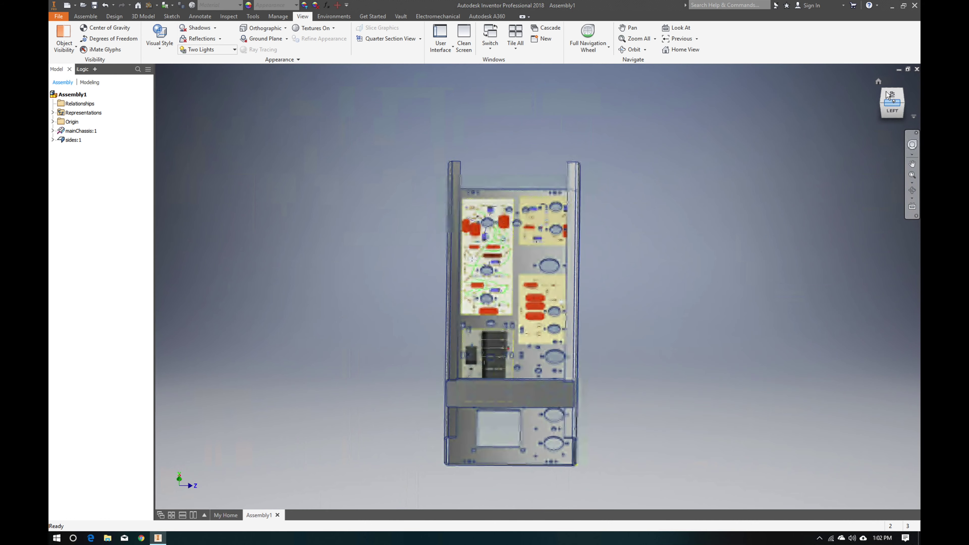
left_click(893, 111)
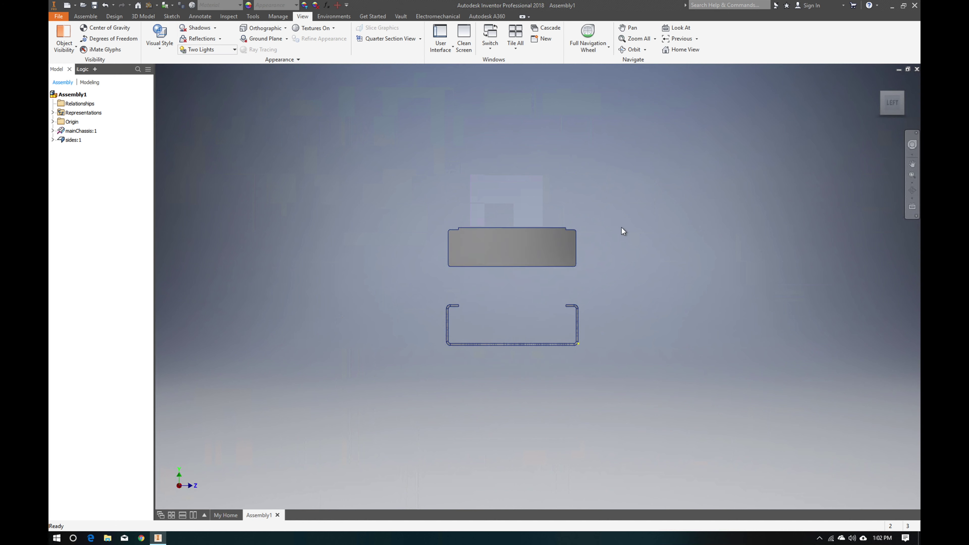
left_click(515, 250)
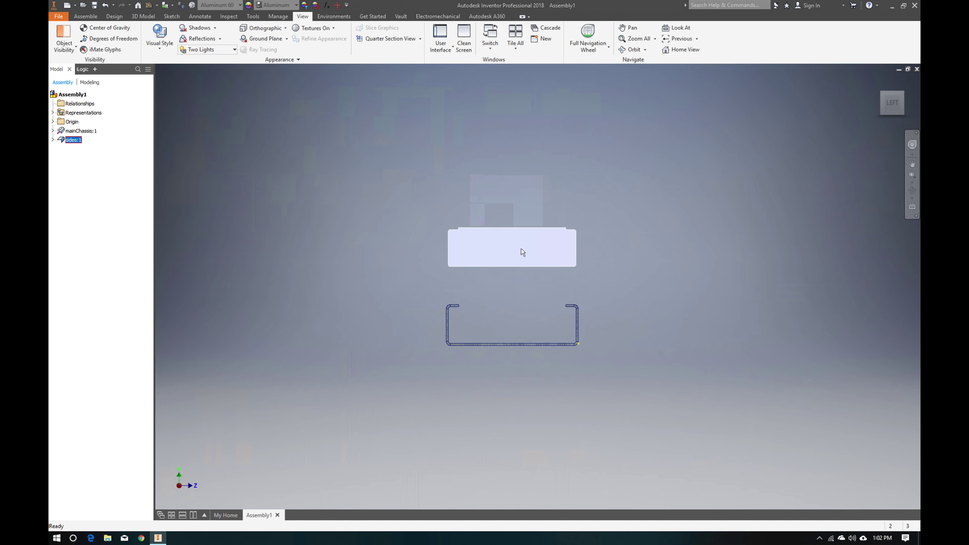
left_click_drag(523, 259, 528, 325)
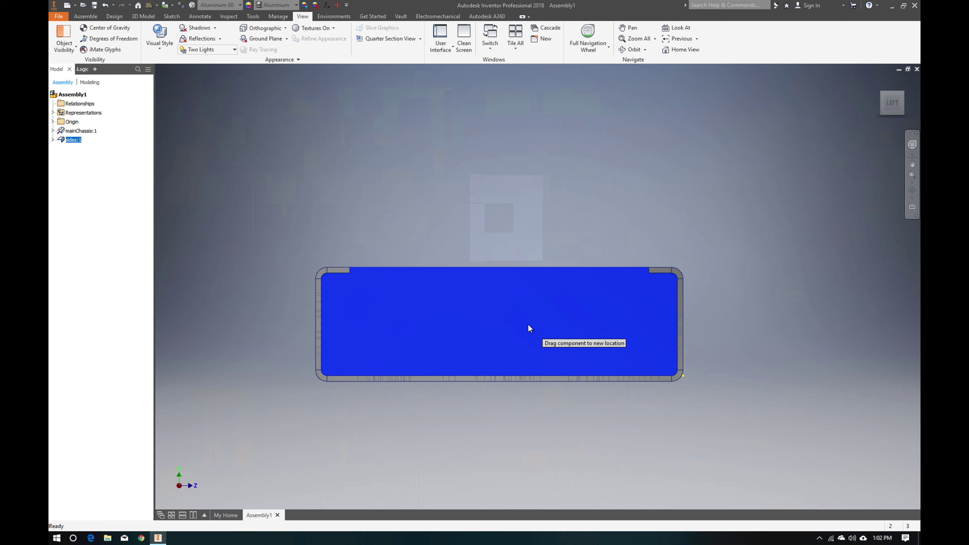
left_click(587, 145)
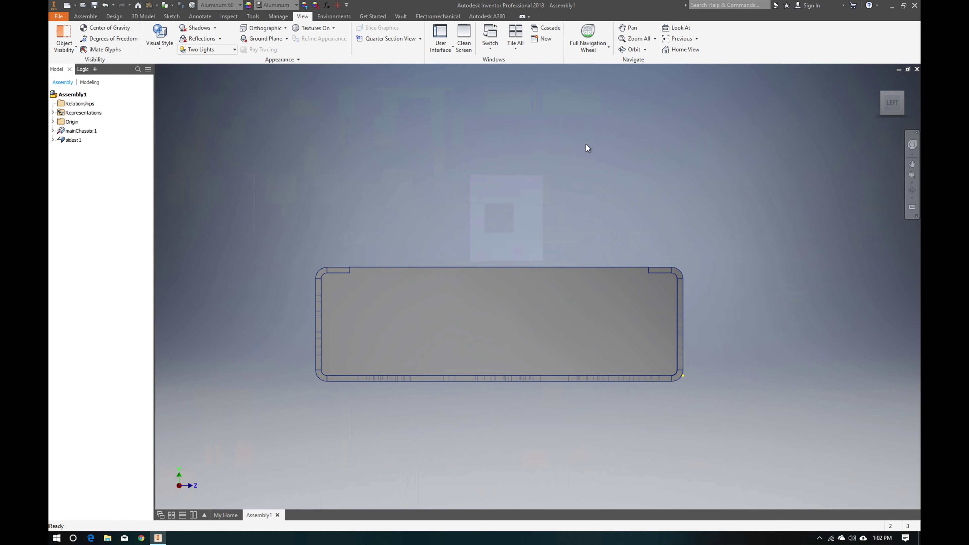
Shift the side panel slightly inward in the top view so it sits just past the chassis's end mounting holes
left_click(879, 82)
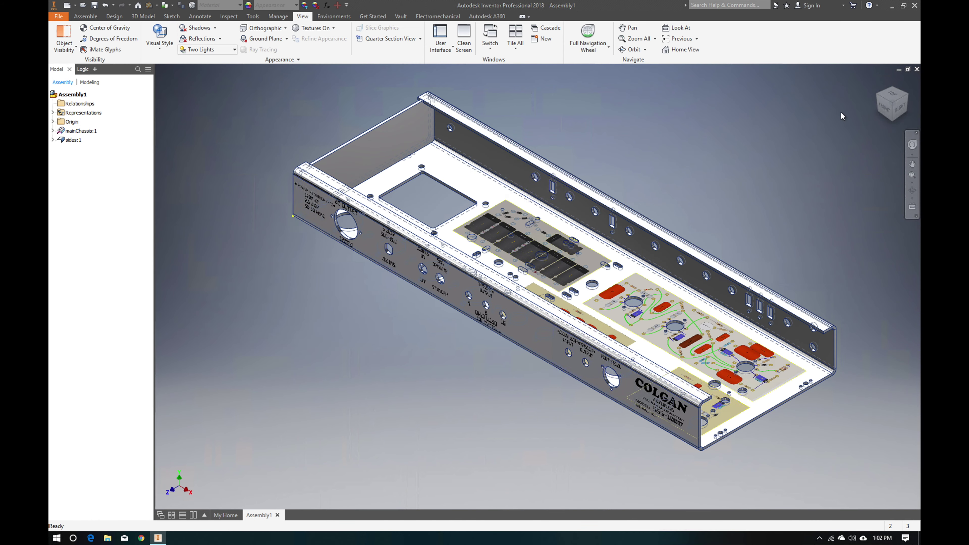
left_click(893, 99)
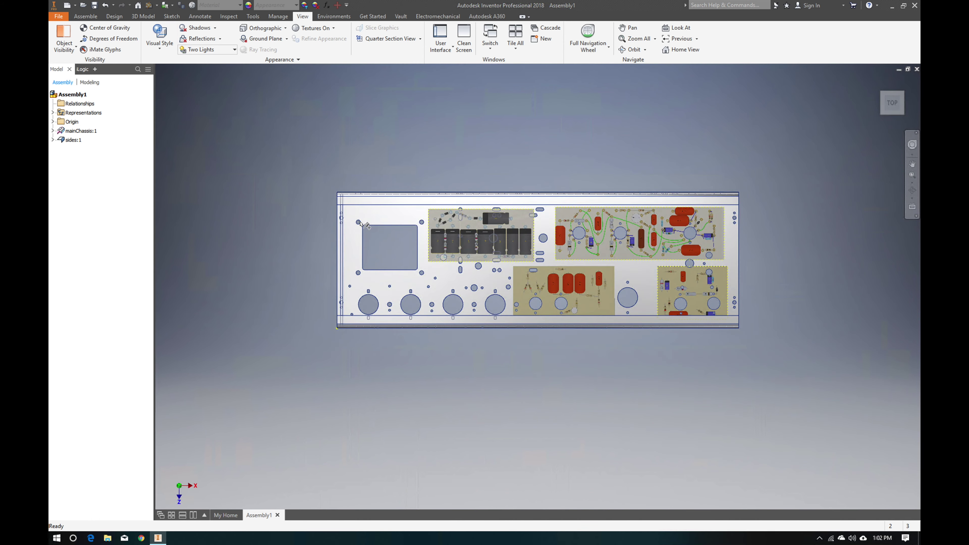
scroll(336, 225, "down", 3)
scroll(344, 218, "down", 2)
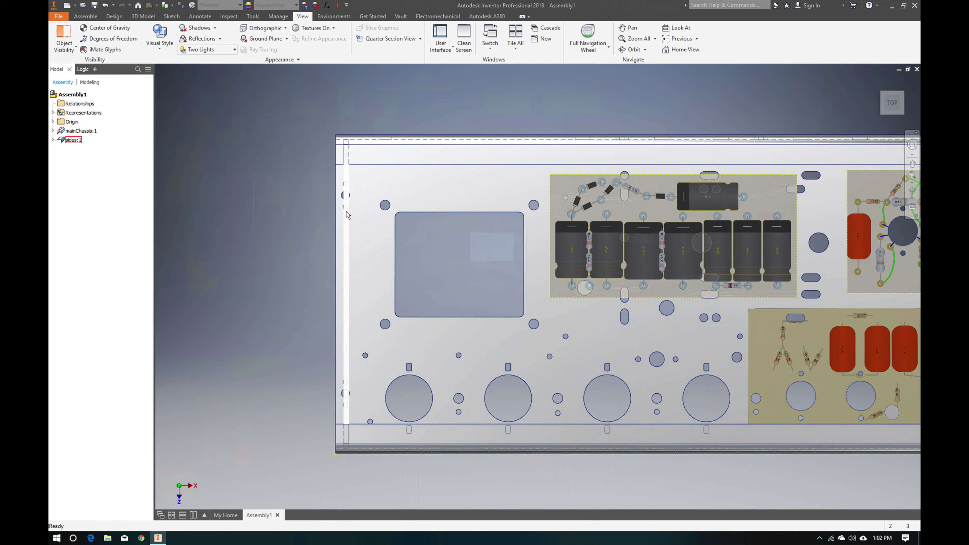
left_click_drag(348, 218, 357, 220)
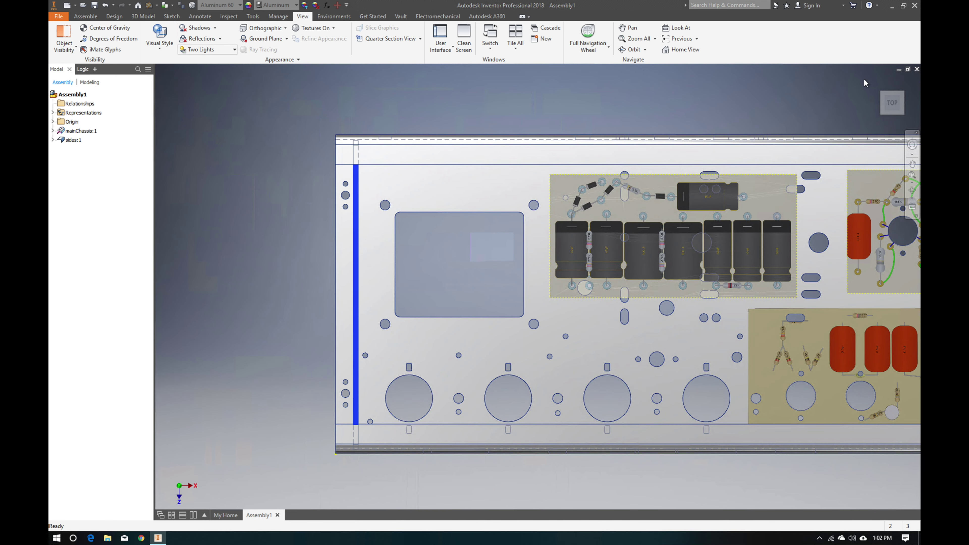
Examine the side panel's fit inside the chassis end from the home view and the opposite corner
left_click(879, 82)
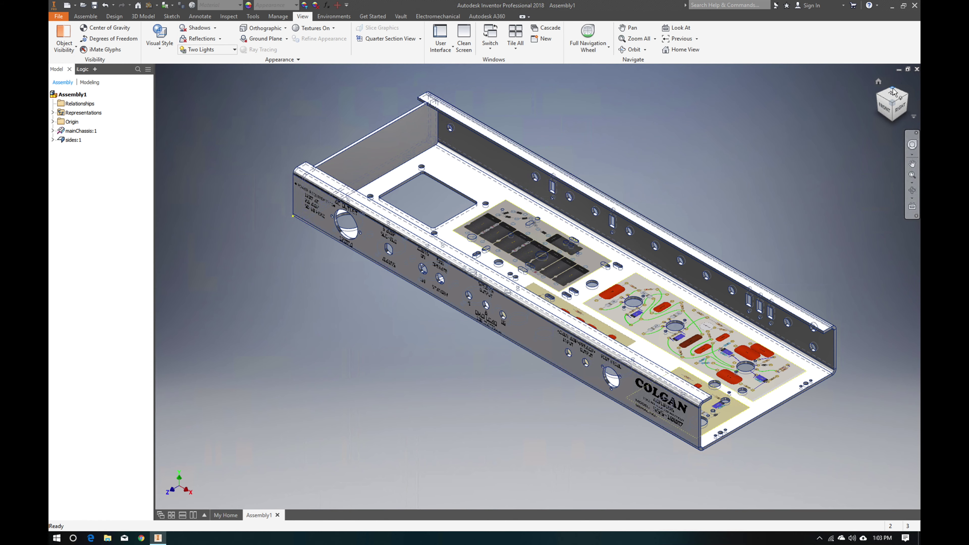
left_click(894, 92)
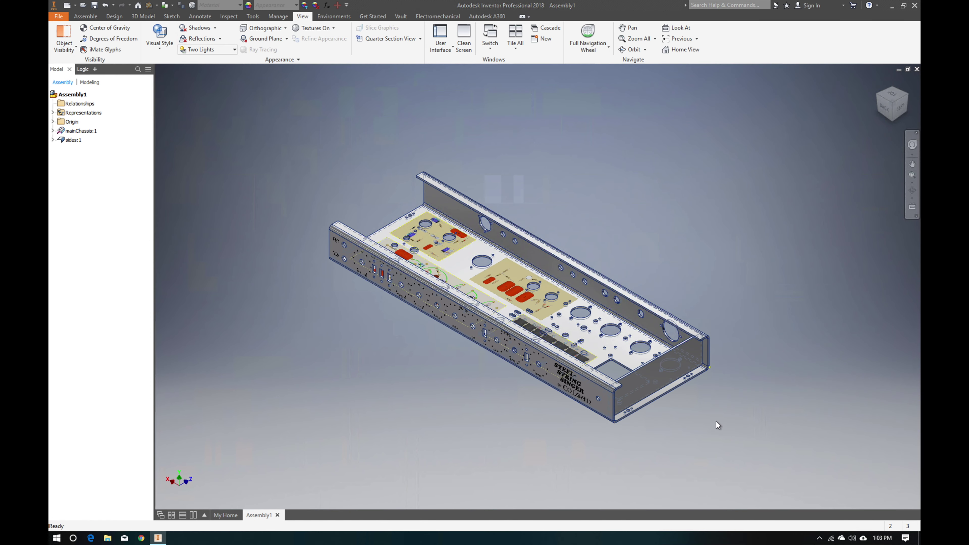
scroll(718, 425, "up", 3)
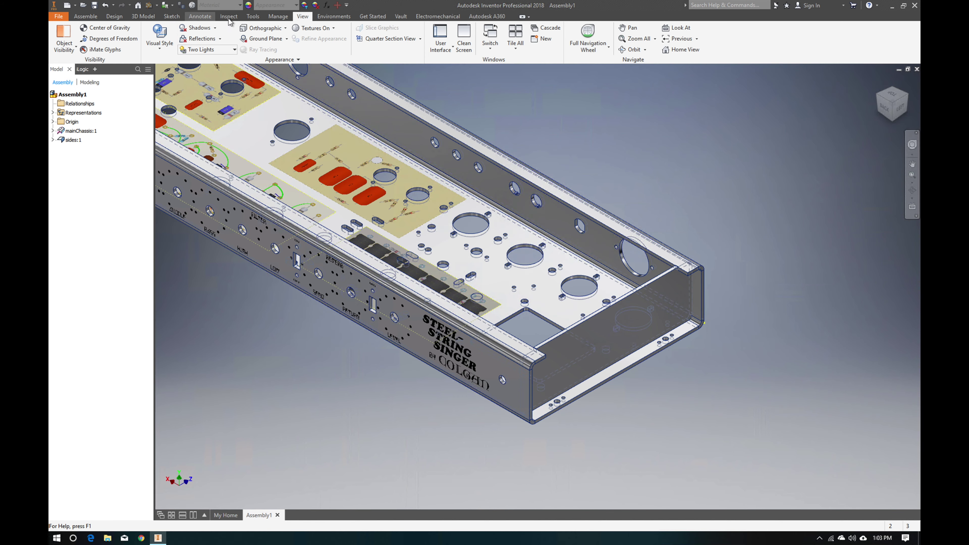
left_click(288, 17)
left_click(303, 17)
scroll(714, 238, "down", 5)
scroll(605, 177, "up", 3)
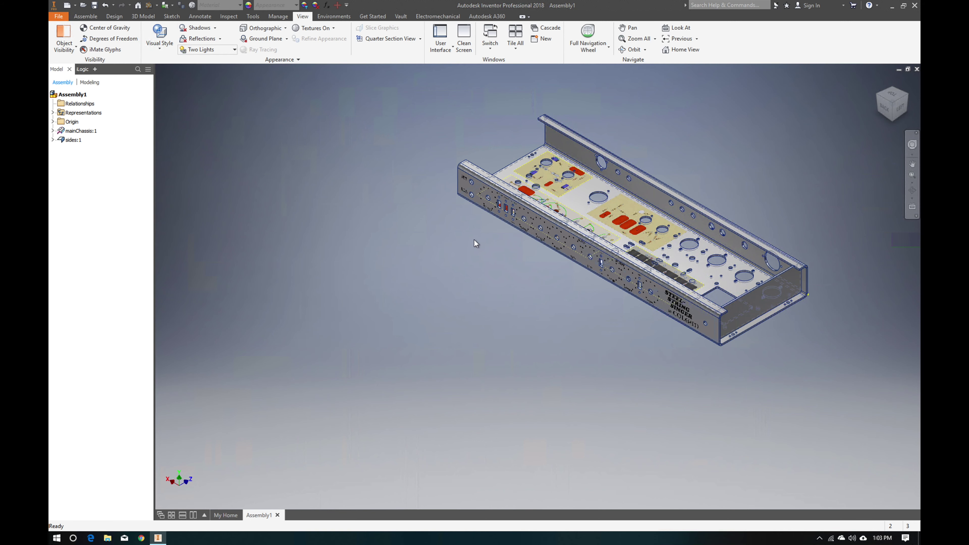
Open mainChassis.ipt and switch the part to its flat pattern
left_click(61, 17)
left_click(84, 7)
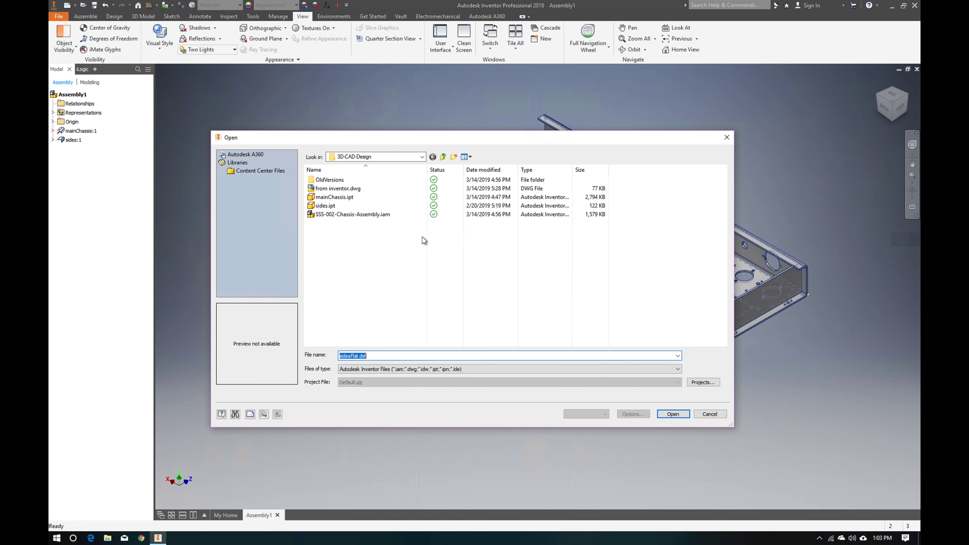
double_click(363, 198)
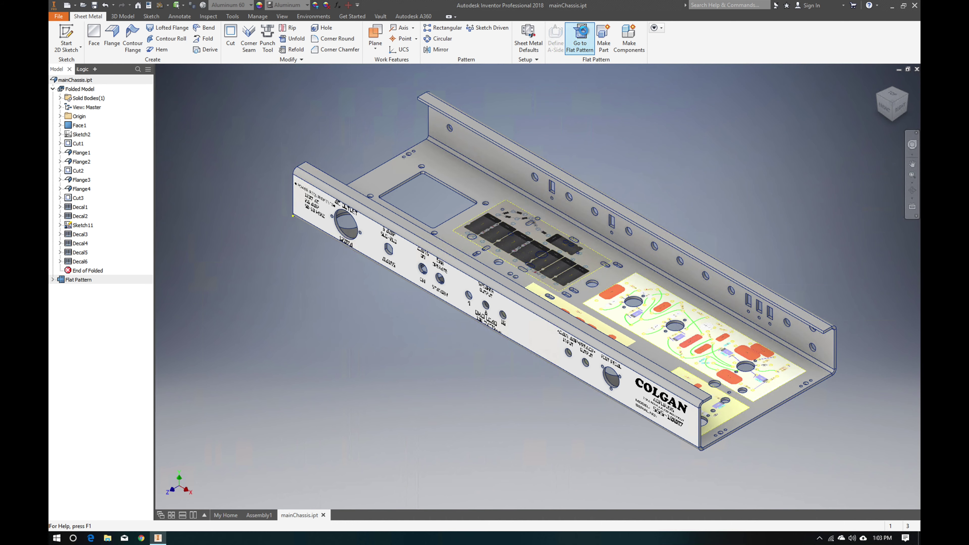
left_click(580, 37)
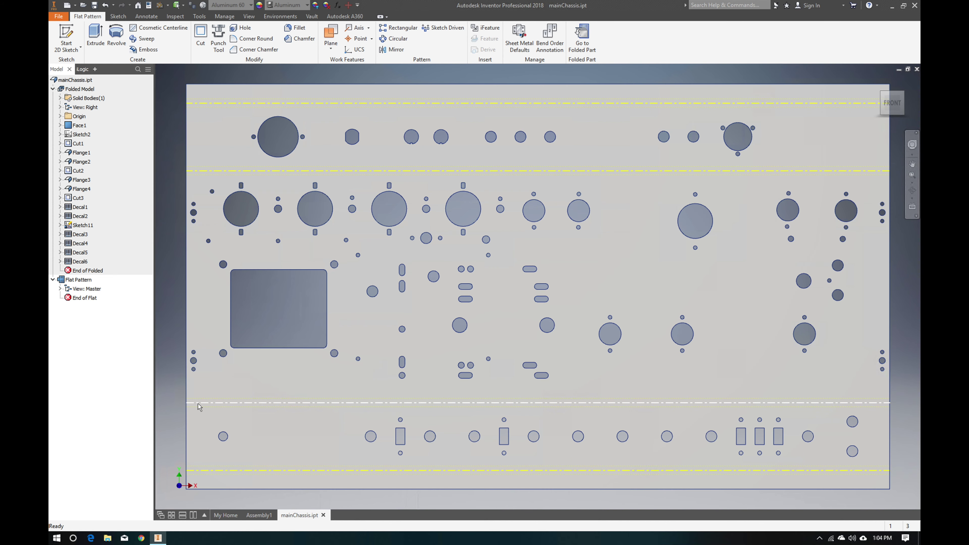
Examine the bend lines and hole layout of the main chassis's flat pattern
scroll(207, 401, "up", 5)
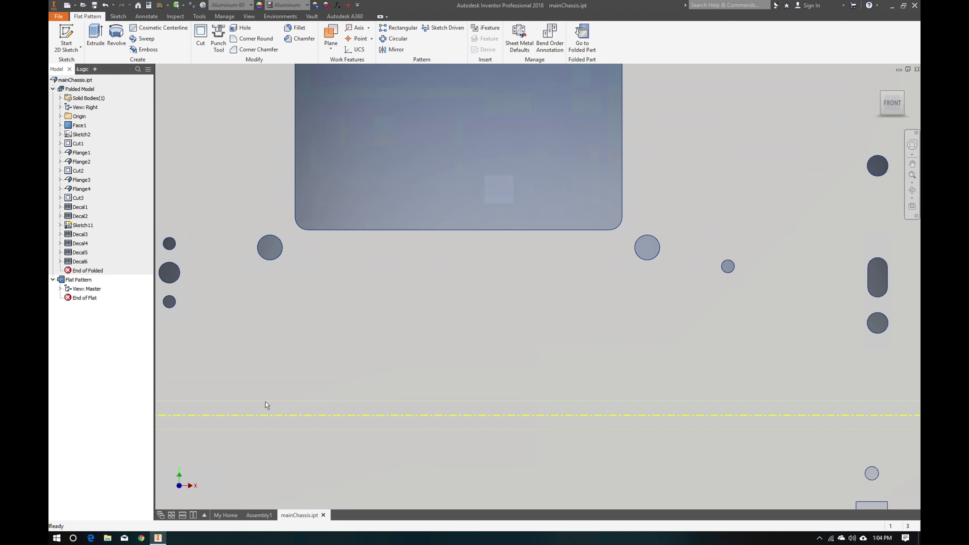
scroll(274, 409, "down", 2)
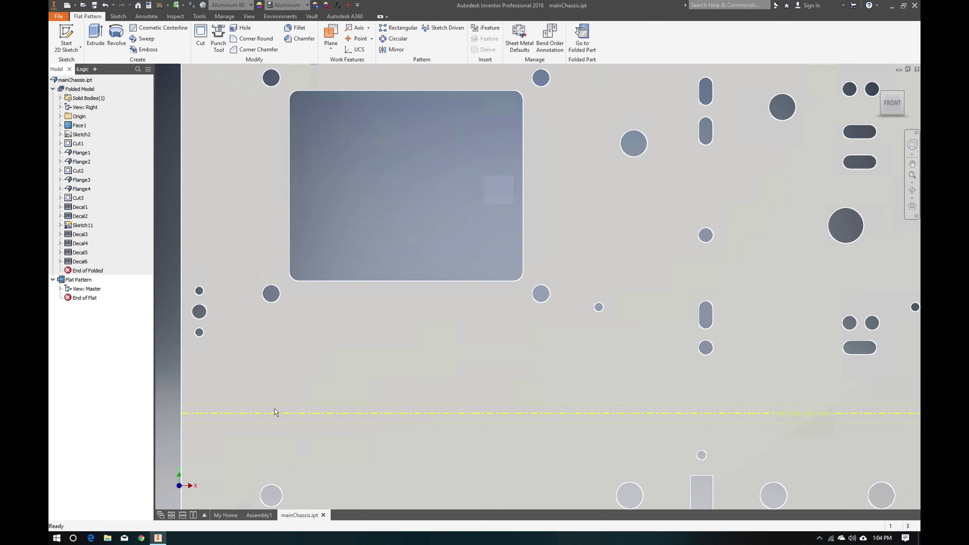
scroll(274, 410, "down", 6)
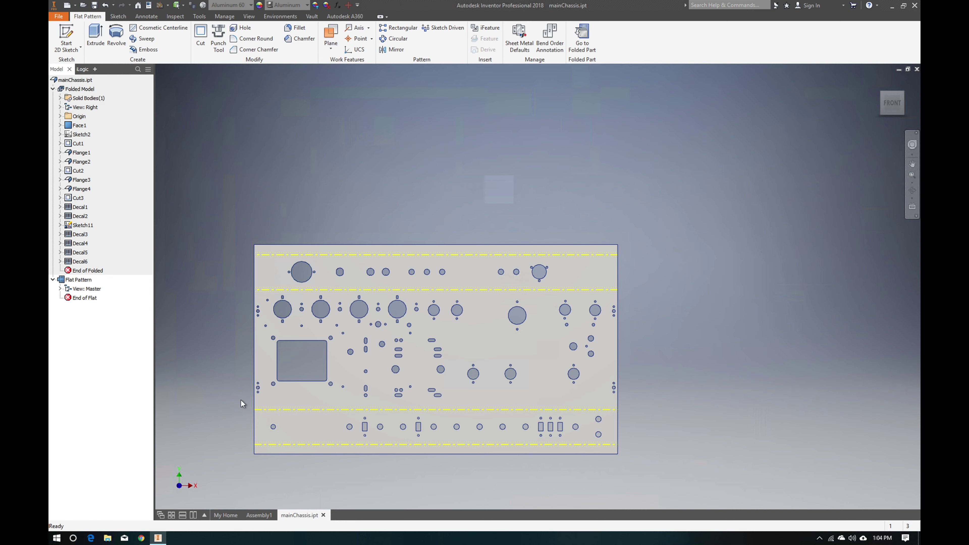
left_click(893, 113)
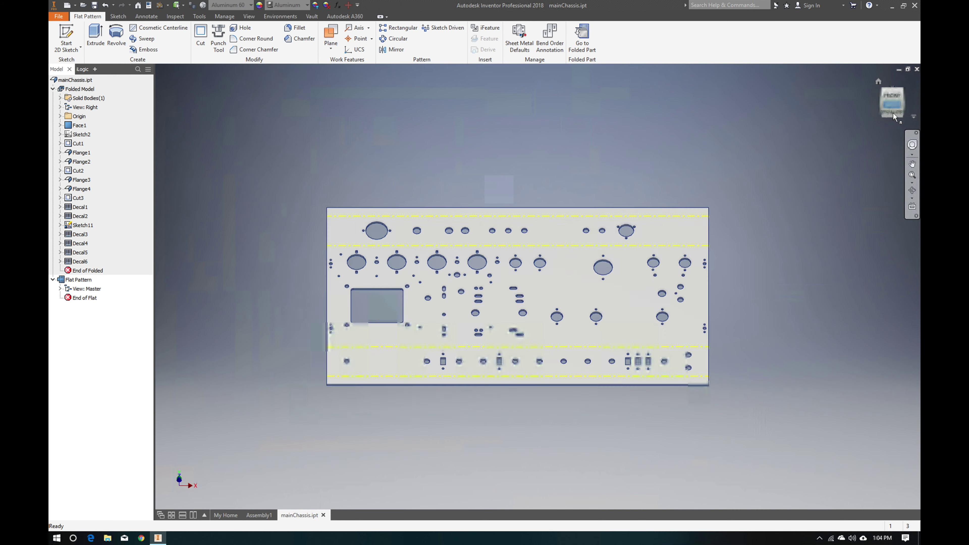
left_click_drag(893, 113, 873, 83)
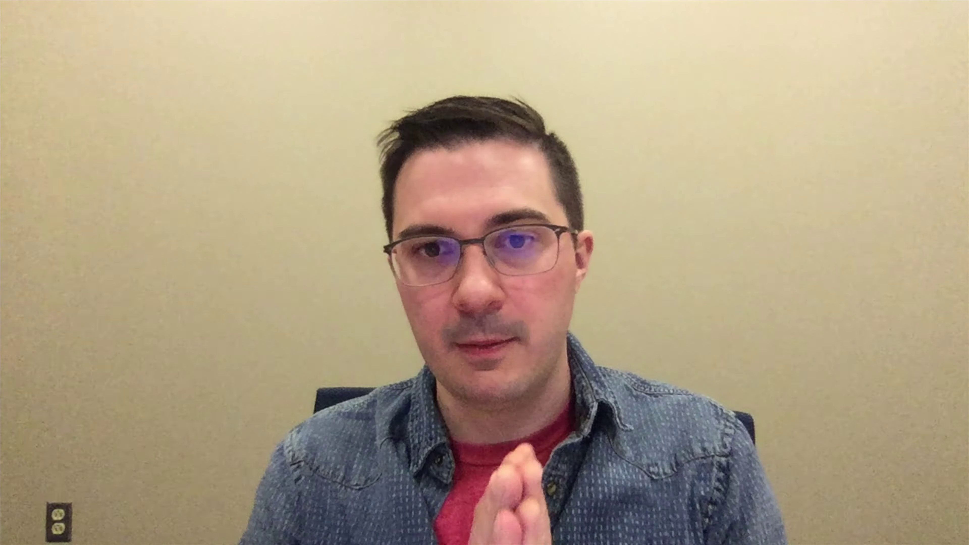